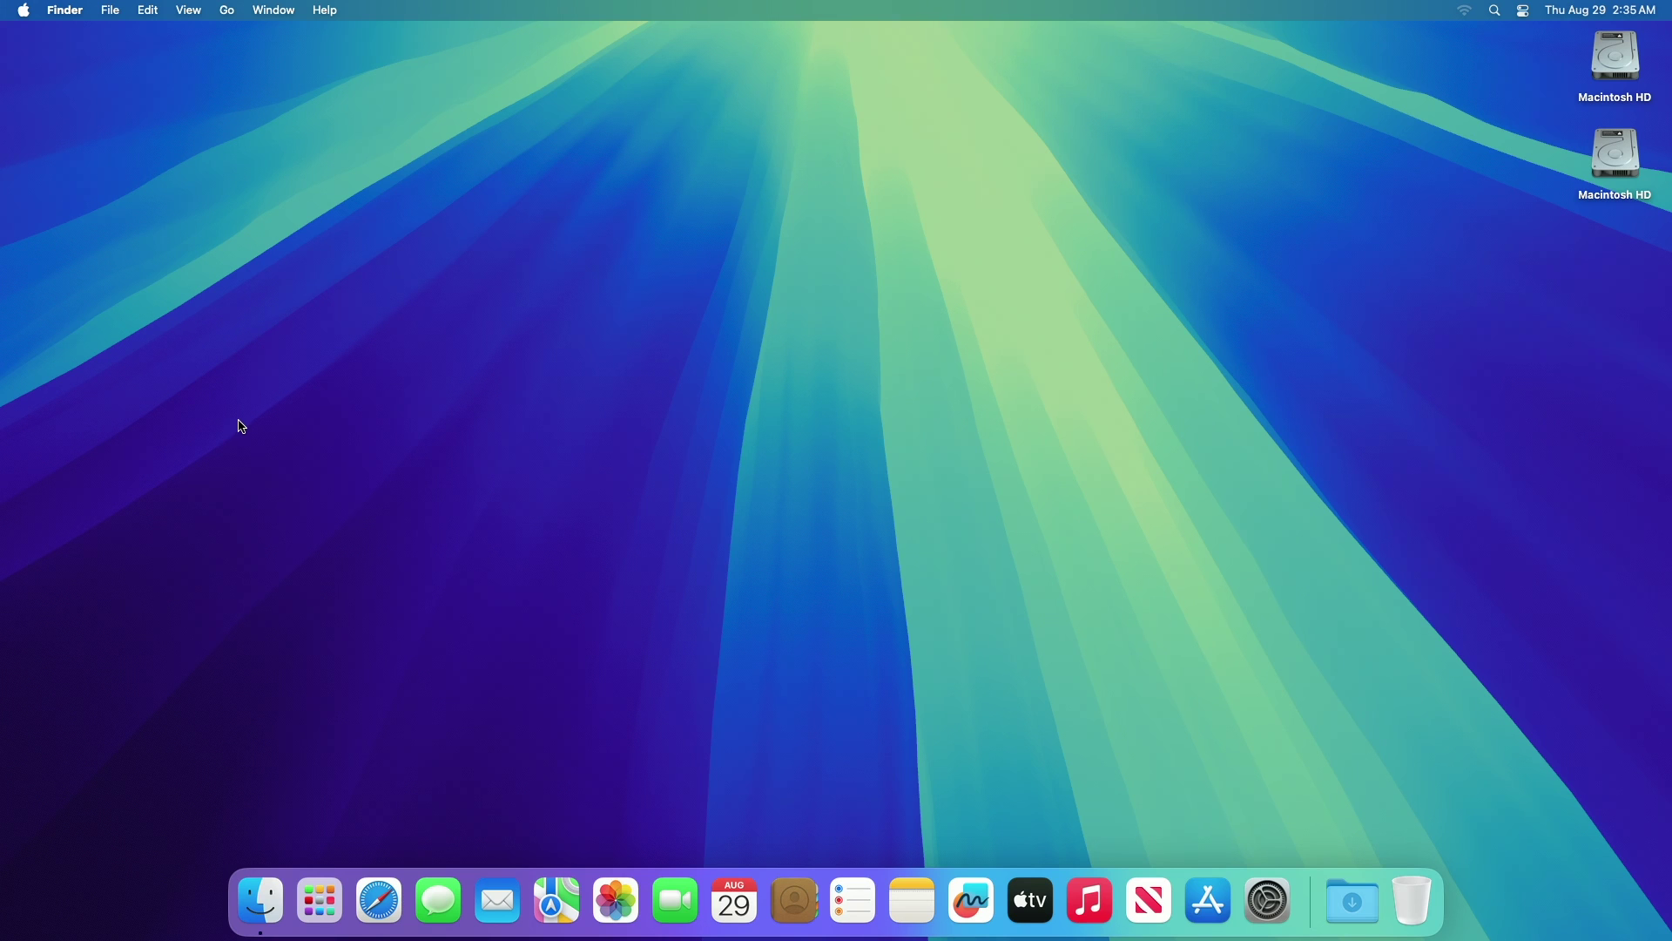
- Start the macOS Sequoia 15 Beta 8 update from General > Software Update and accept its licence
{"action": "left_click", "coordinate": [1269, 900]}
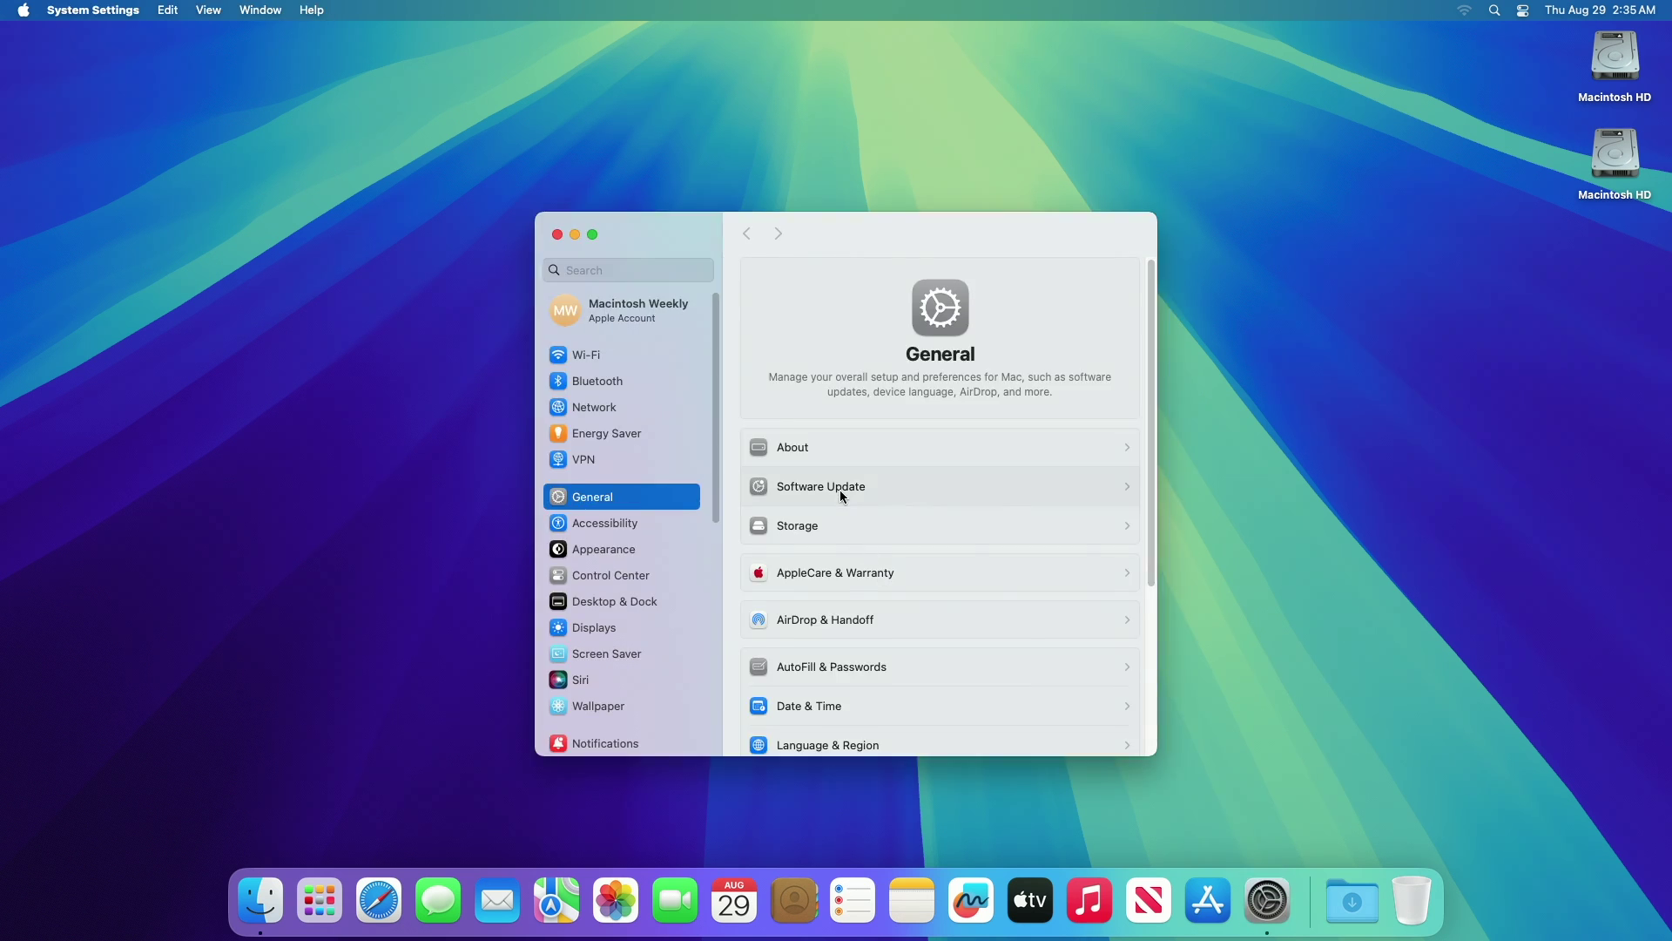
{"action": "left_click", "coordinate": [841, 490]}
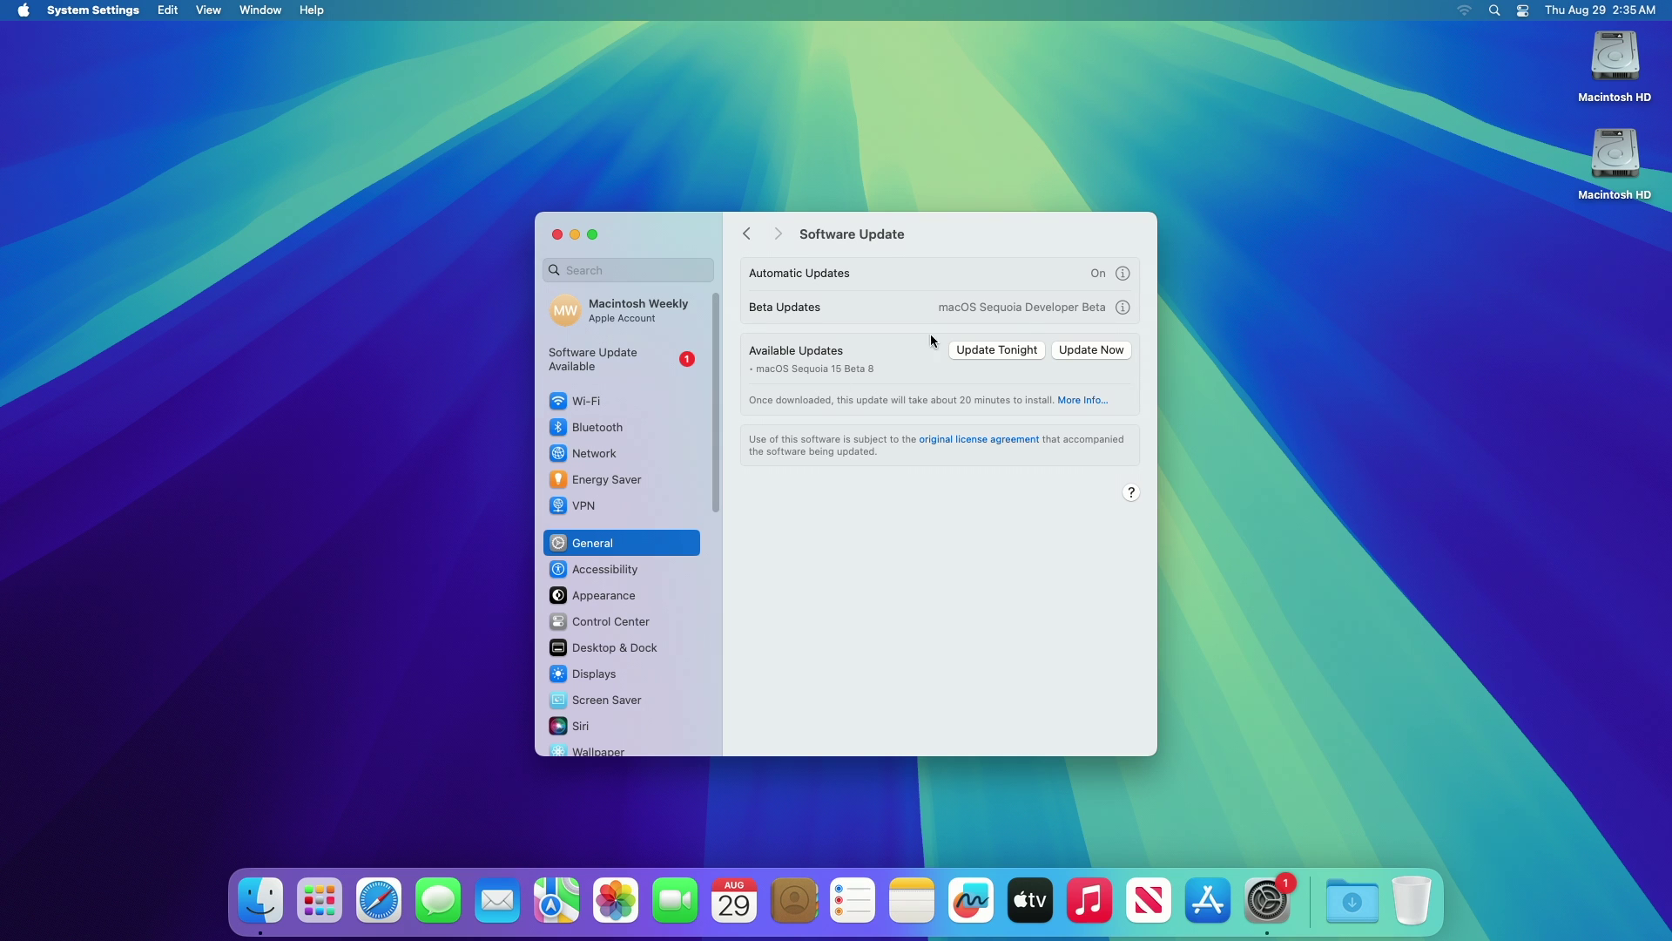
{"action": "left_click", "coordinate": [1084, 405]}
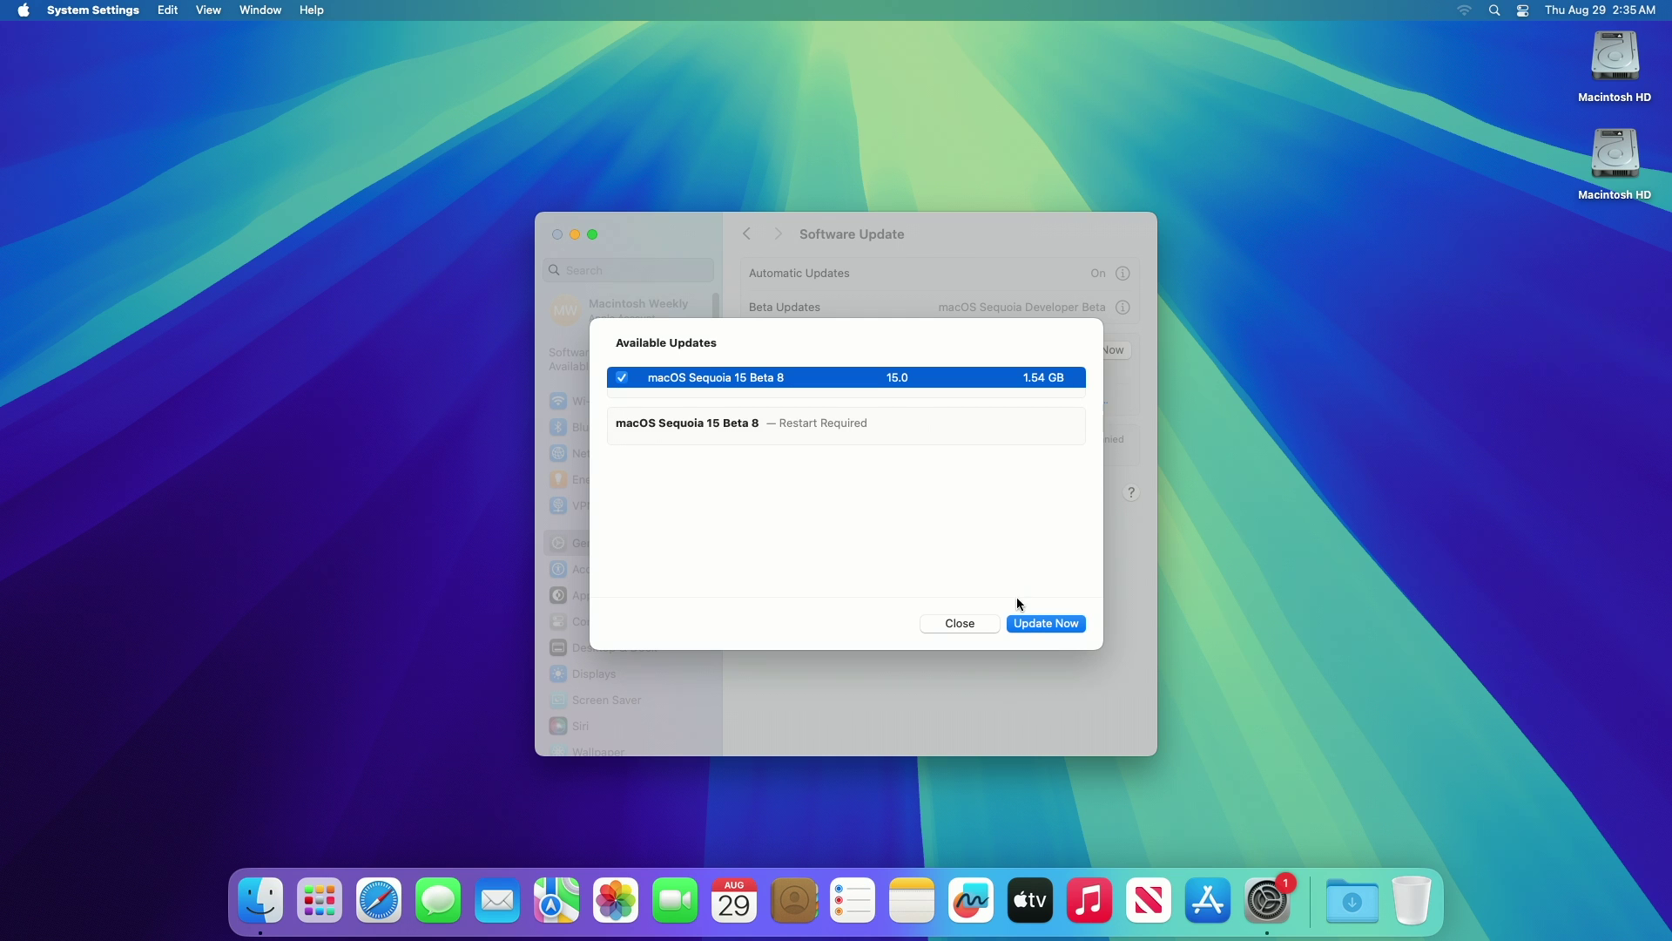
{"action": "left_click", "coordinate": [1022, 624]}
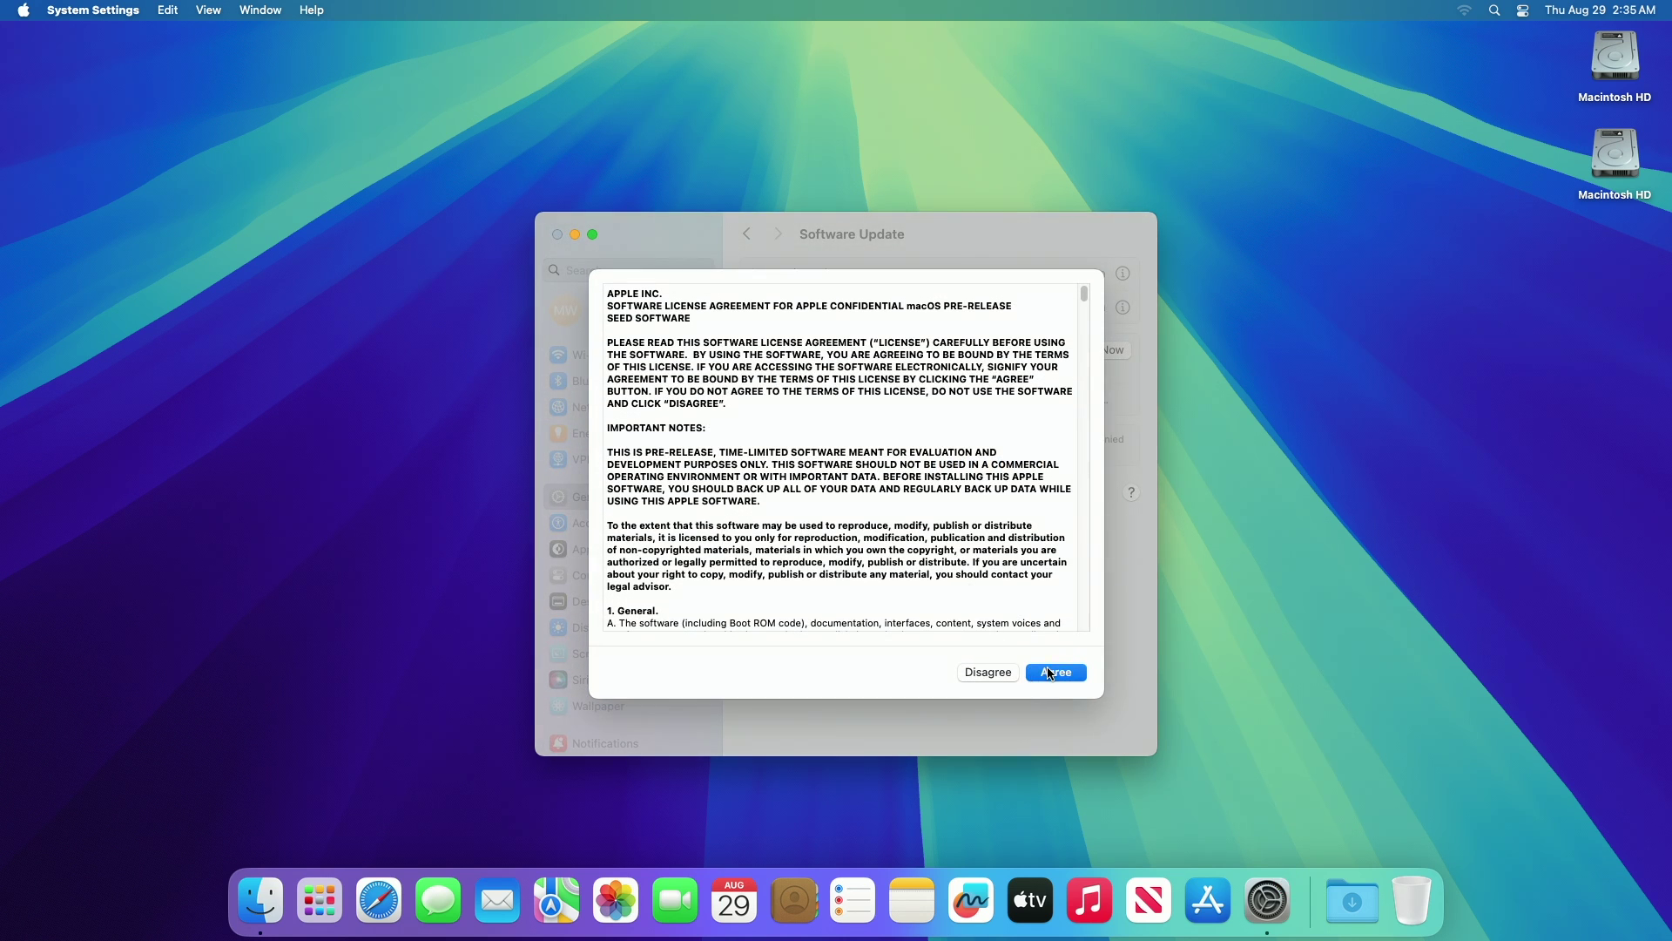
{"action": "left_click", "coordinate": [1054, 673]}
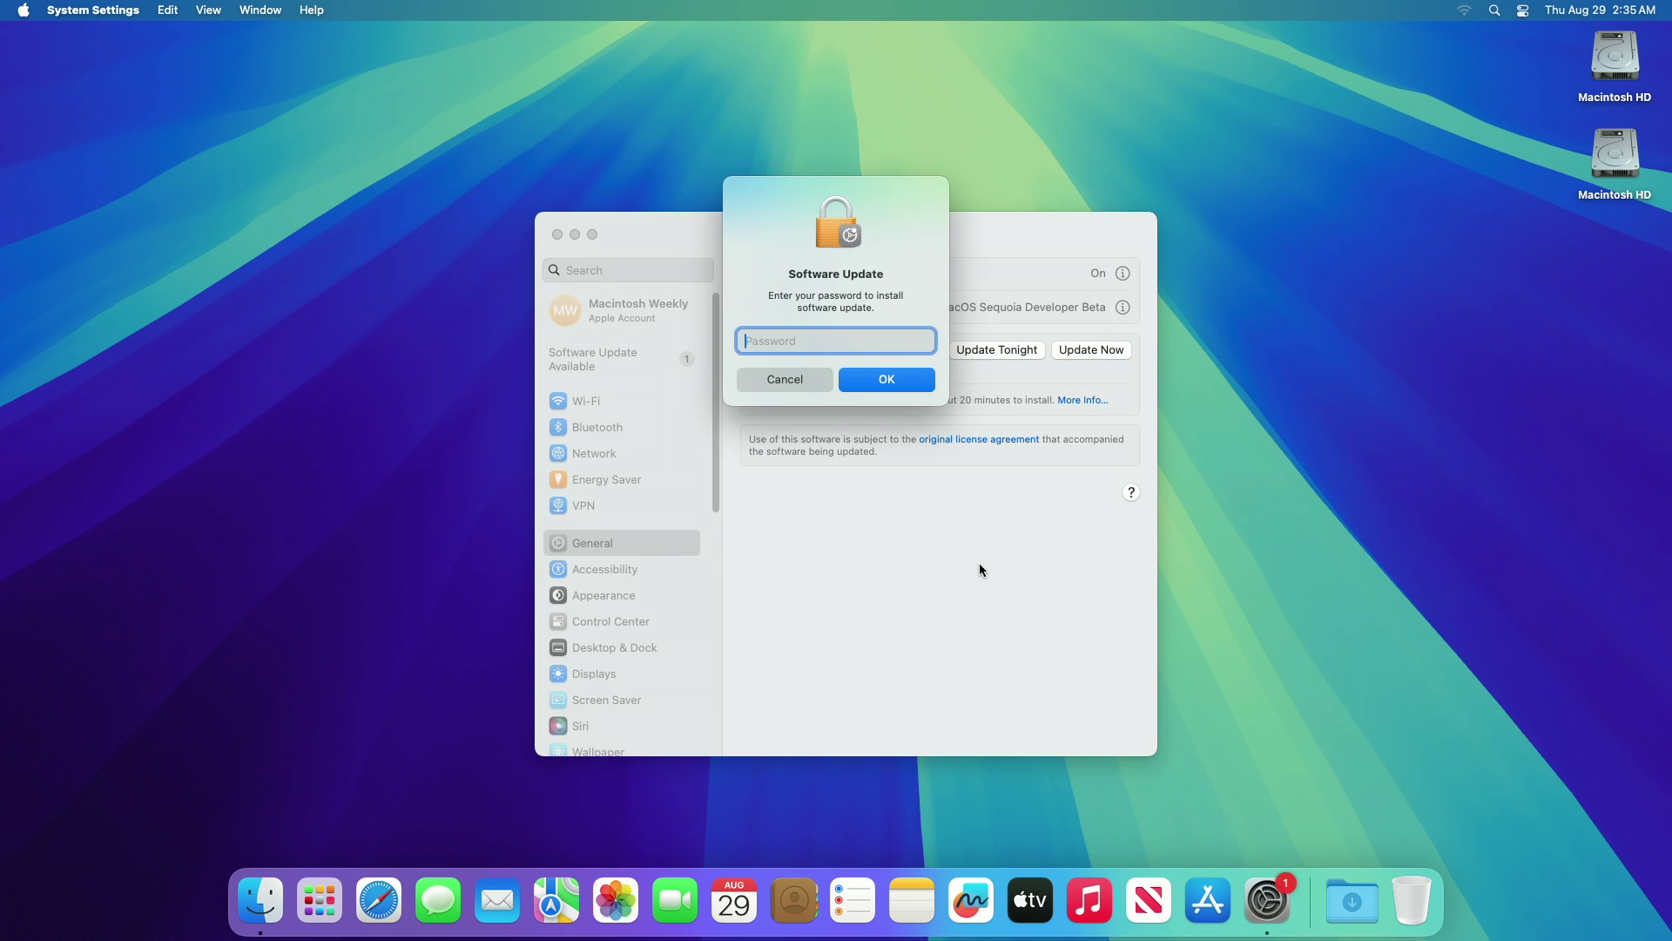
- Enter the admin password to begin the Beta 8 download, then sign in again after the restart
{"action": "type", "text": "****"}
{"action": "key", "text": "Return"}
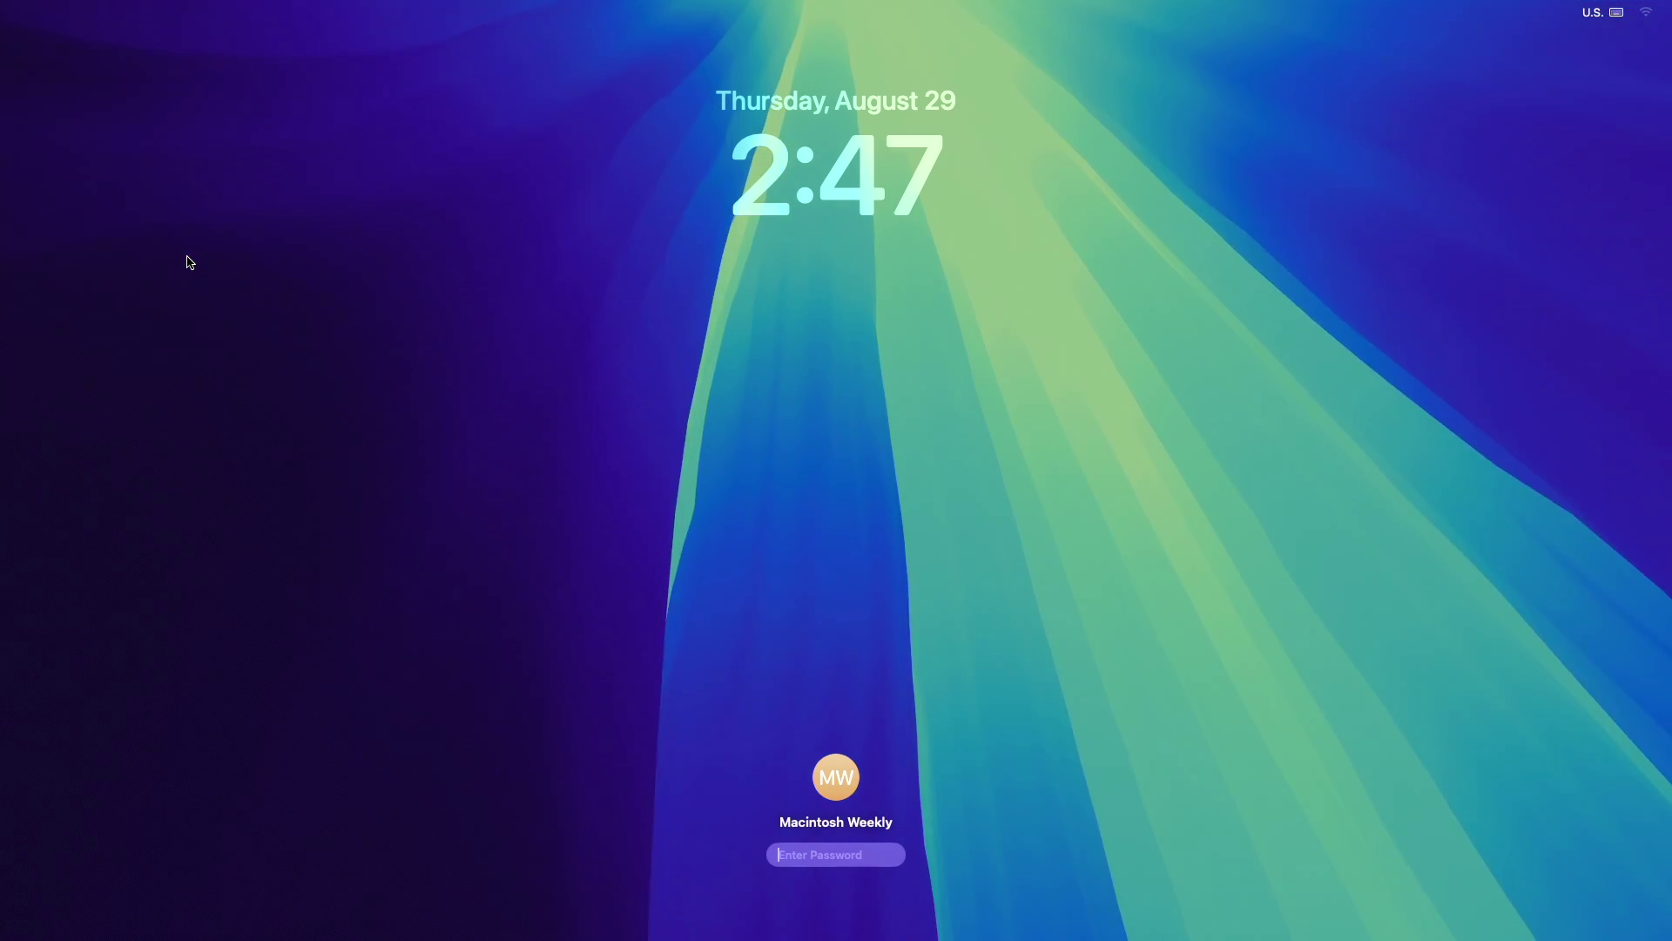
{"action": "type", "text": "••••"}
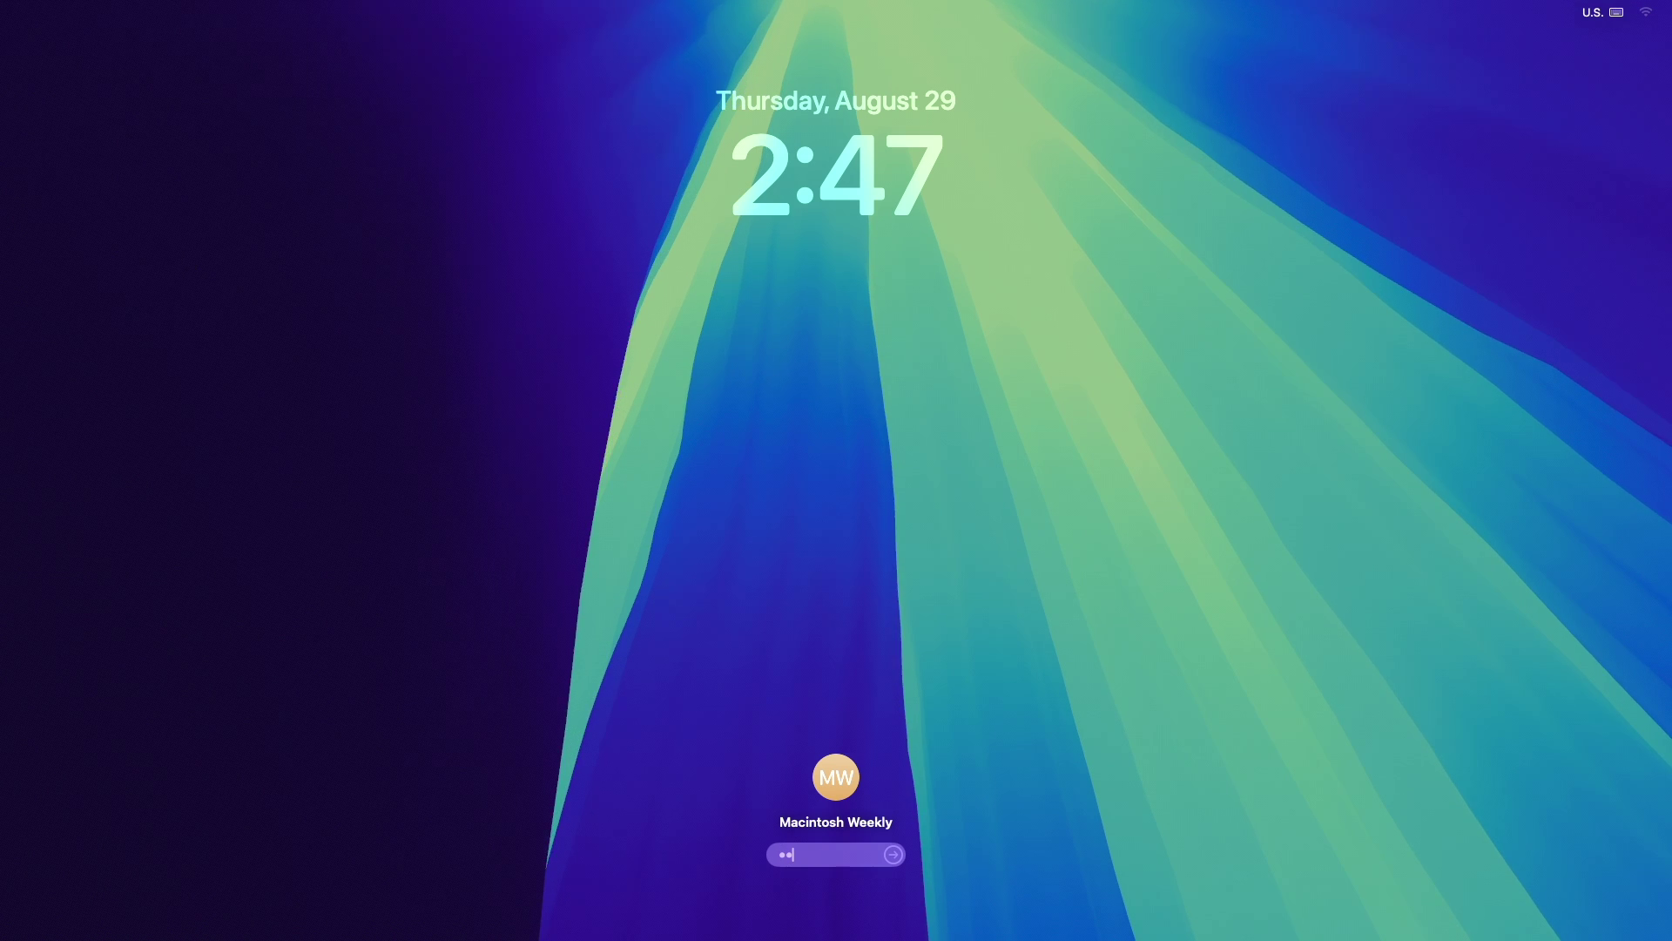
{"action": "key", "text": "Return"}
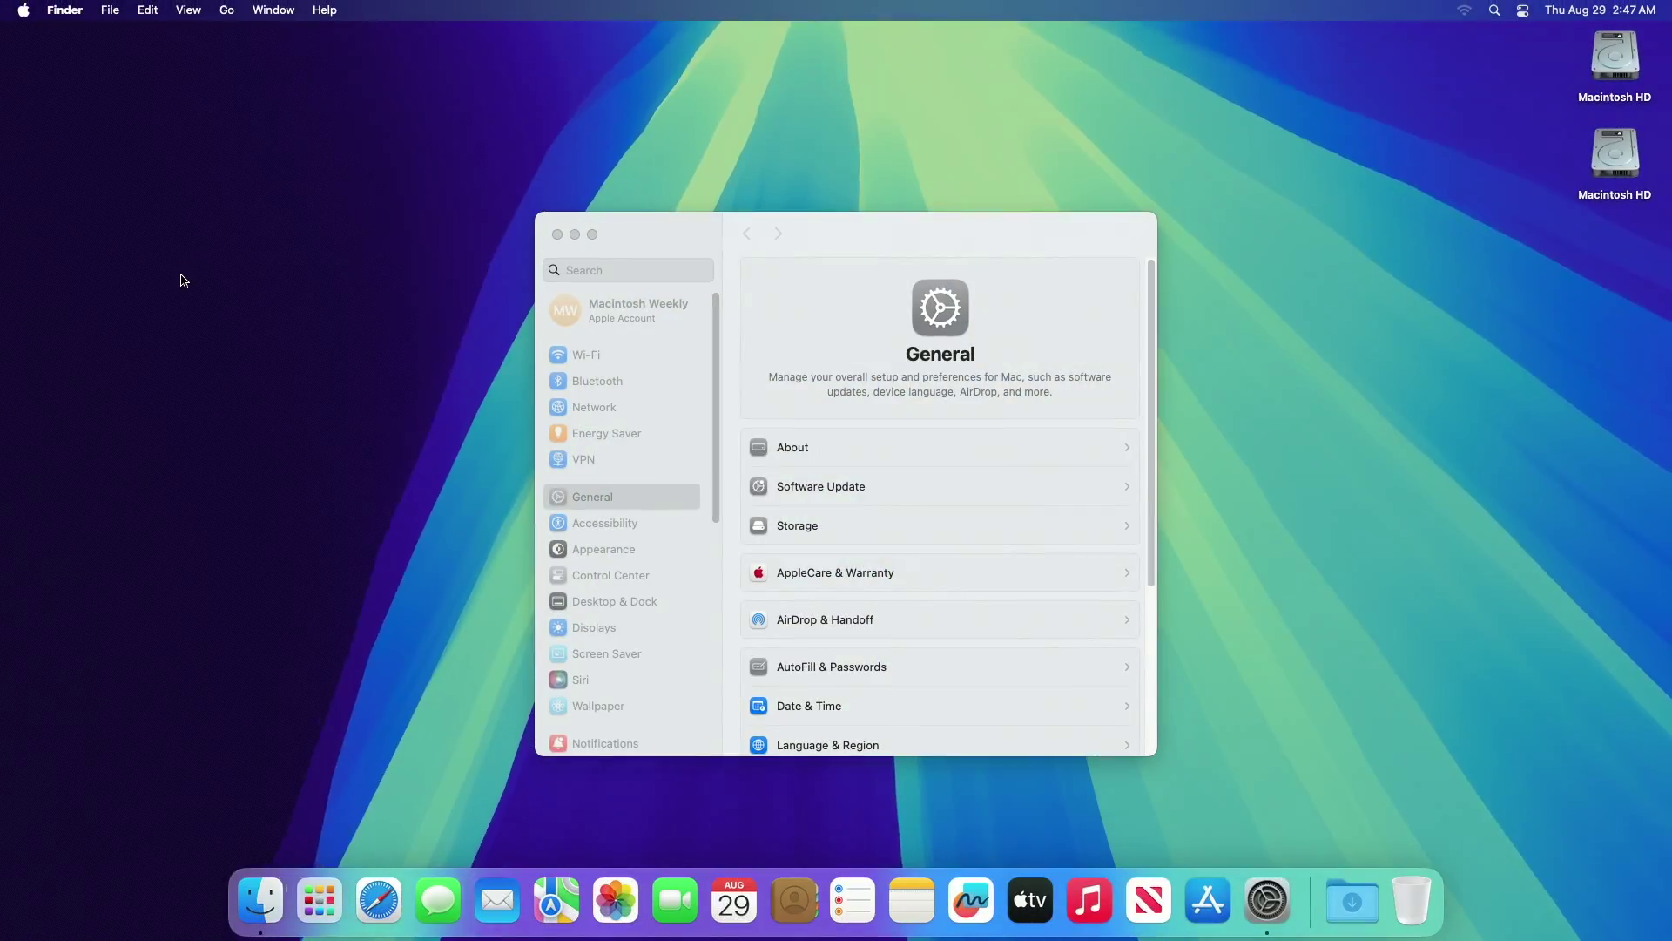
- Check General > About shows macOS Sequoia 15.0 Beta (24A5331b), then quit System Settings
{"action": "left_click", "coordinate": [881, 437]}
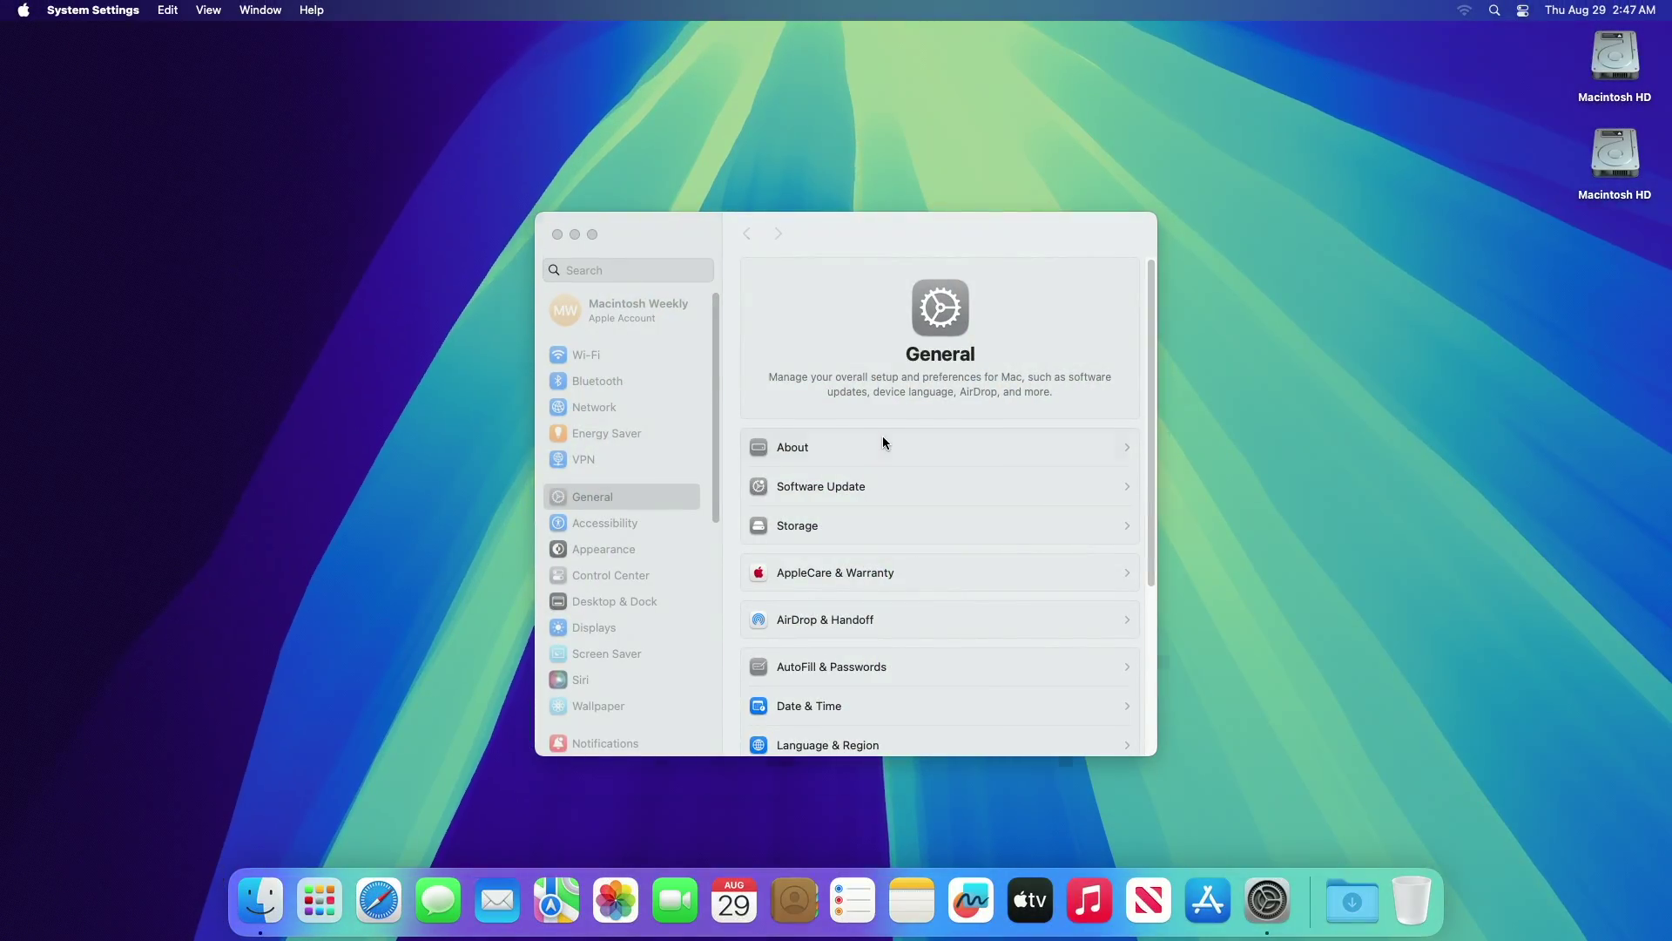
{"action": "left_click", "coordinate": [922, 451]}
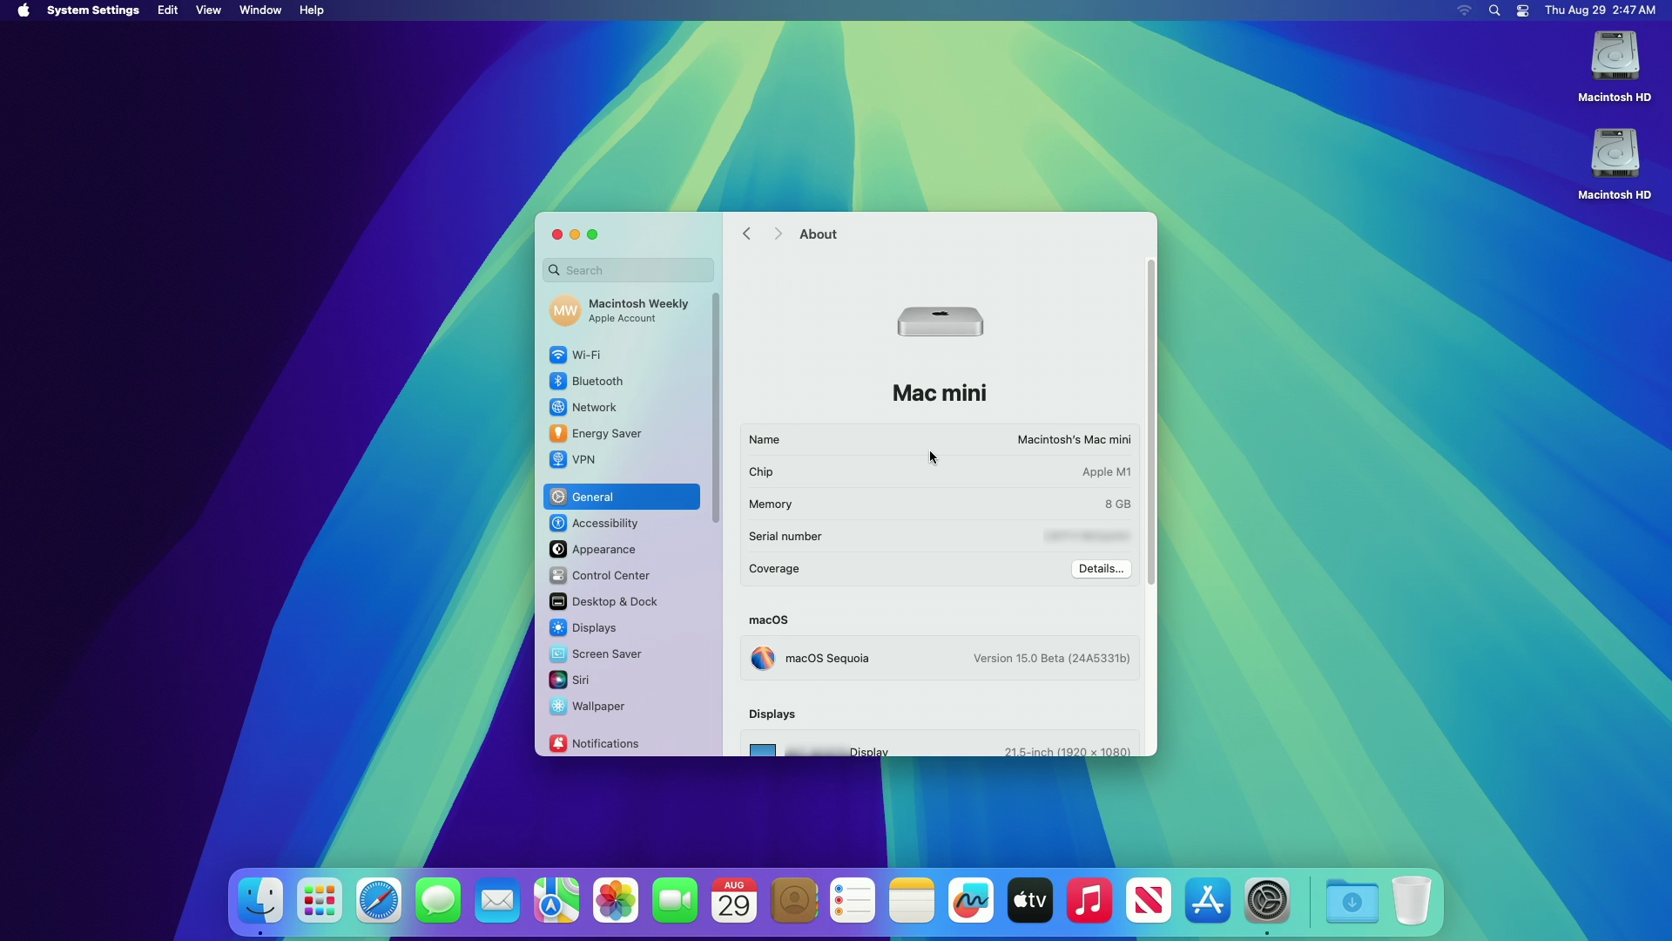
{"action": "key", "text": "super+q"}
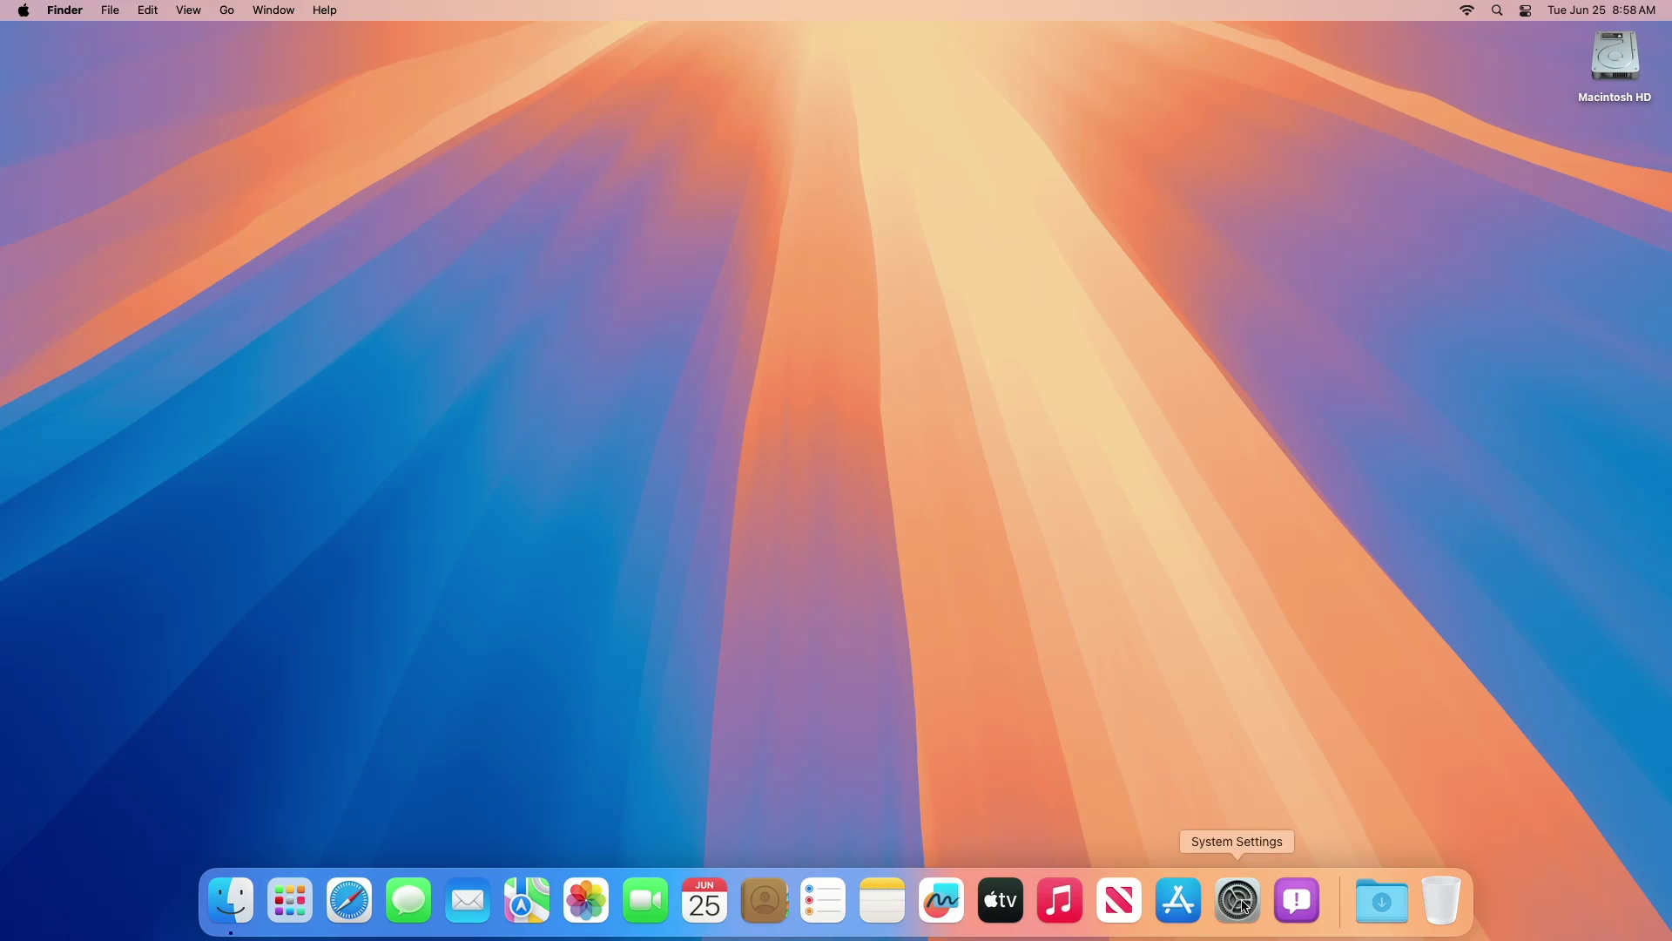
- Download the Fire and Night background sounds in Accessibility > Audio, then quit System Settings
{"action": "left_click", "coordinate": [1236, 898]}
{"action": "left_click", "coordinate": [620, 459]}
{"action": "left_click", "coordinate": [807, 668]}
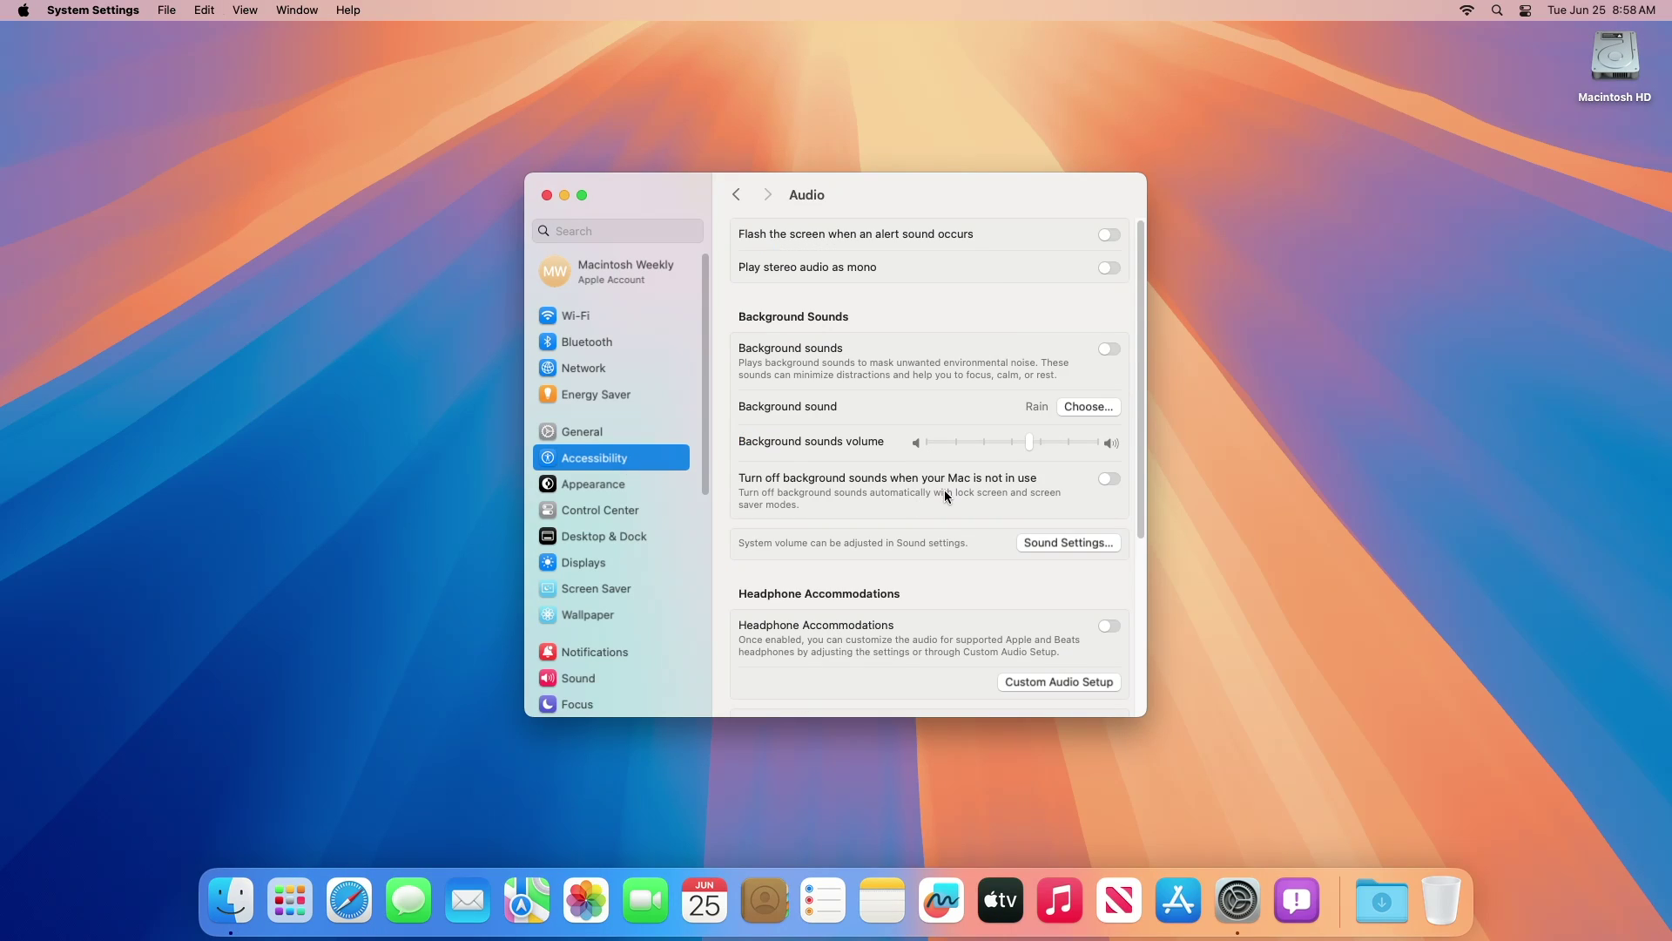
{"action": "left_click", "coordinate": [1082, 407]}
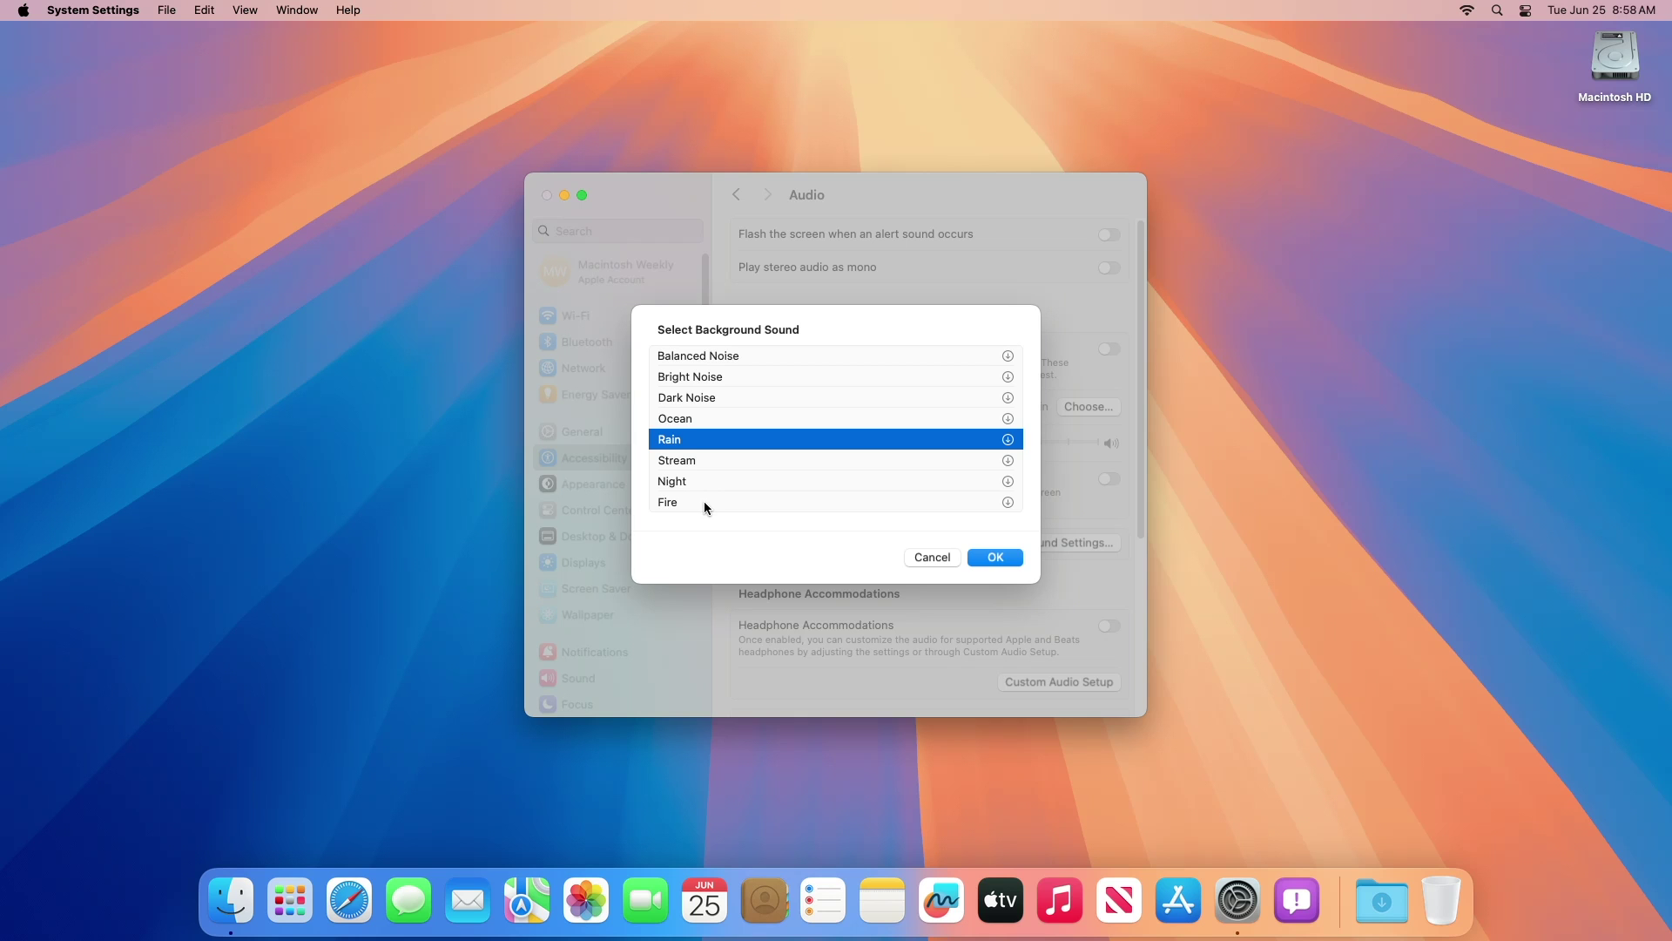
{"action": "left_click", "coordinate": [703, 503]}
{"action": "left_click", "coordinate": [708, 483]}
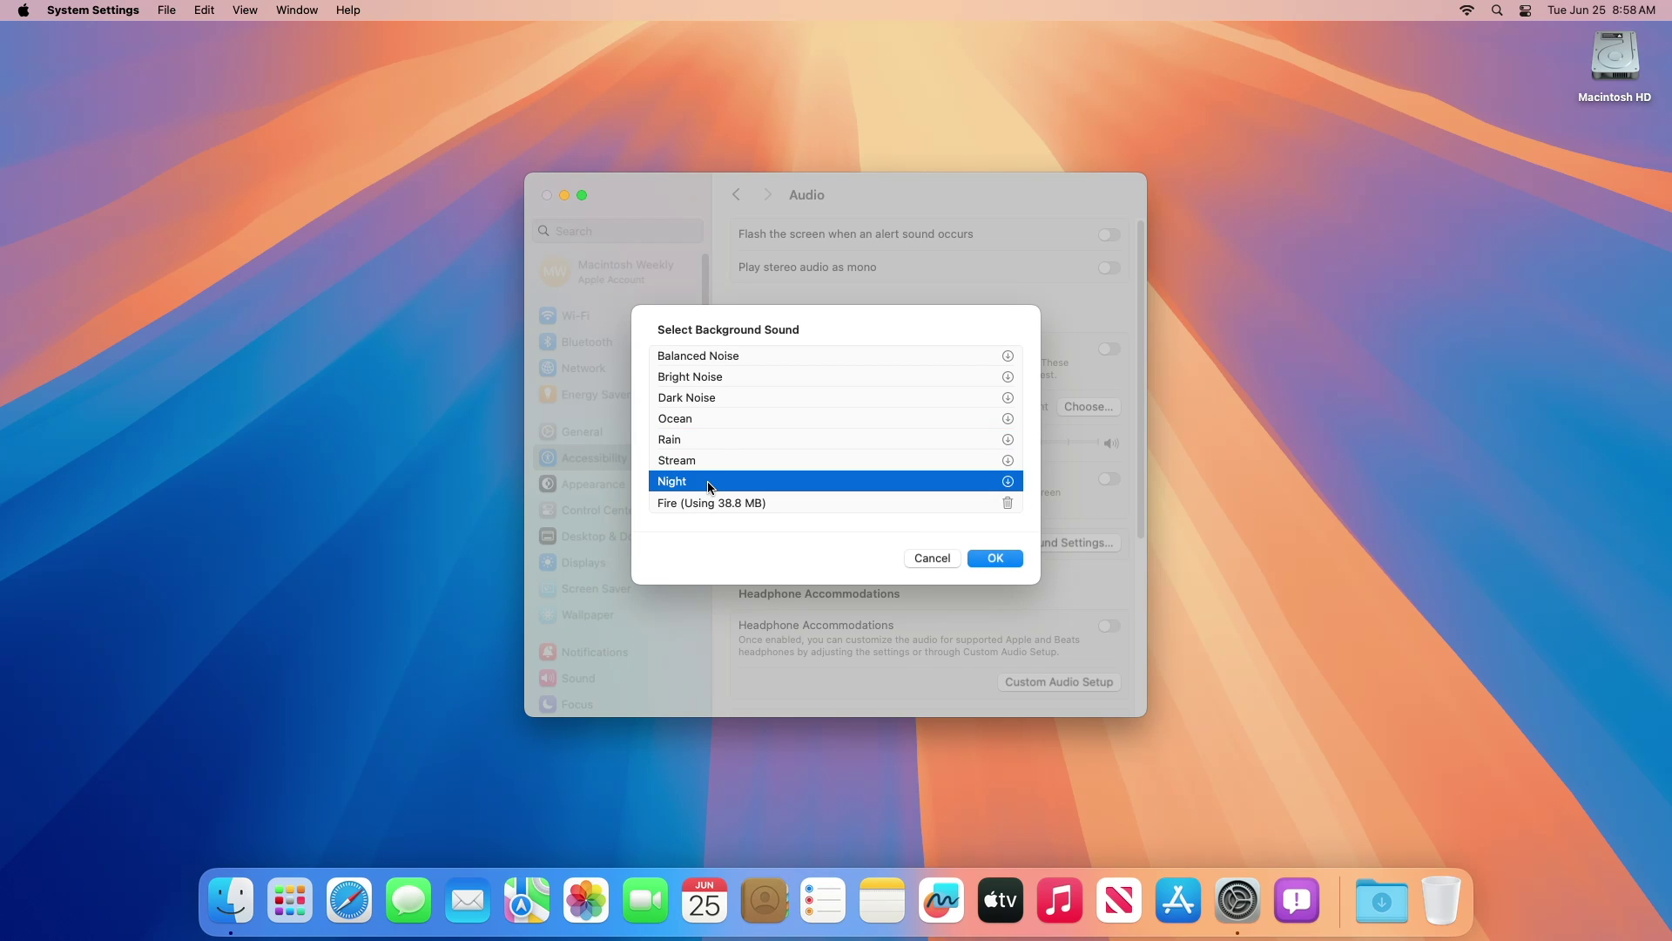
{"action": "key", "text": "super+q"}
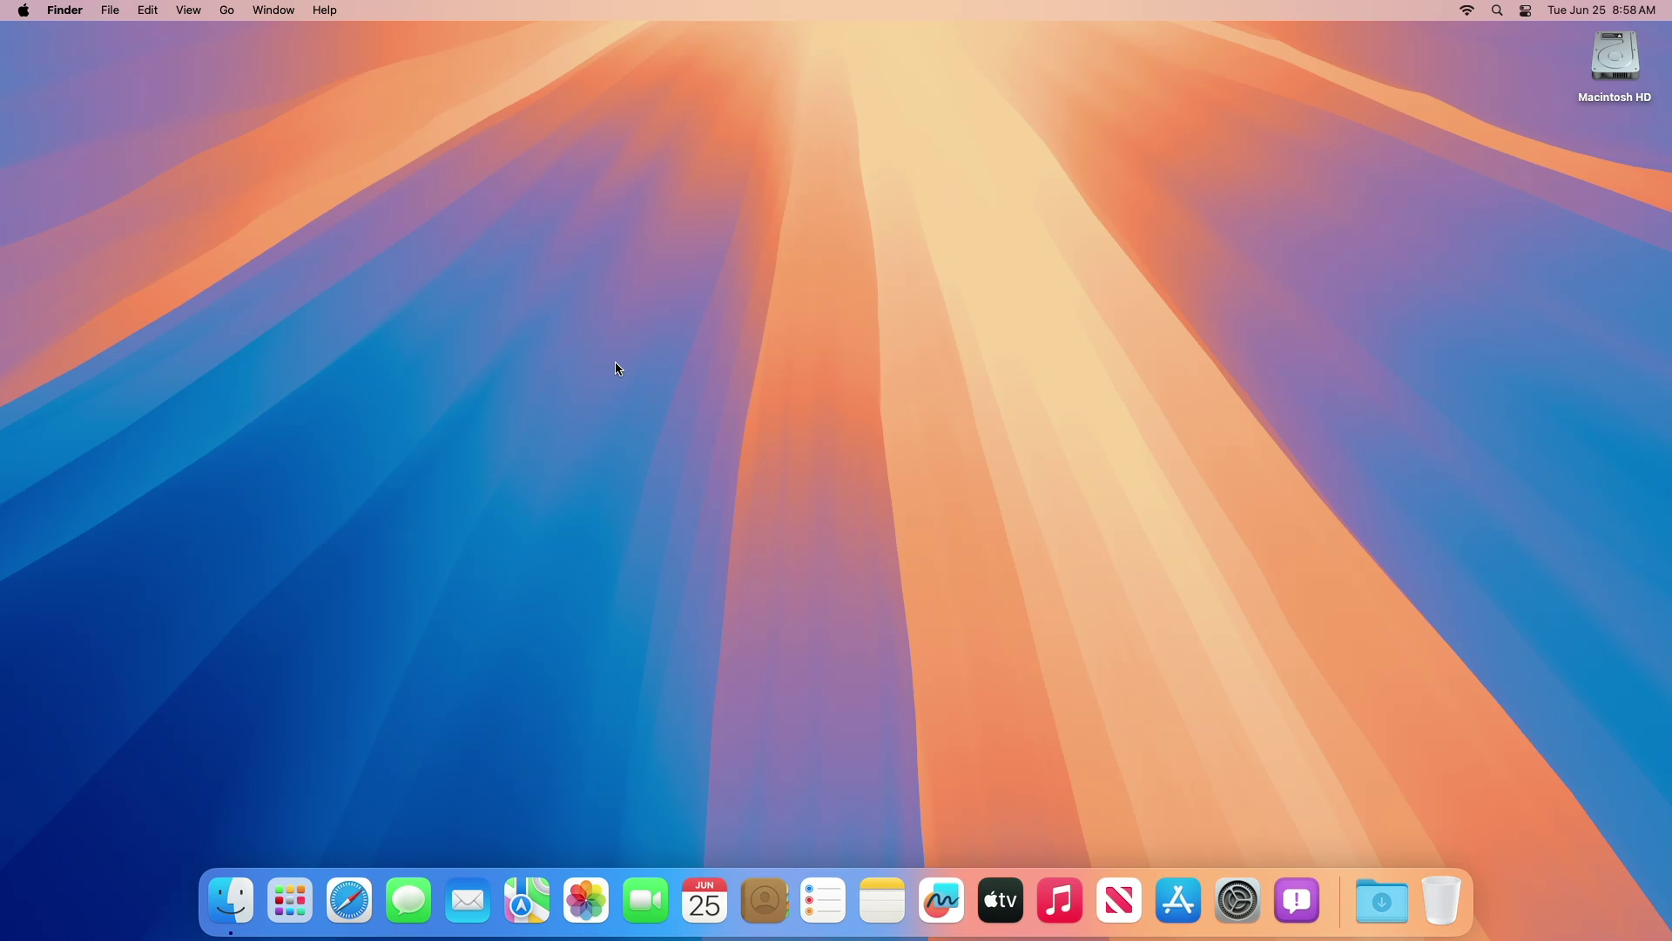
- Launch the App Store from its Dock icon to bring up the Discover page
{"action": "left_click", "coordinate": [1178, 900]}
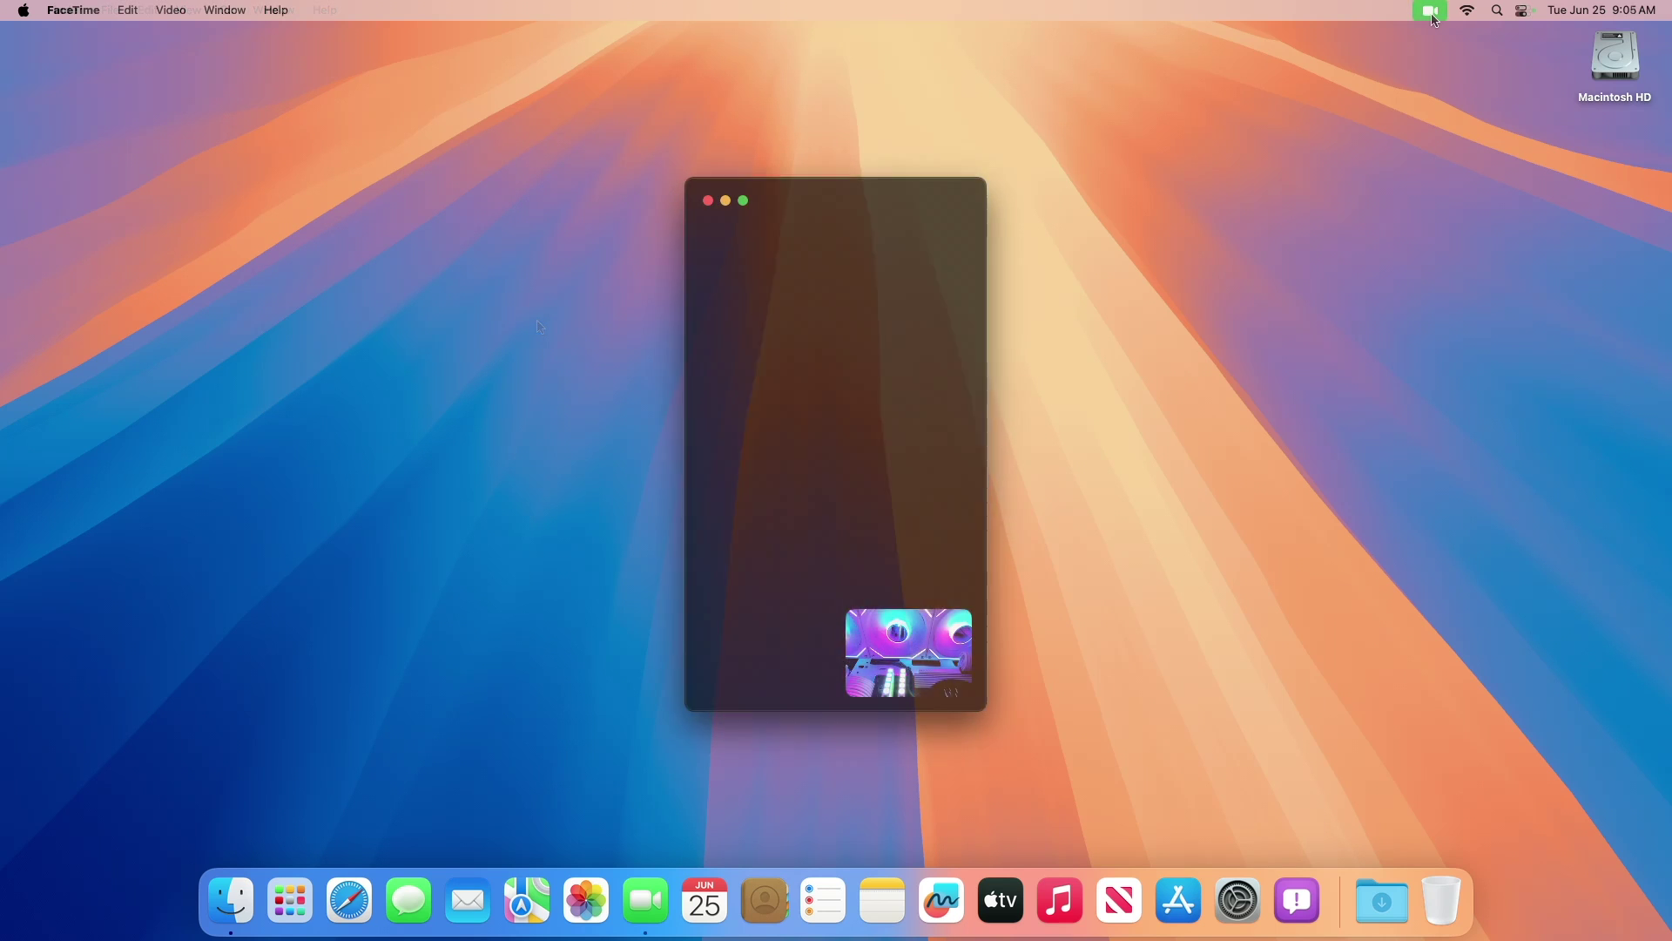
- Browse FaceTime's screen-share and presenter overlay options, cancel sharing, end the call and close FaceTime
{"action": "left_click", "coordinate": [1433, 11]}
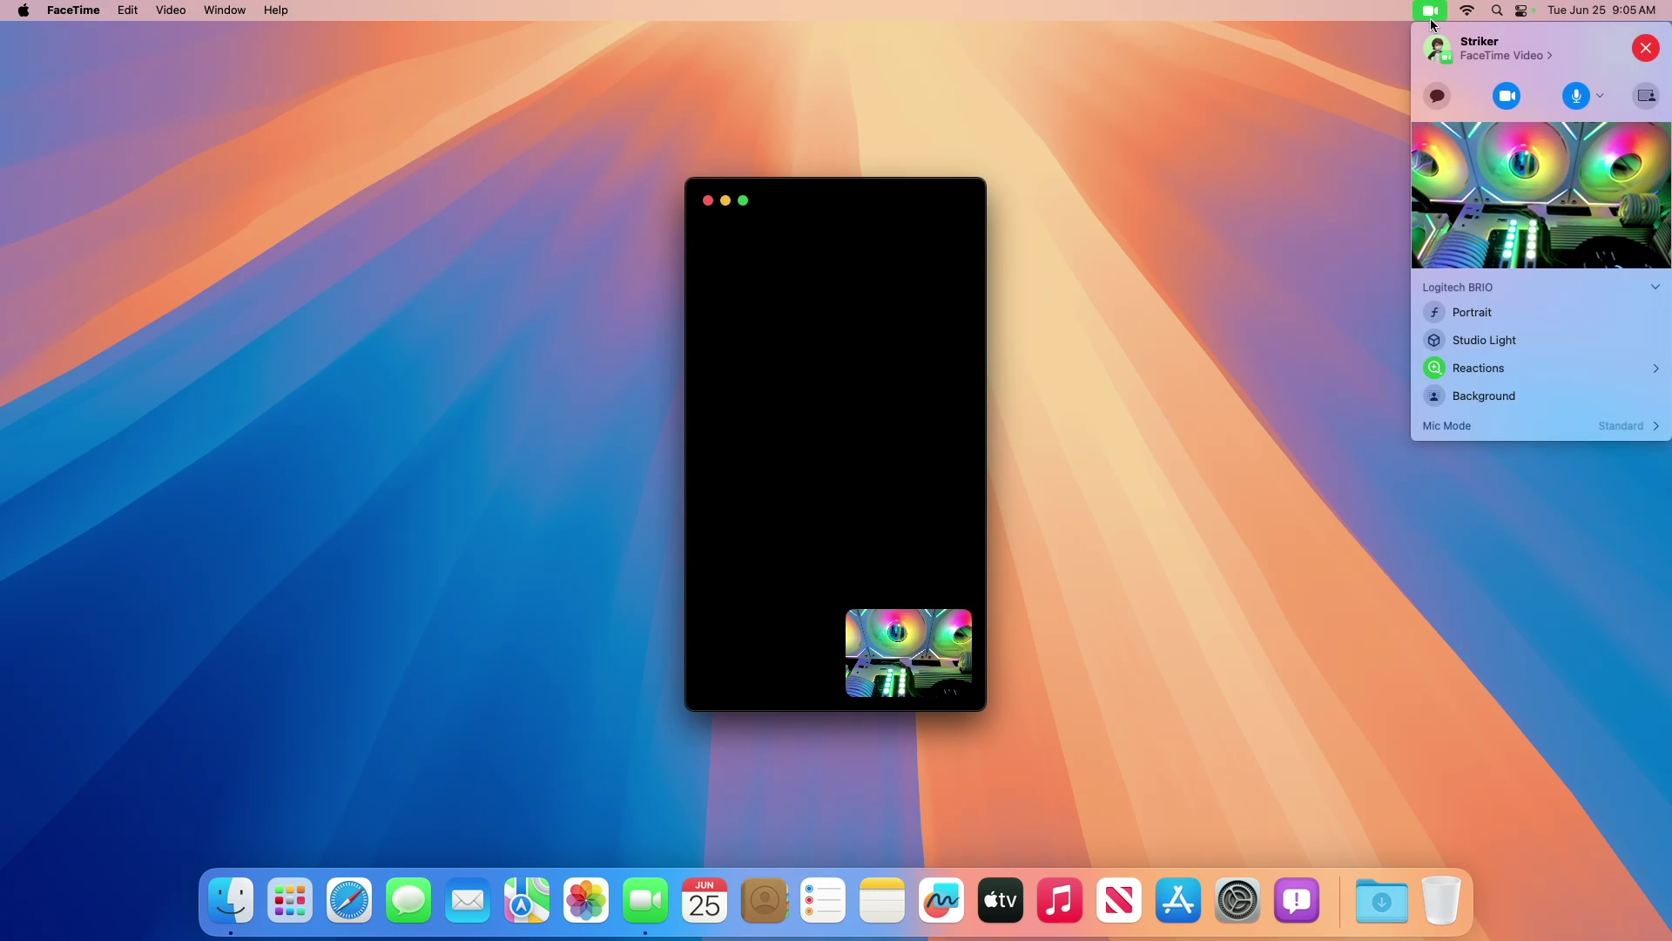
{"action": "left_click", "coordinate": [1643, 99]}
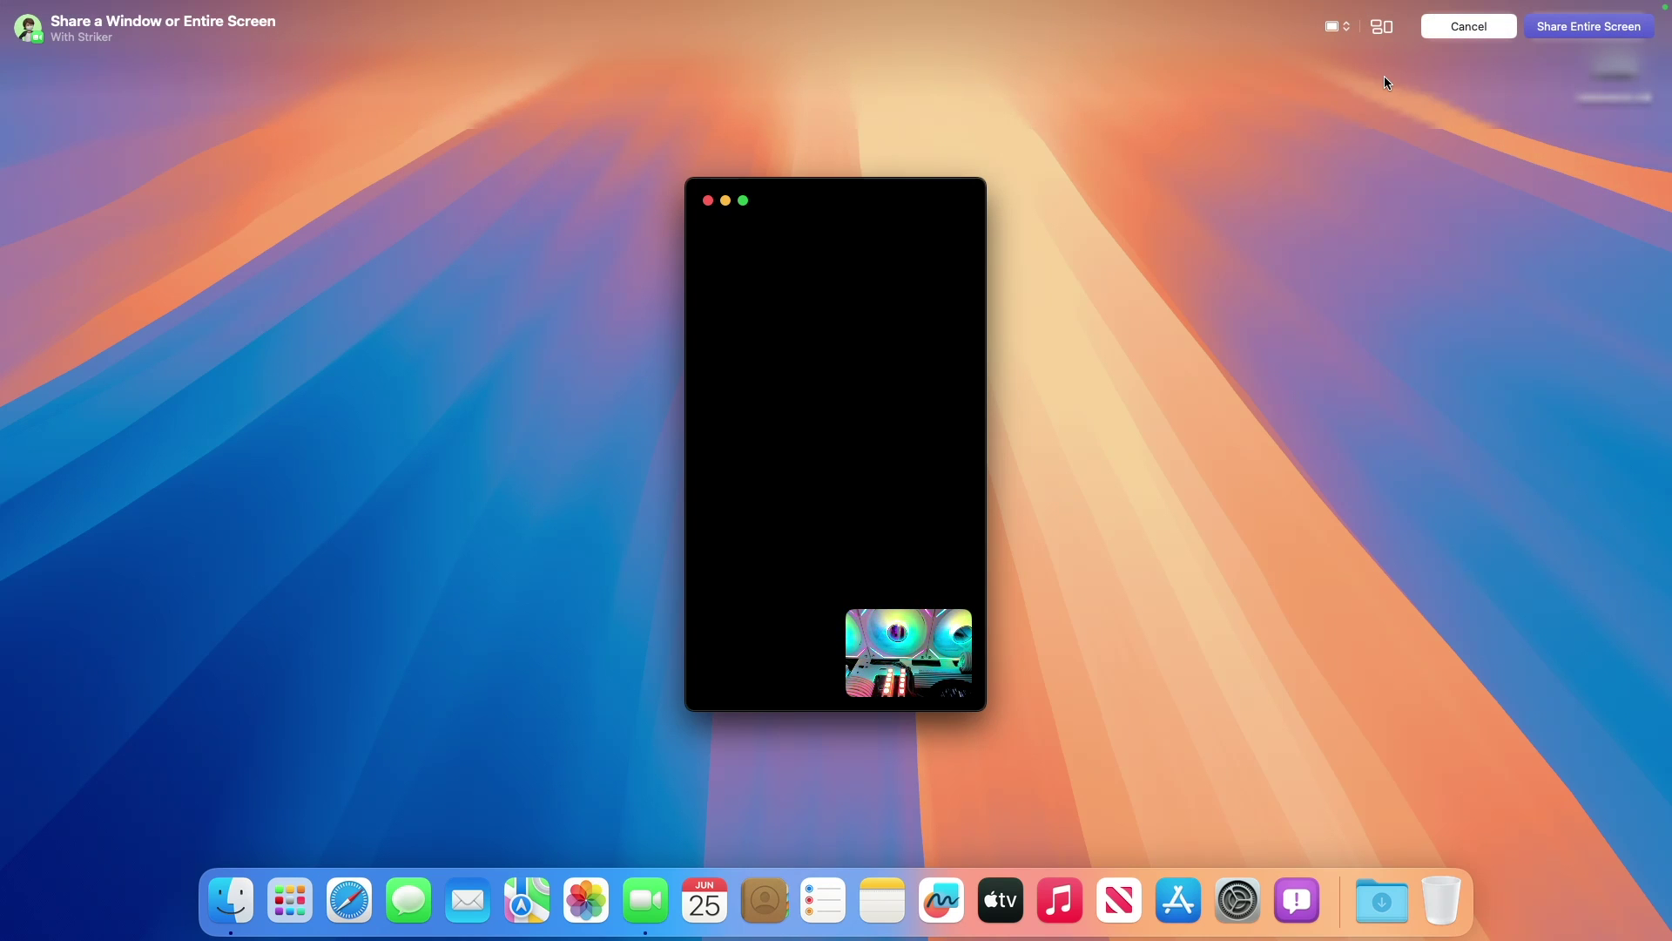
{"action": "left_click", "coordinate": [1337, 27]}
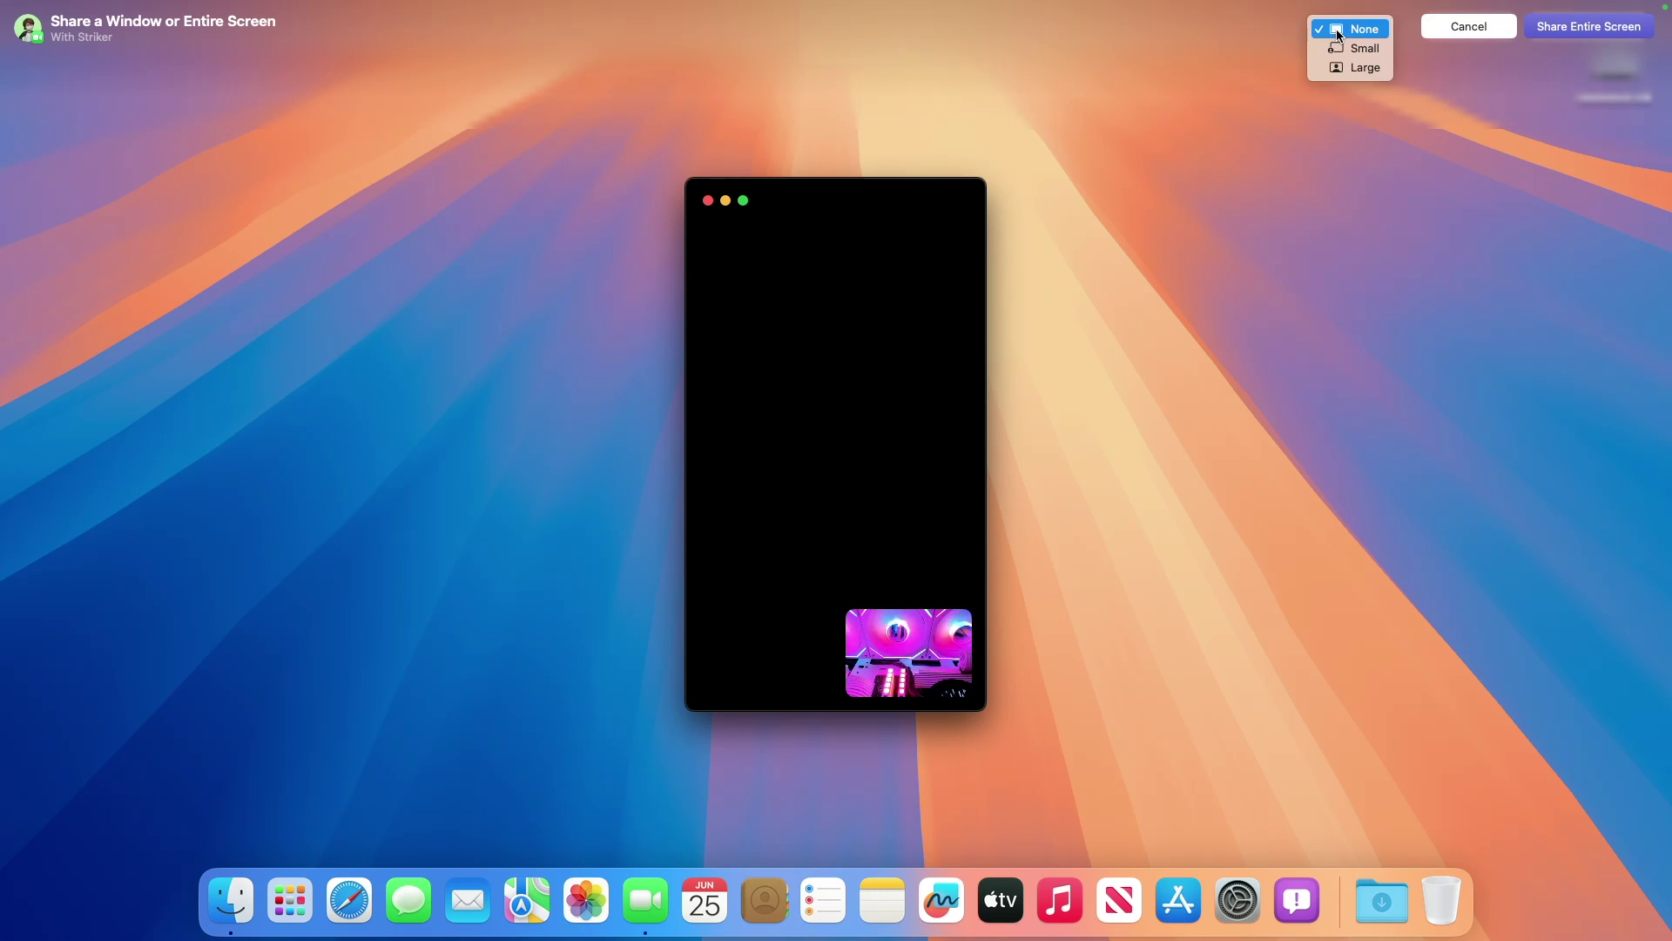
{"action": "left_click", "coordinate": [1362, 89]}
{"action": "left_click", "coordinate": [1382, 27]}
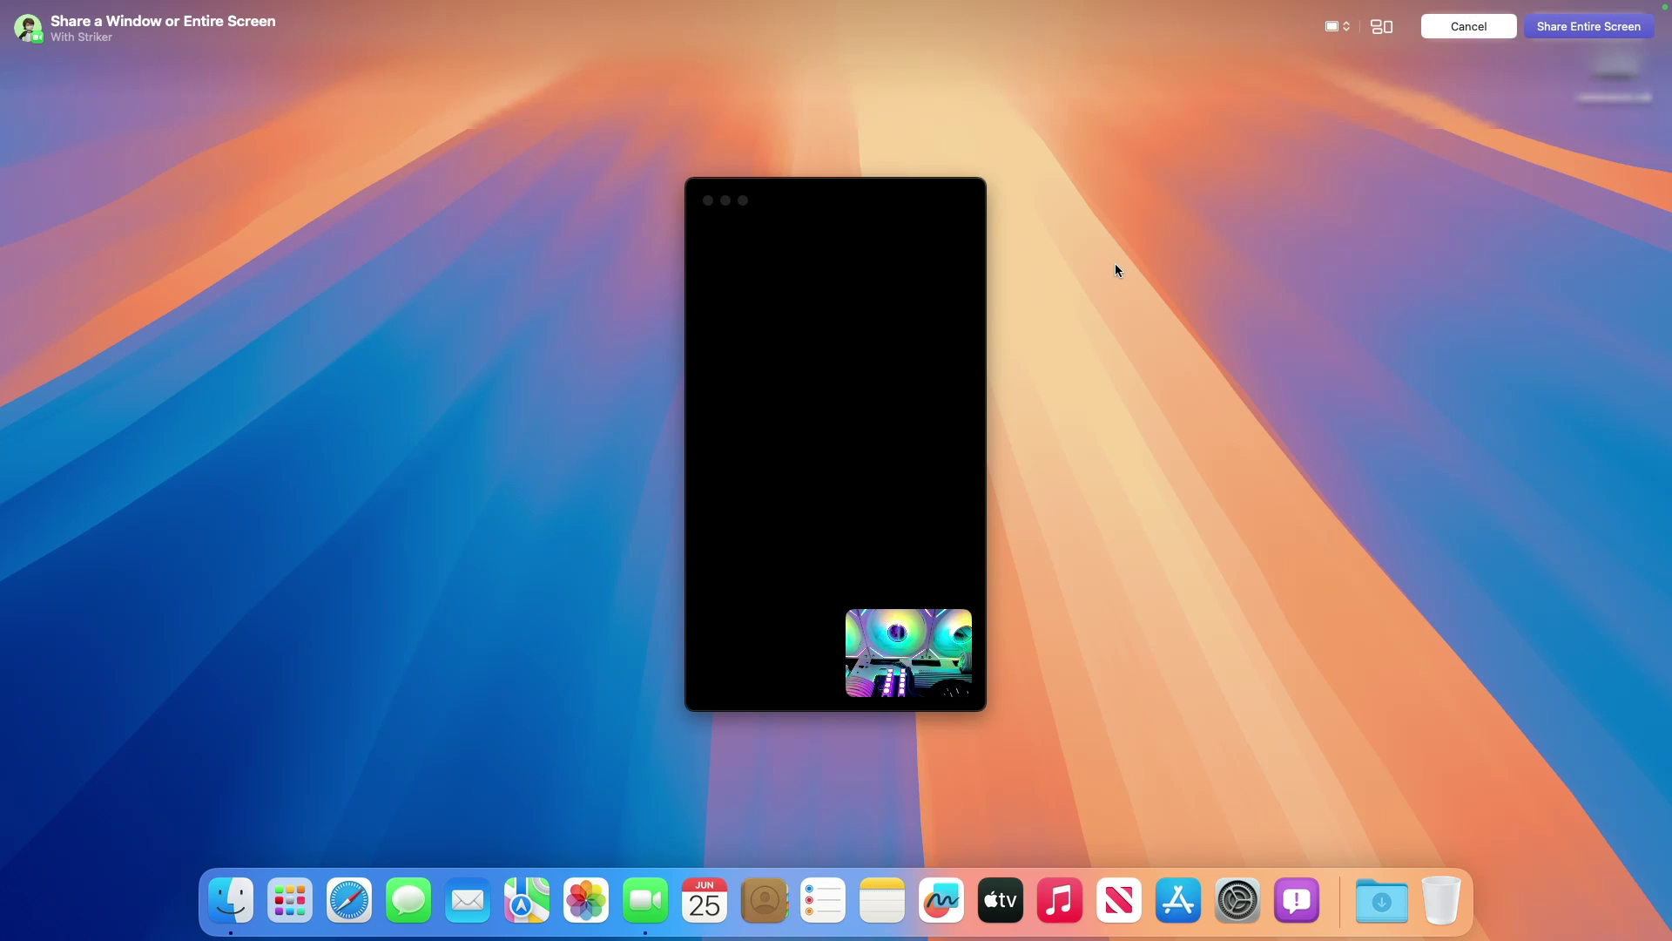
{"action": "left_click", "coordinate": [1114, 263]}
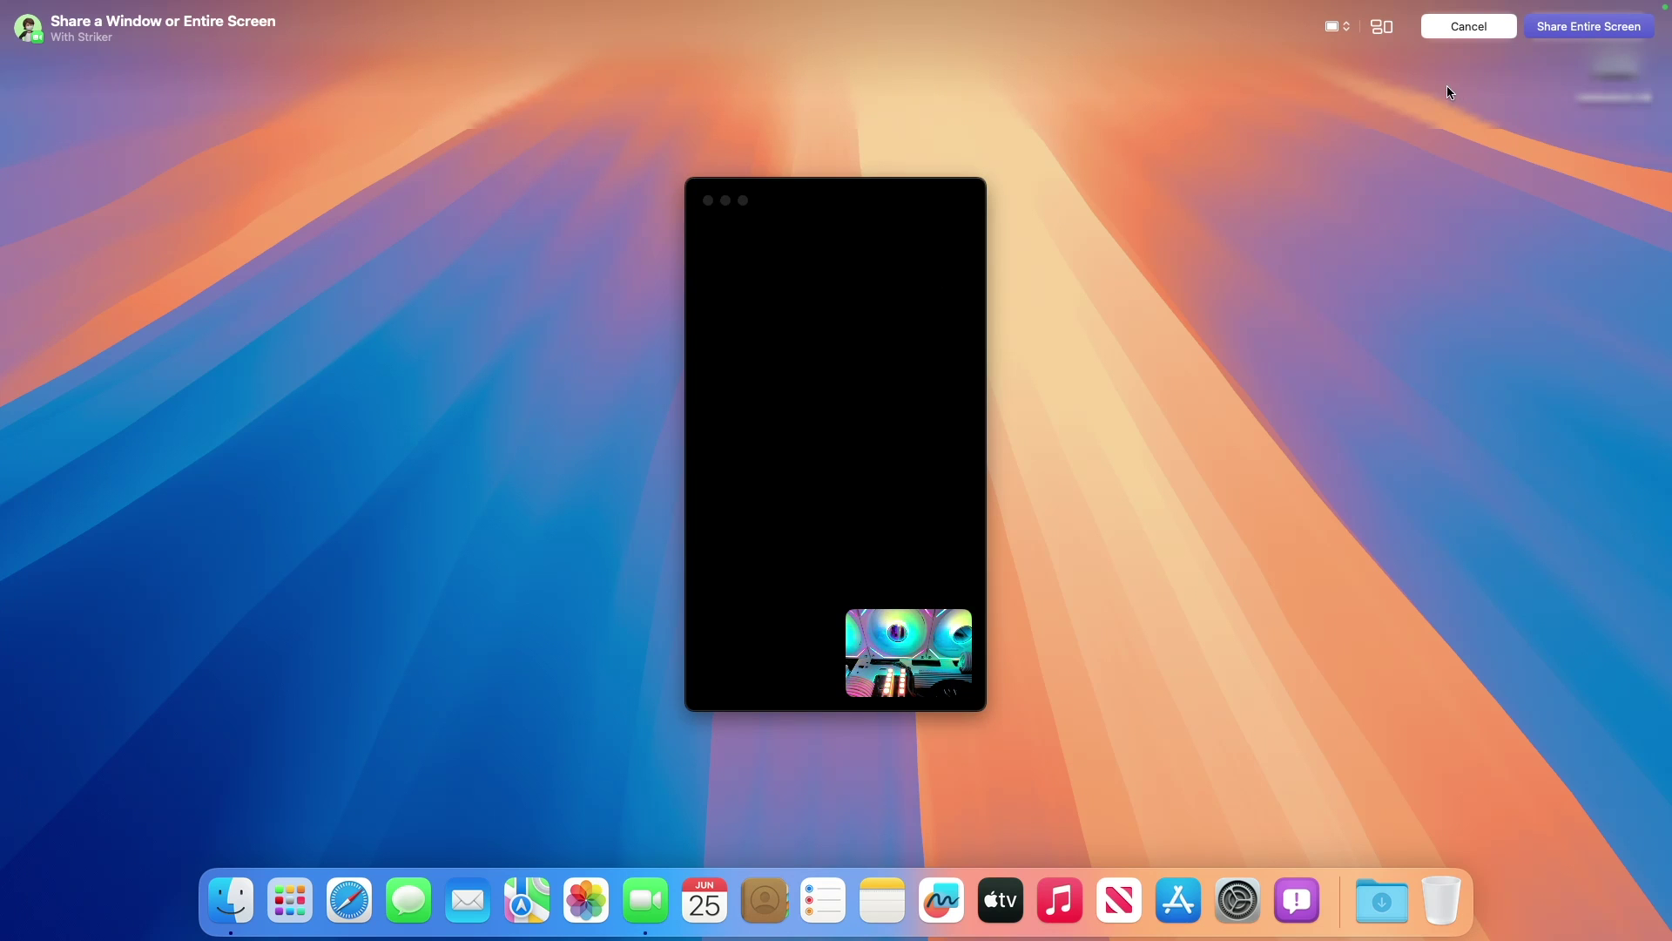
{"action": "left_click", "coordinate": [1468, 26]}
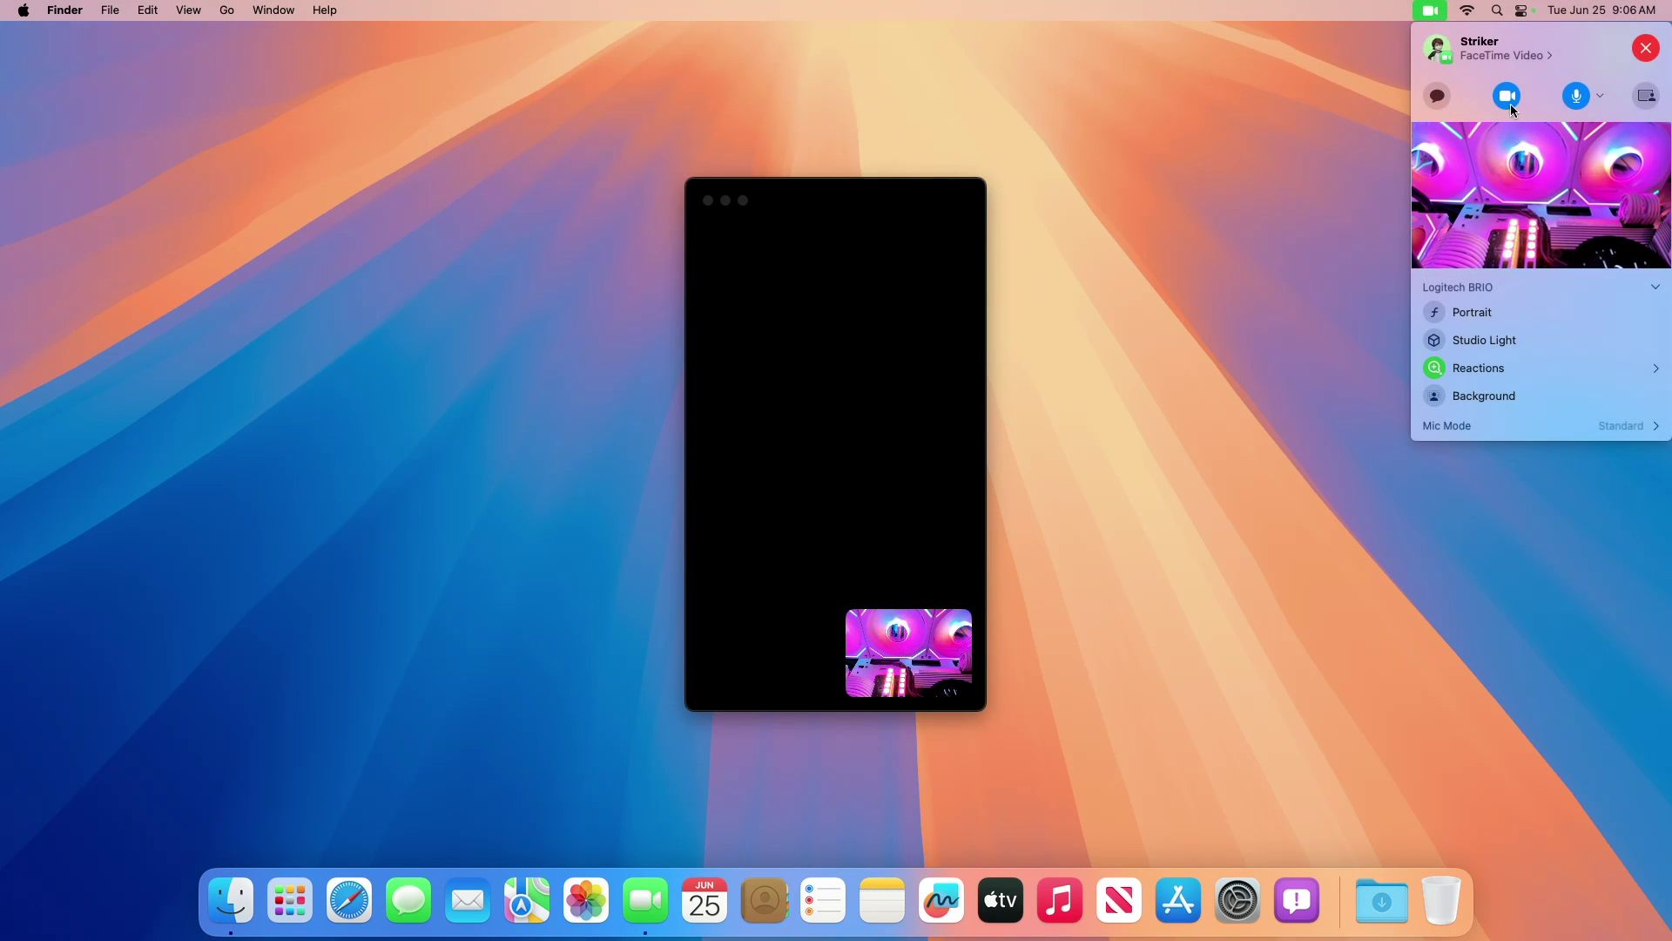
{"action": "left_click", "coordinate": [1645, 51]}
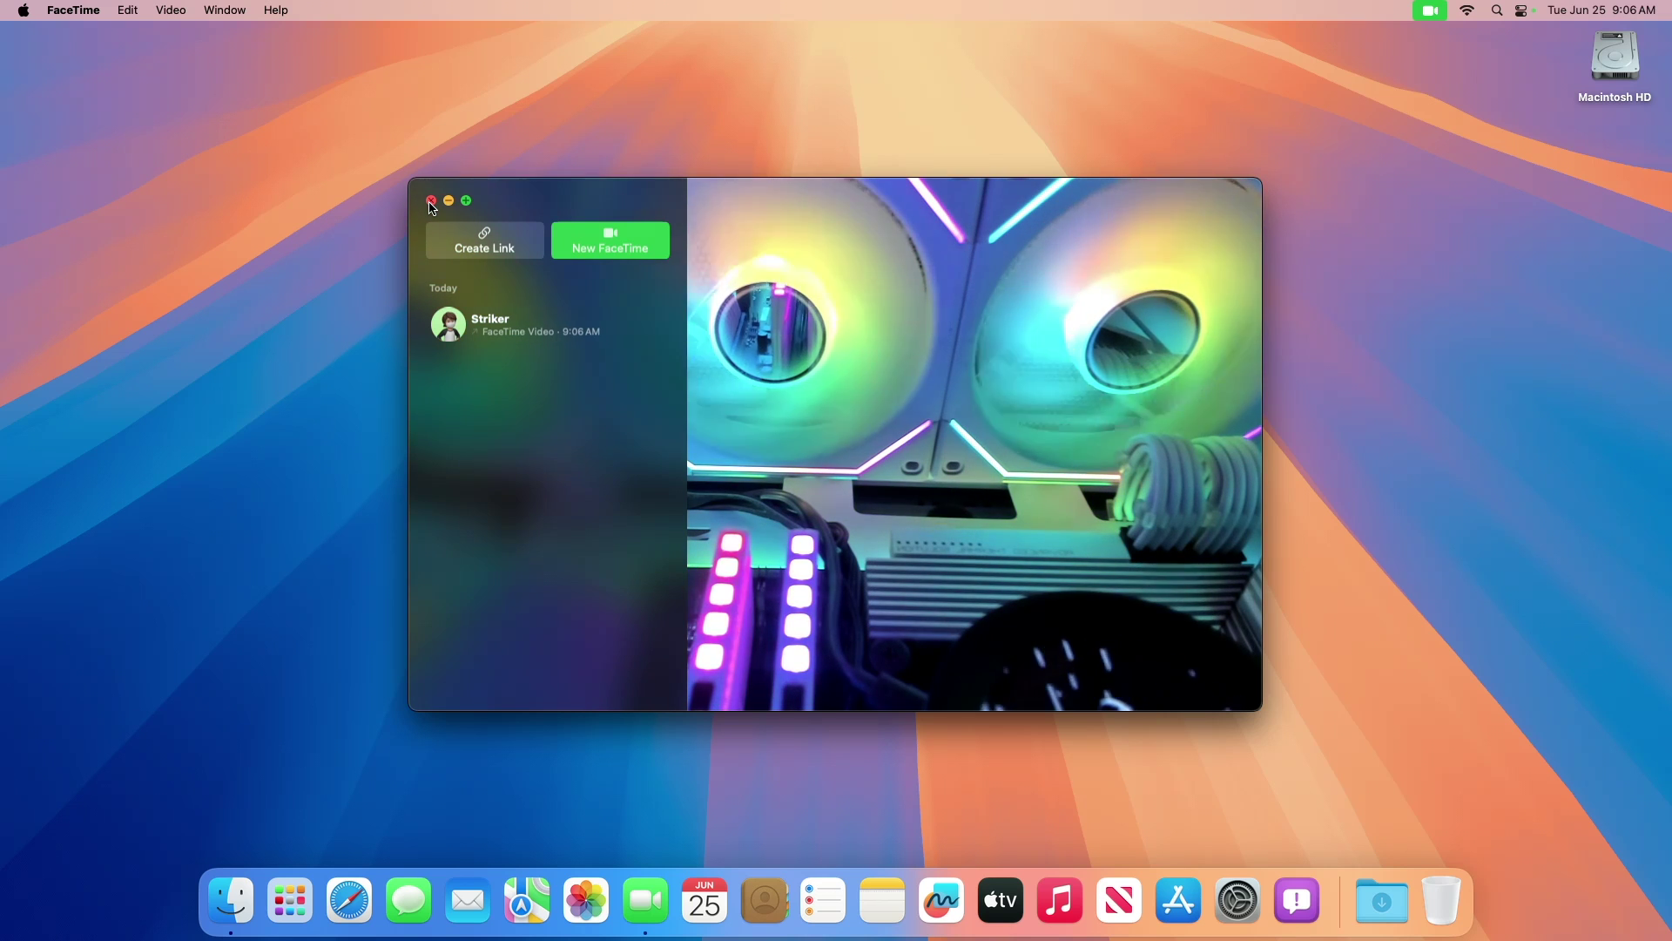
{"action": "left_click", "coordinate": [432, 201]}
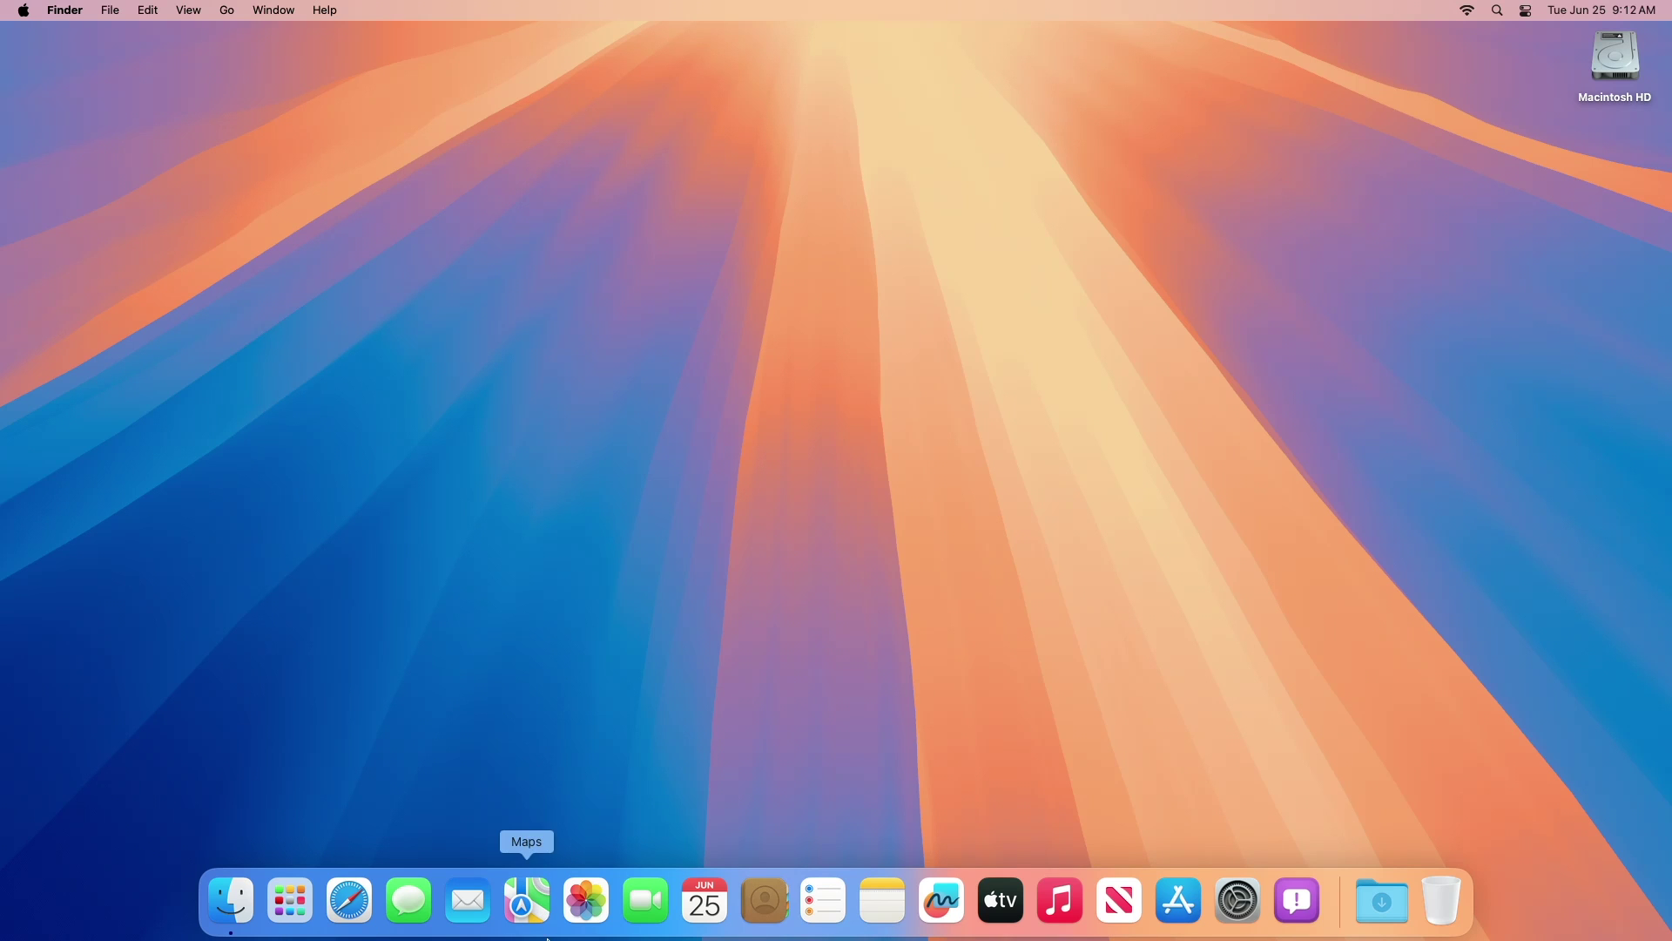
- Show Launchpad's full-screen app grid and page right and back left through it
{"action": "left_click", "coordinate": [290, 923]}
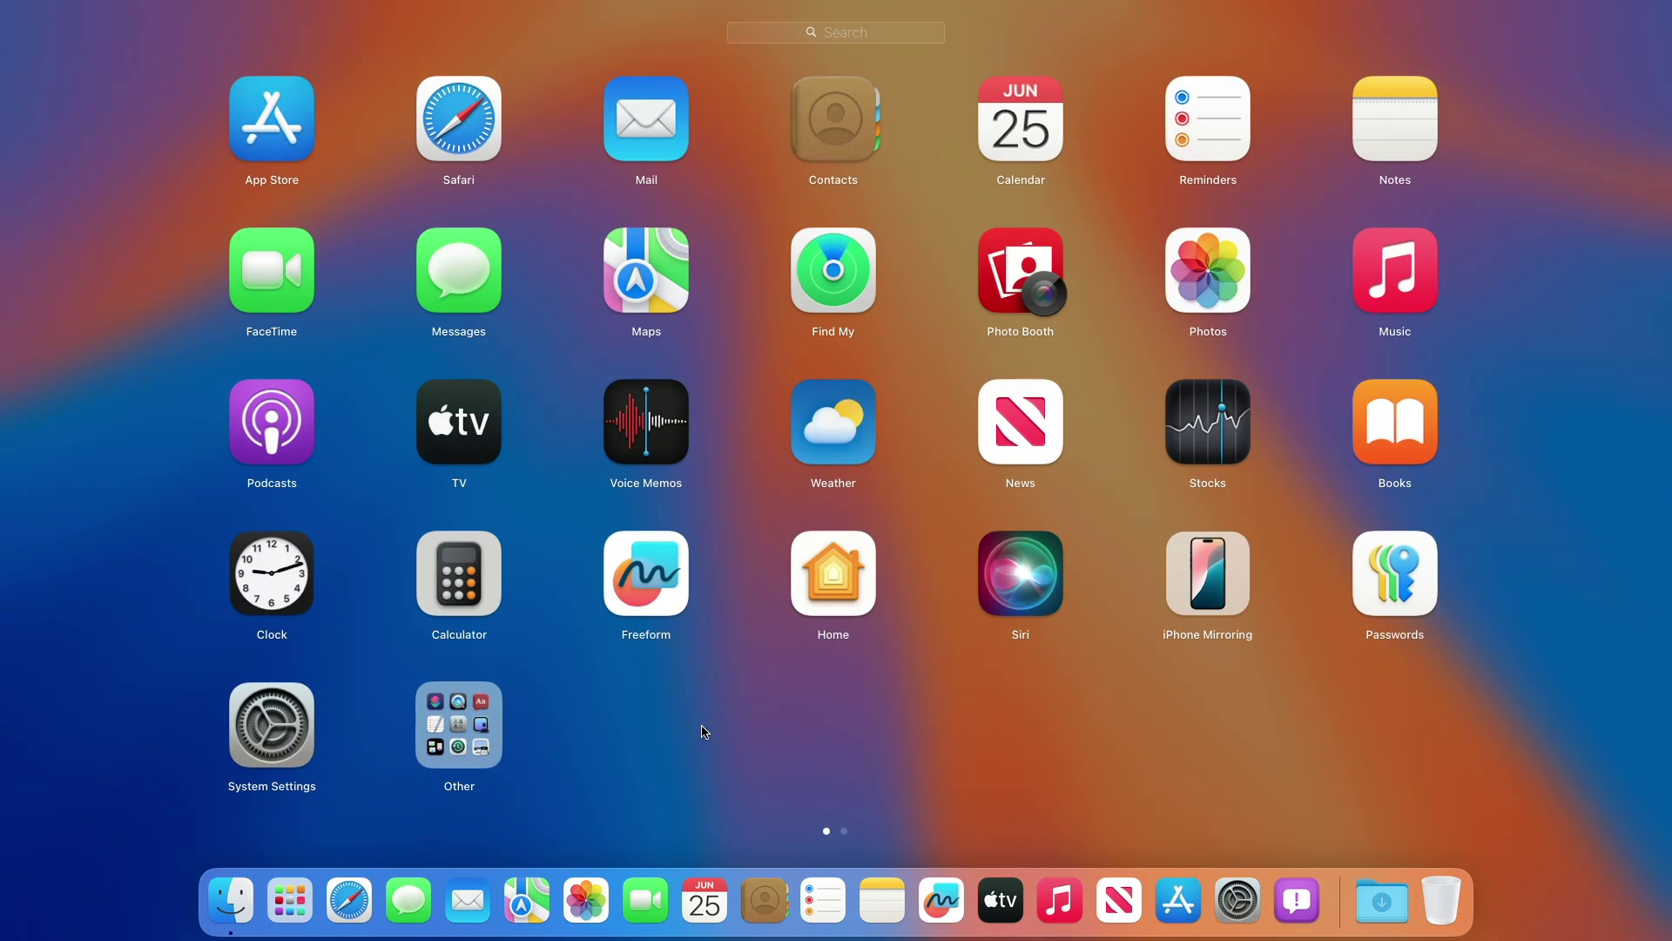
{"action": "scroll", "coordinate": [706, 732], "scroll_direction": "right", "scroll_amount": 5}
{"action": "scroll", "coordinate": [705, 732], "scroll_direction": "left", "scroll_amount": 5}
- Leave Launchpad and open the Time Machine pane under System Settings > General
{"action": "left_click", "coordinate": [543, 742]}
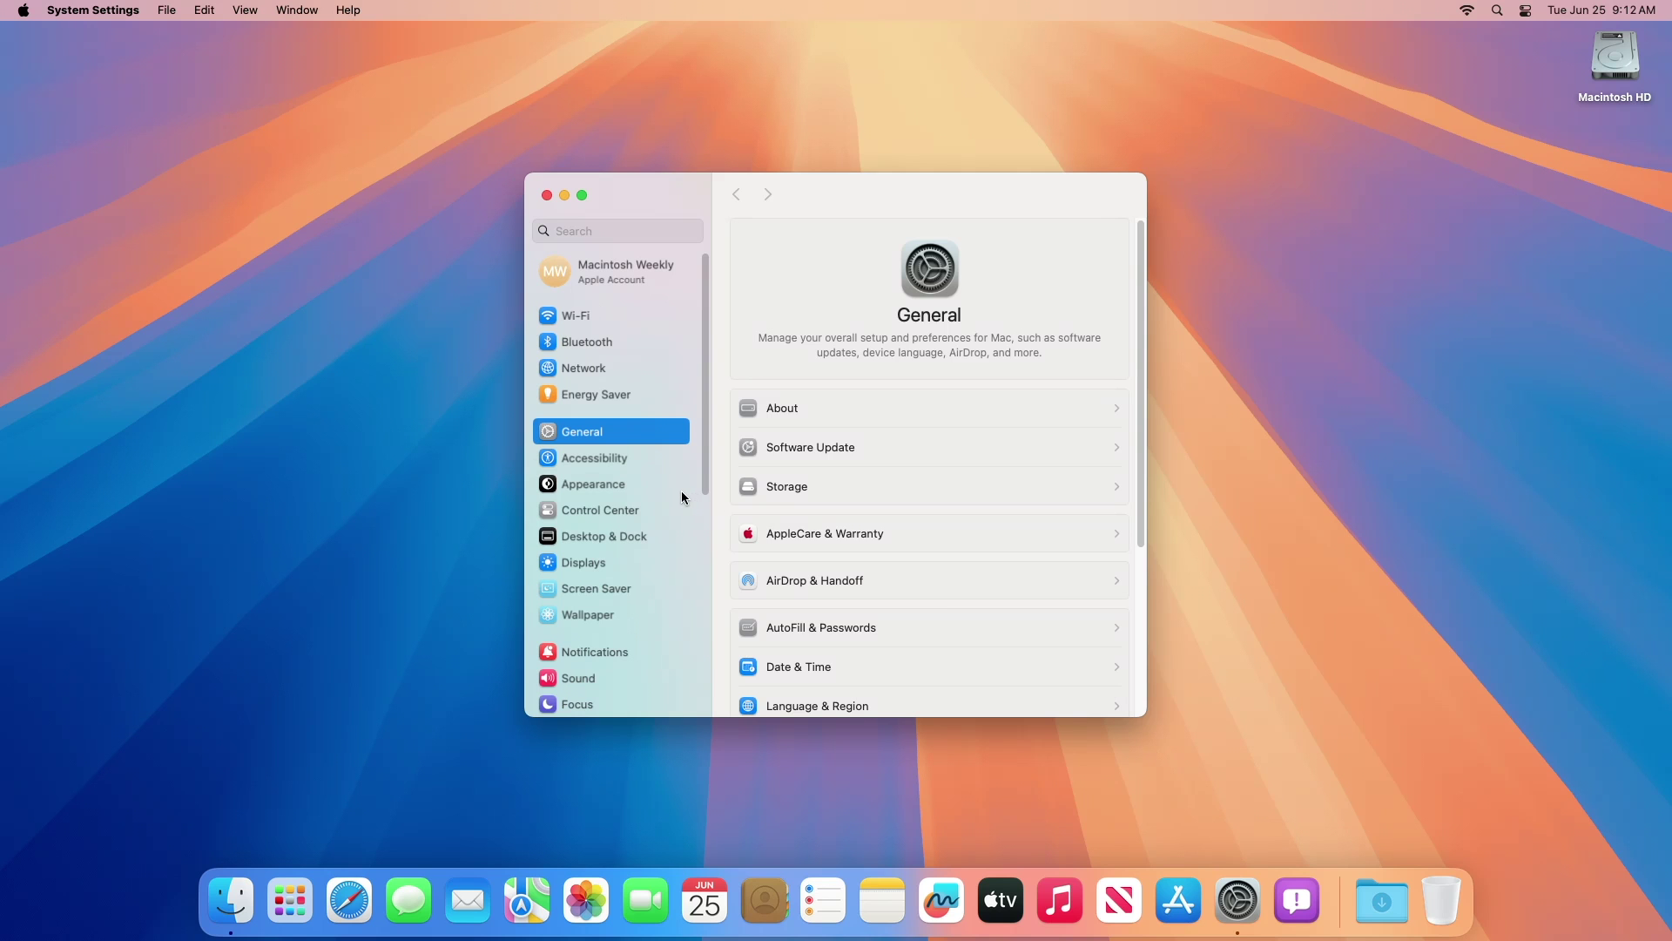
{"action": "scroll", "coordinate": [764, 594], "scroll_direction": "down", "scroll_amount": 5}
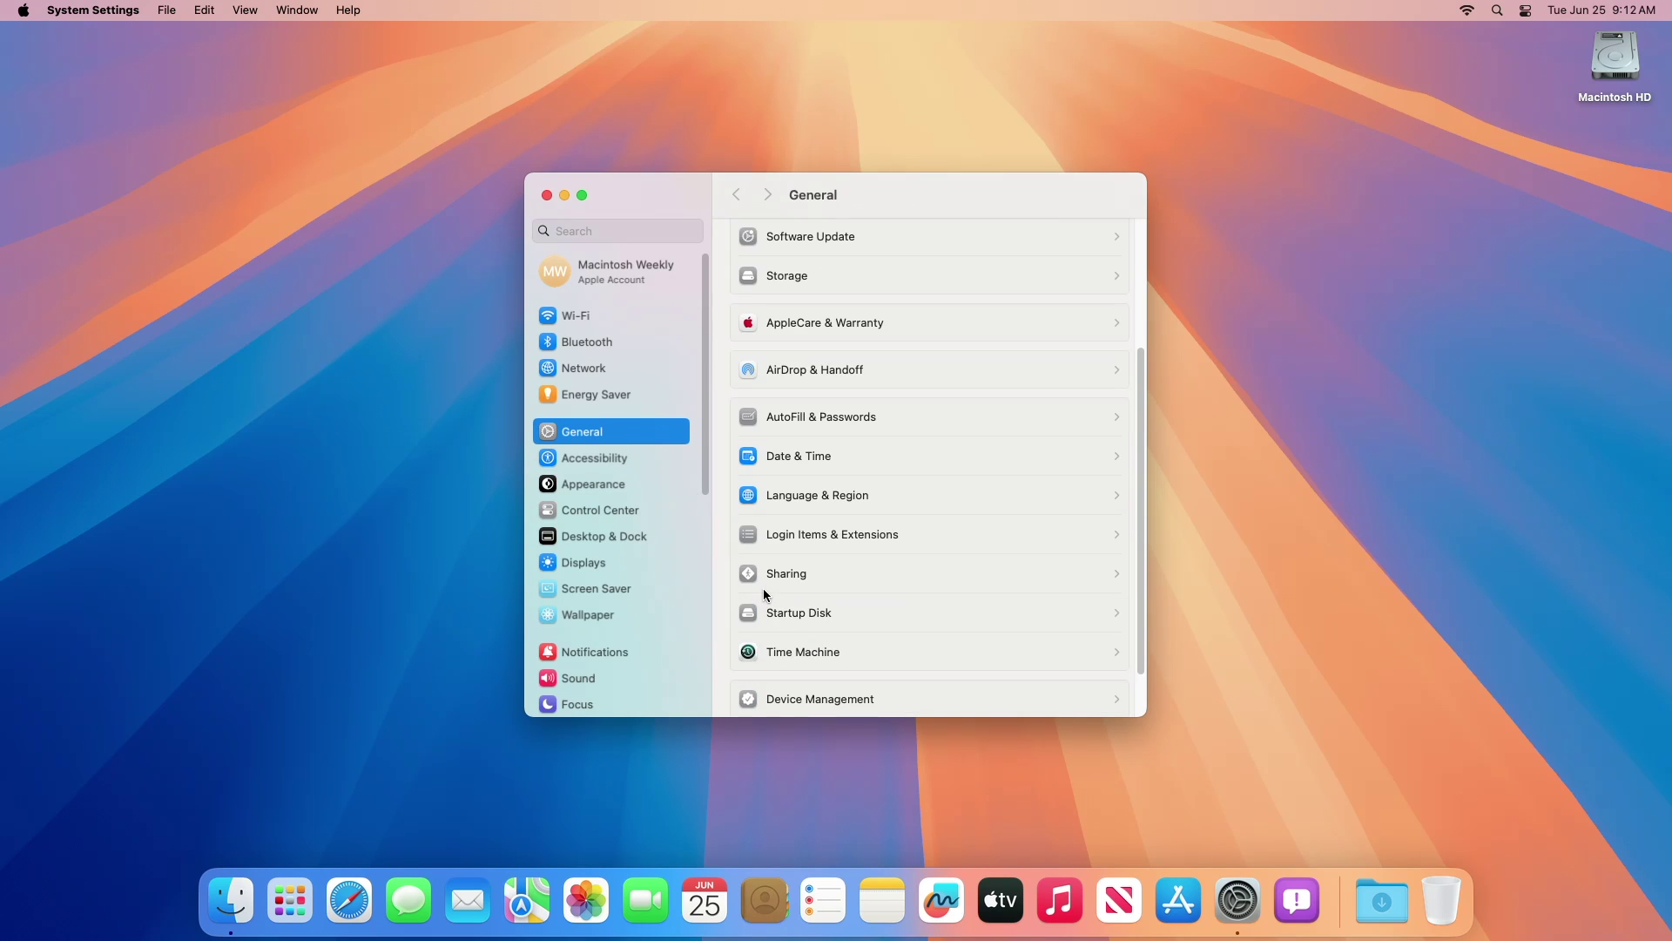
{"action": "left_click", "coordinate": [801, 650]}
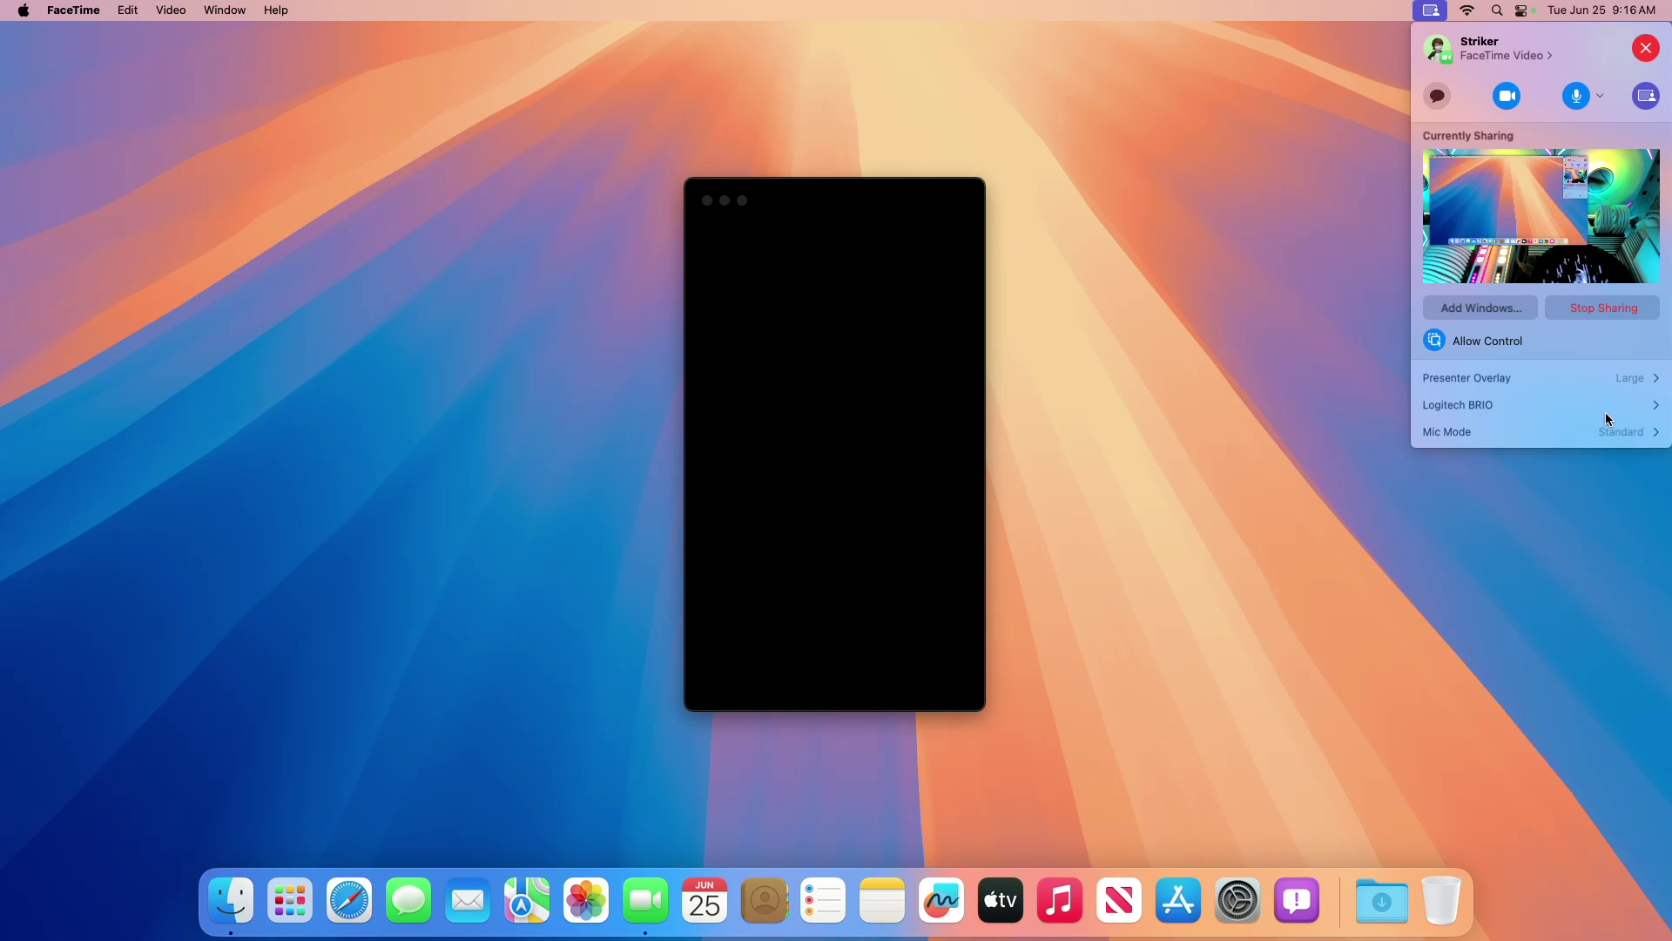
- Play a heart reaction via Logitech BRIO > Reactions in the Video menu-bar extra
{"action": "left_click", "coordinate": [1656, 408]}
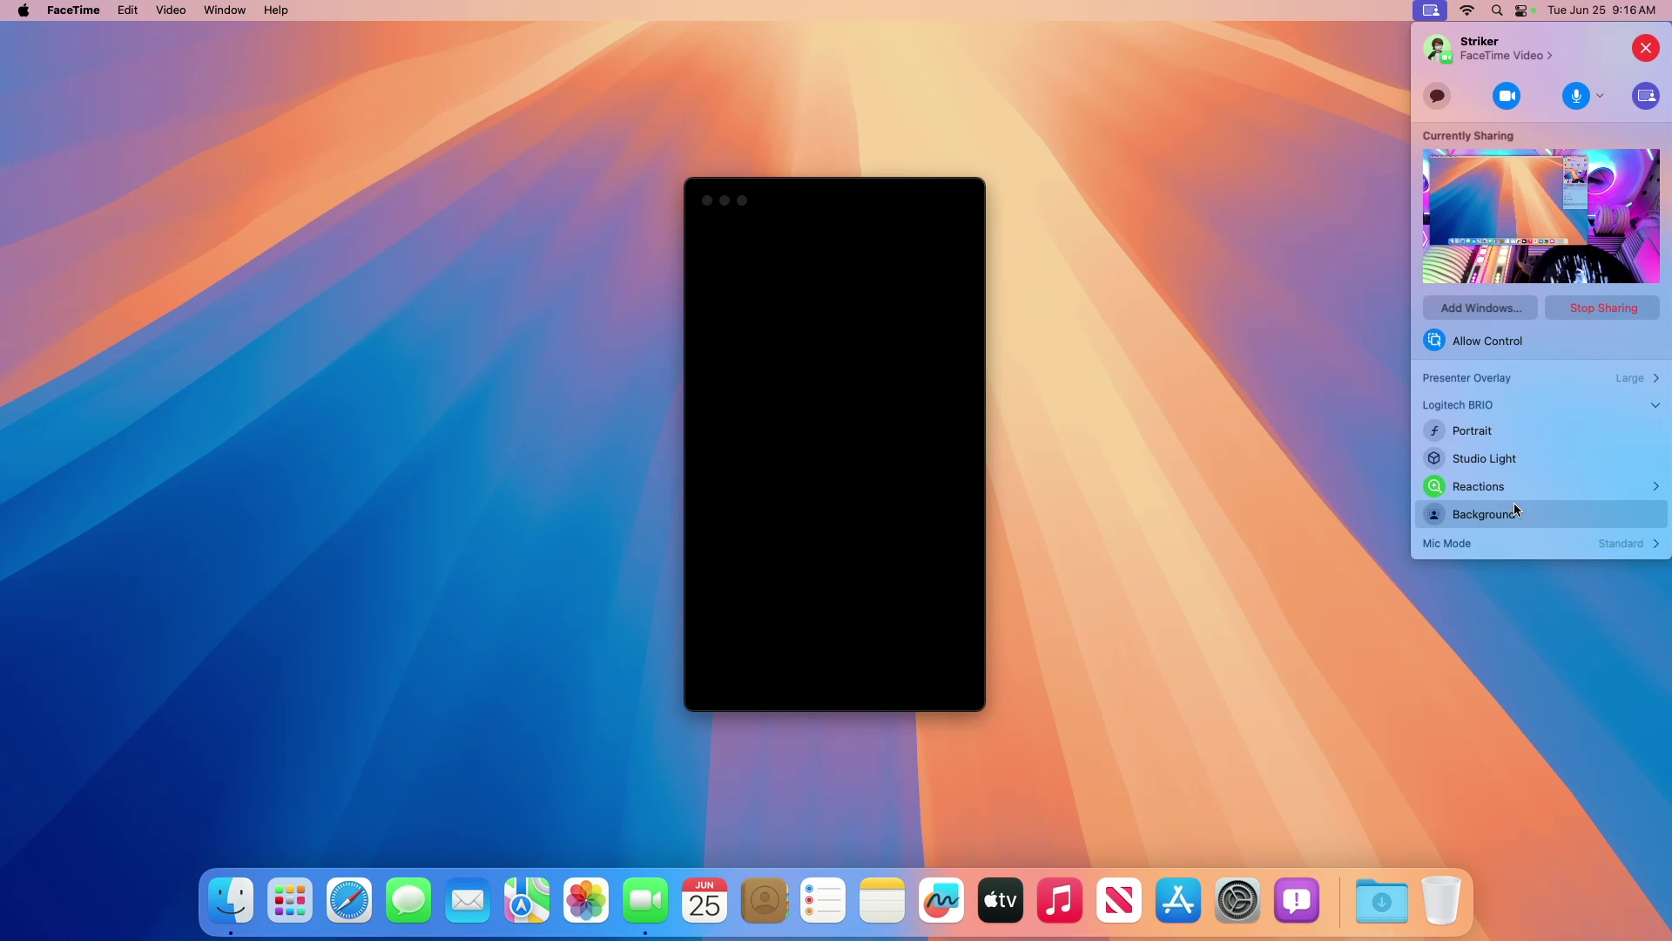
{"action": "left_click", "coordinate": [1650, 493]}
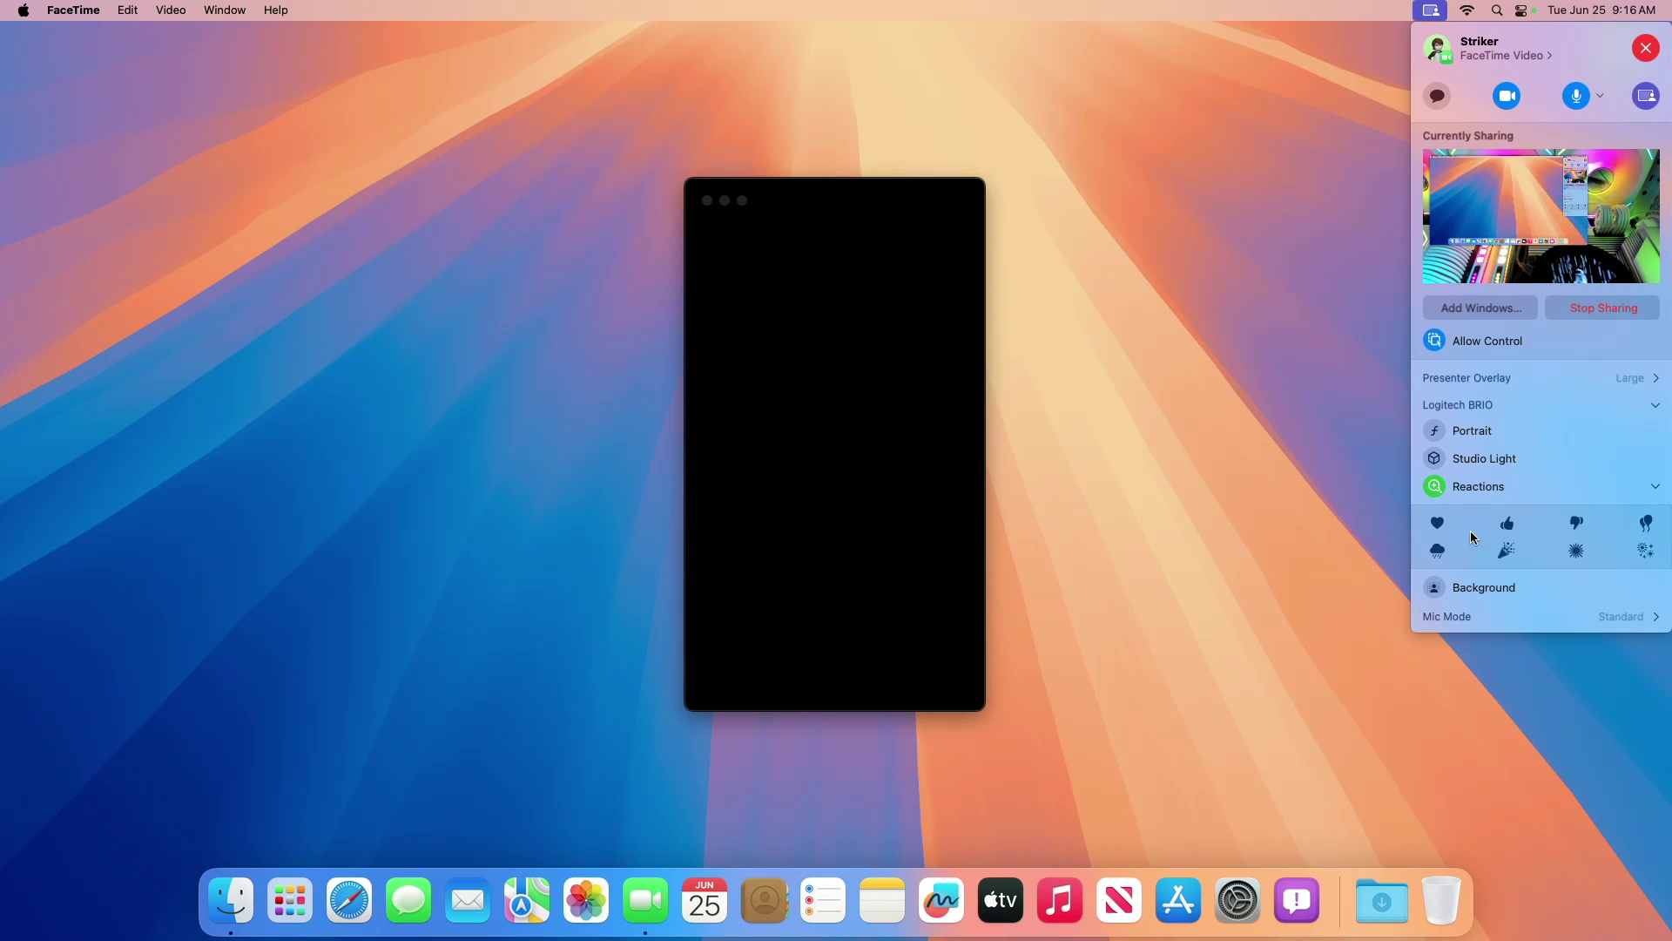
{"action": "left_click", "coordinate": [1439, 523]}
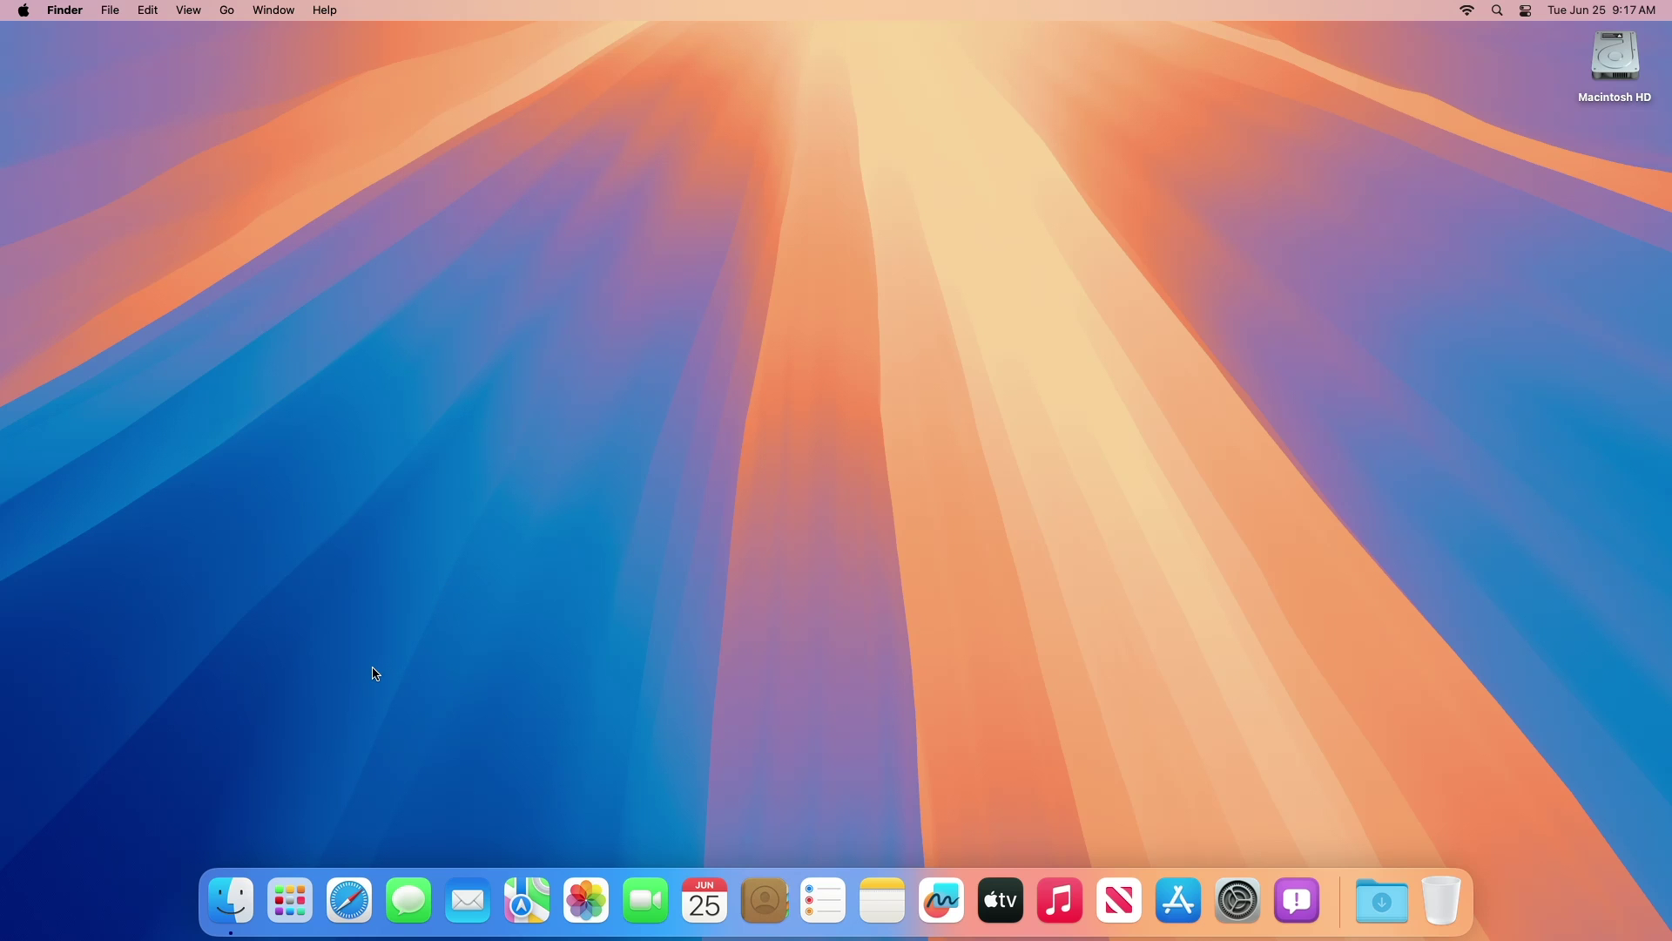
{"action": "left_click", "coordinate": [232, 903]}
{"action": "left_click", "coordinate": [228, 900]}
{"action": "left_click", "coordinate": [503, 387]}
- Open Maps, view the Hoboken place card through its About and Guides sections, then dismiss it
{"action": "left_click", "coordinate": [527, 900]}
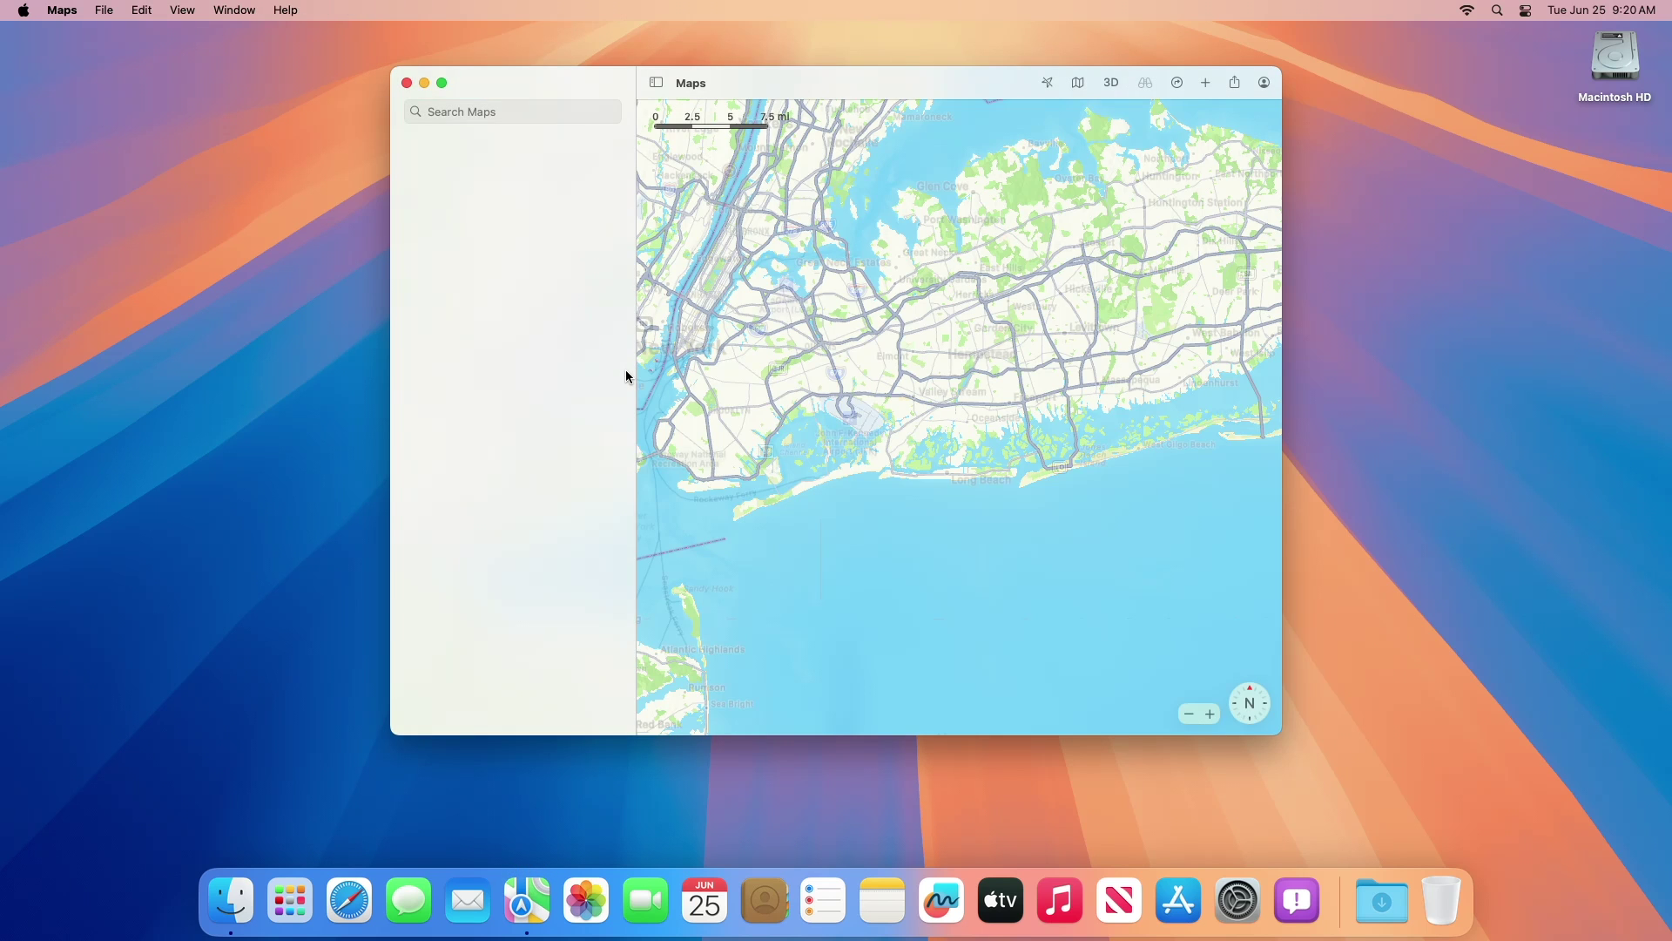
{"action": "left_click", "coordinate": [684, 333]}
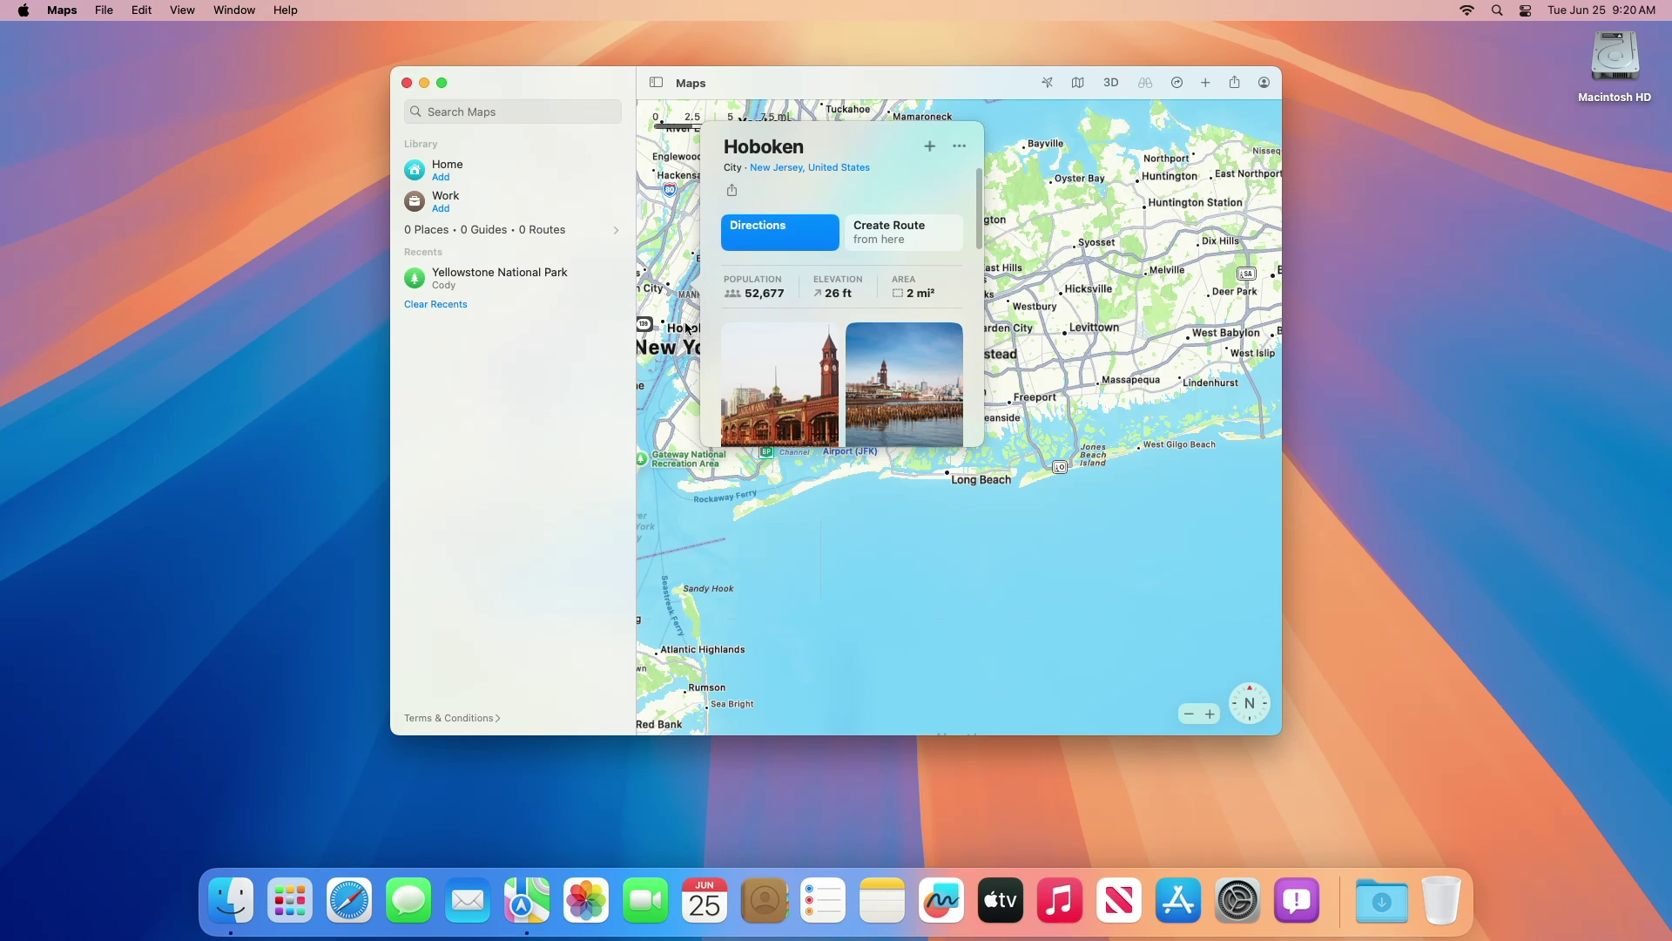
{"action": "scroll", "coordinate": [847, 298], "scroll_direction": "down", "scroll_amount": 5}
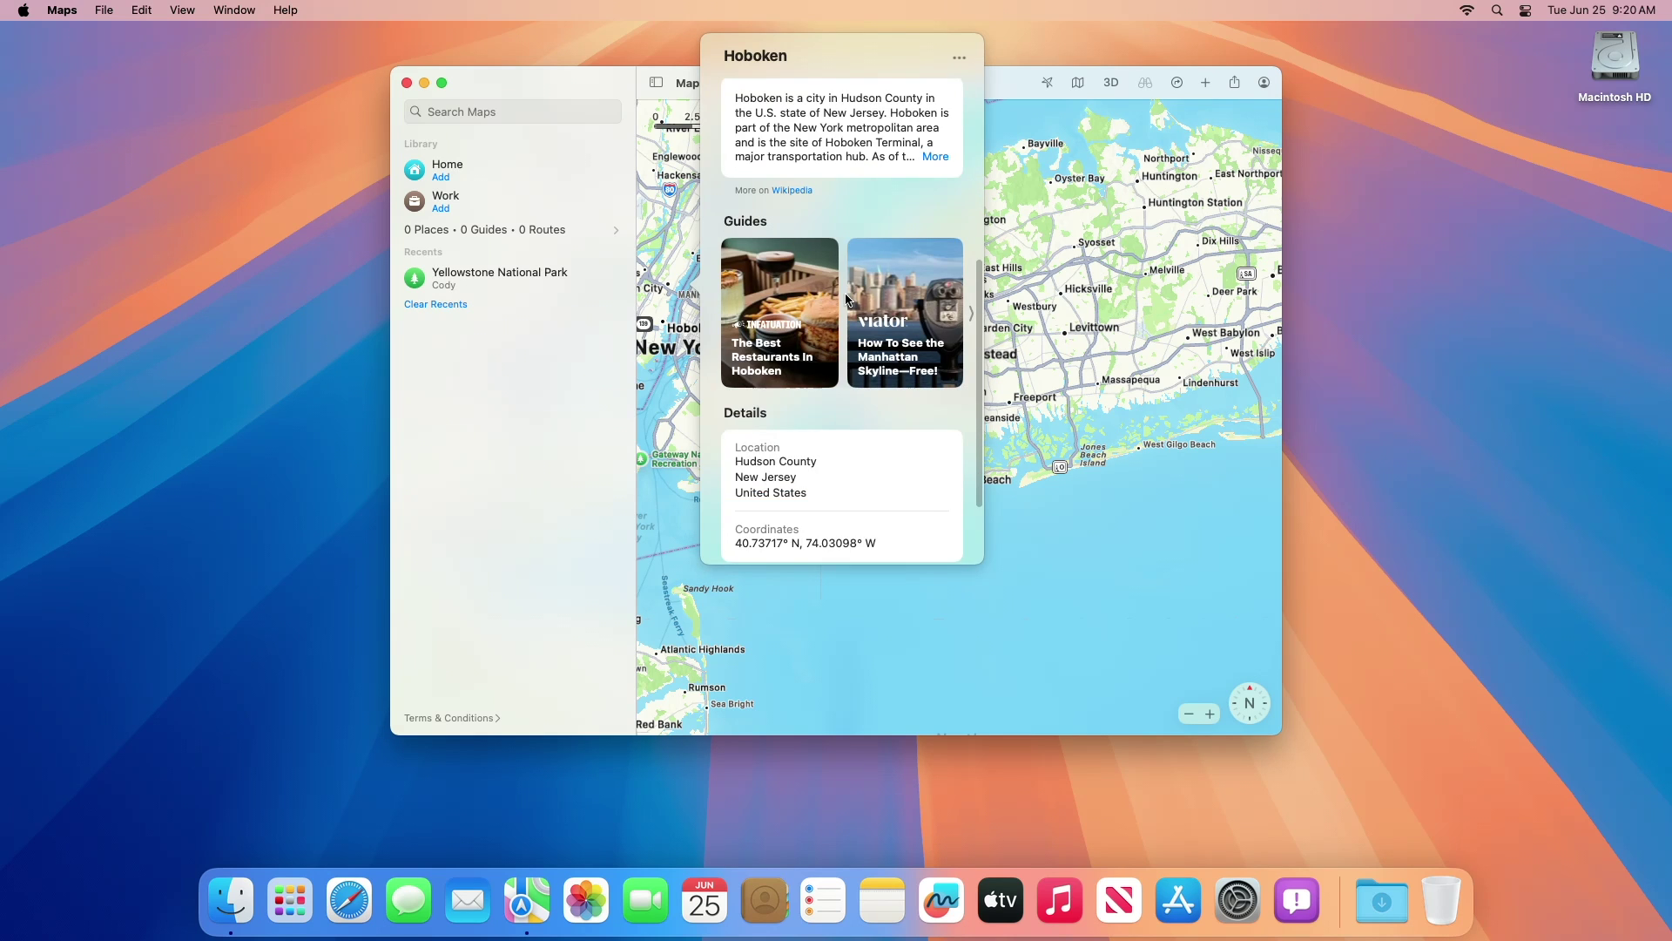
{"action": "scroll", "coordinate": [847, 299], "scroll_direction": "down", "scroll_amount": 3}
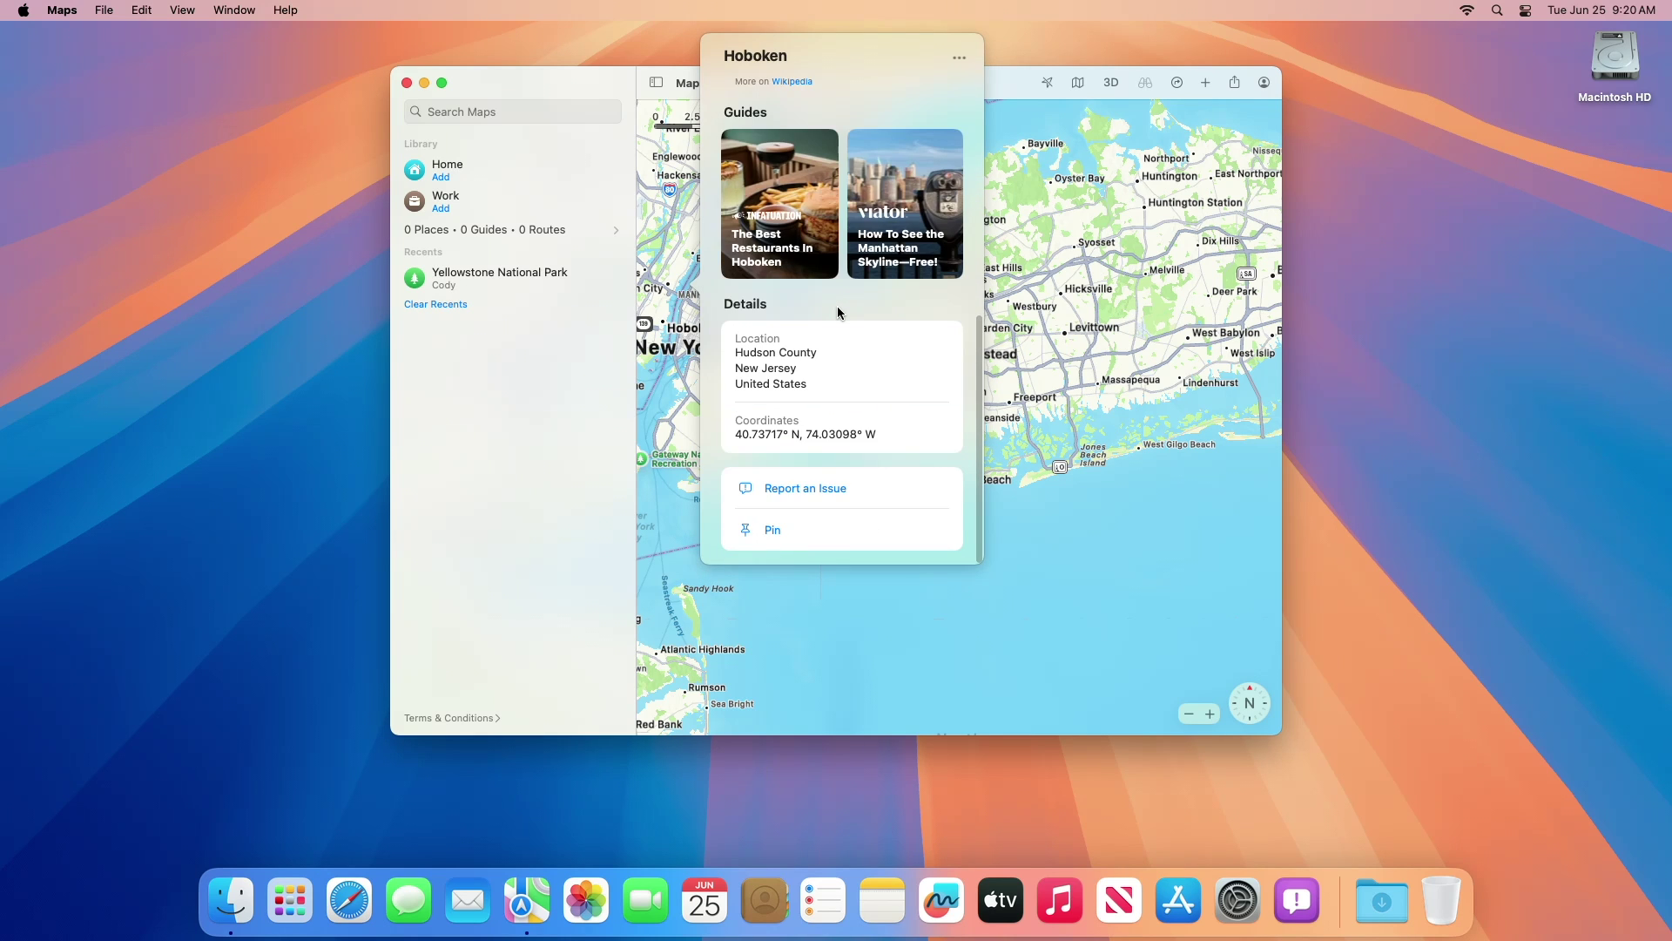
{"action": "scroll", "coordinate": [837, 311], "scroll_direction": "up", "scroll_amount": 5}
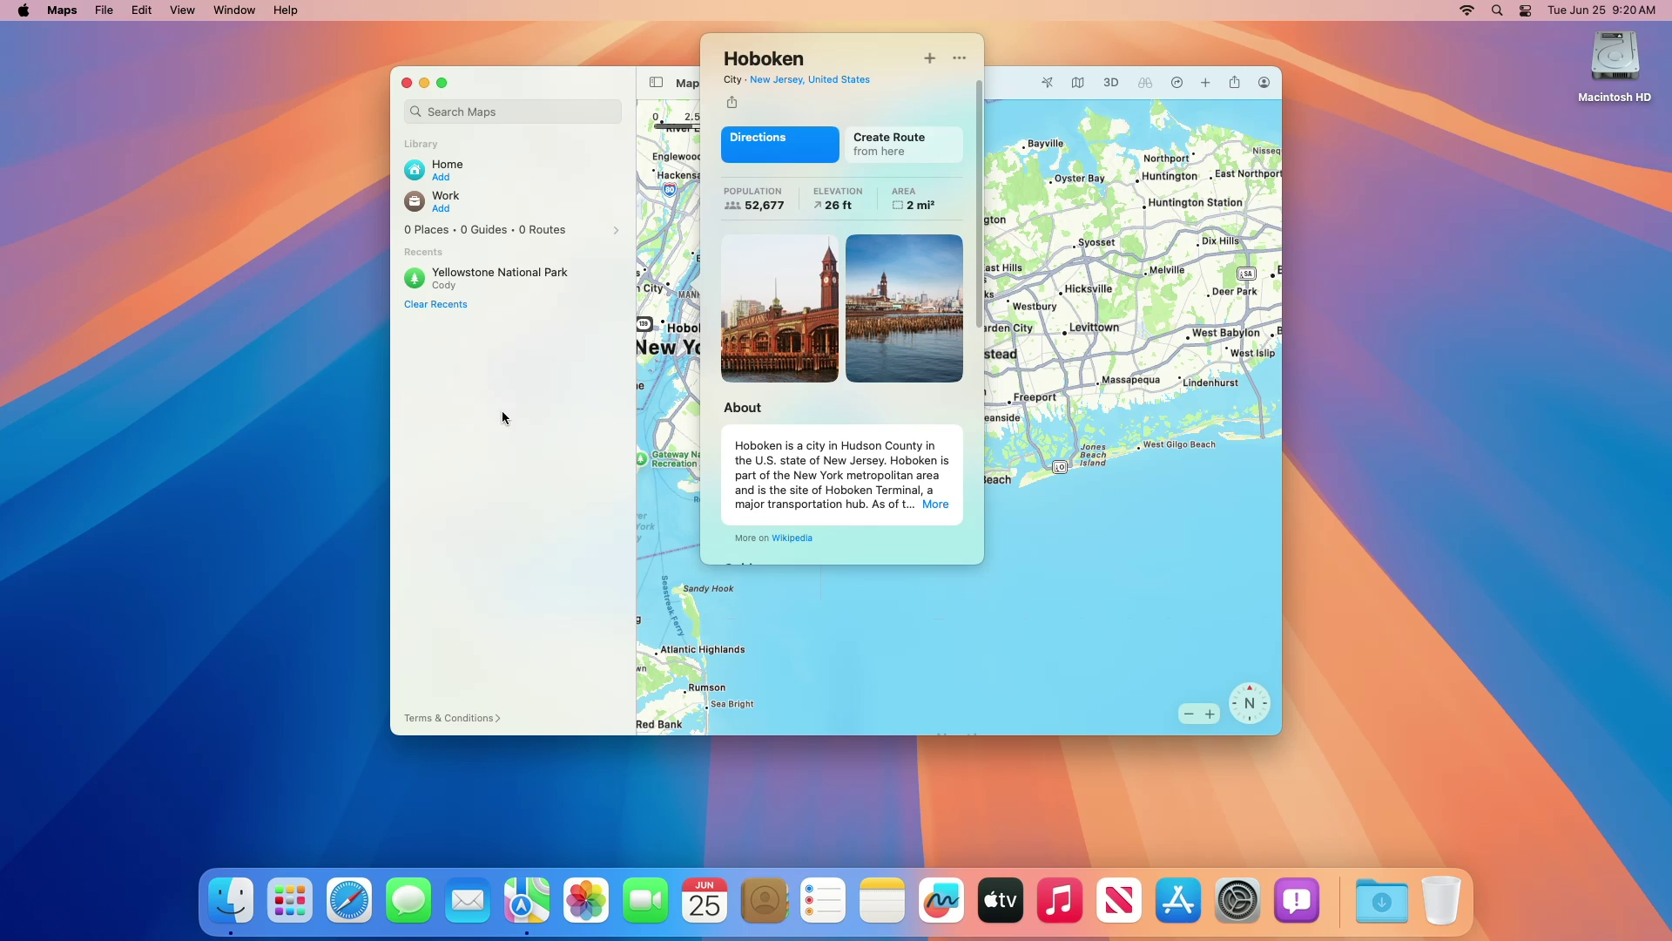
{"action": "key", "text": "Escape"}
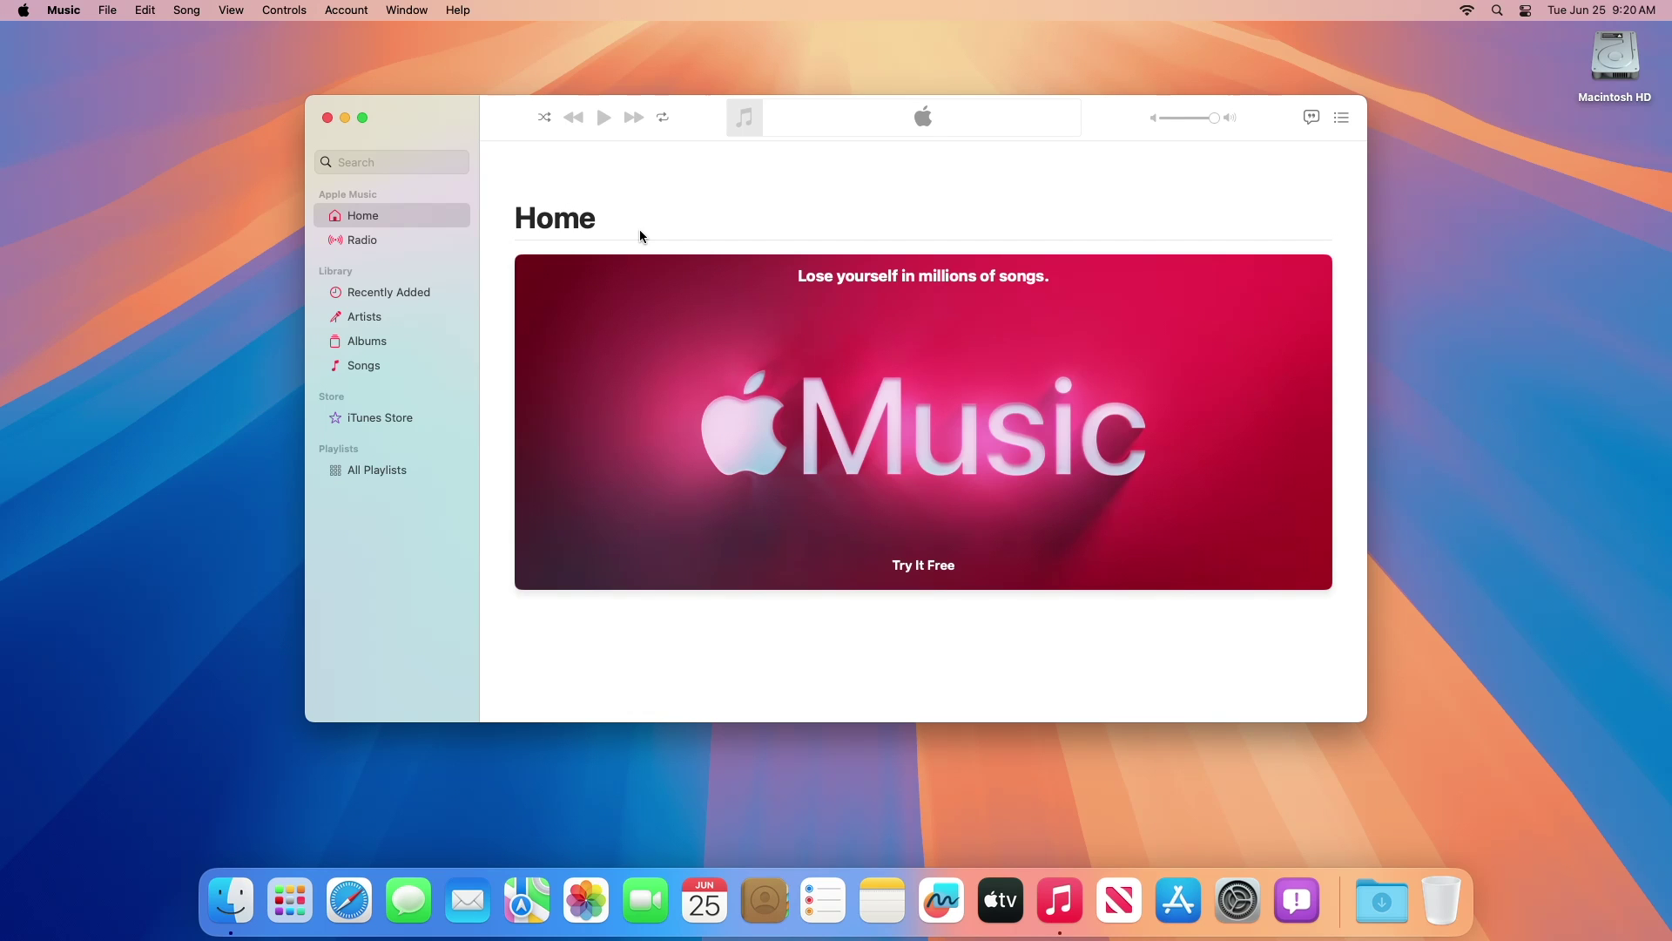
- Hide the Music app with Cmd+H to leave the bare desktop
{"action": "key", "text": "super+h"}
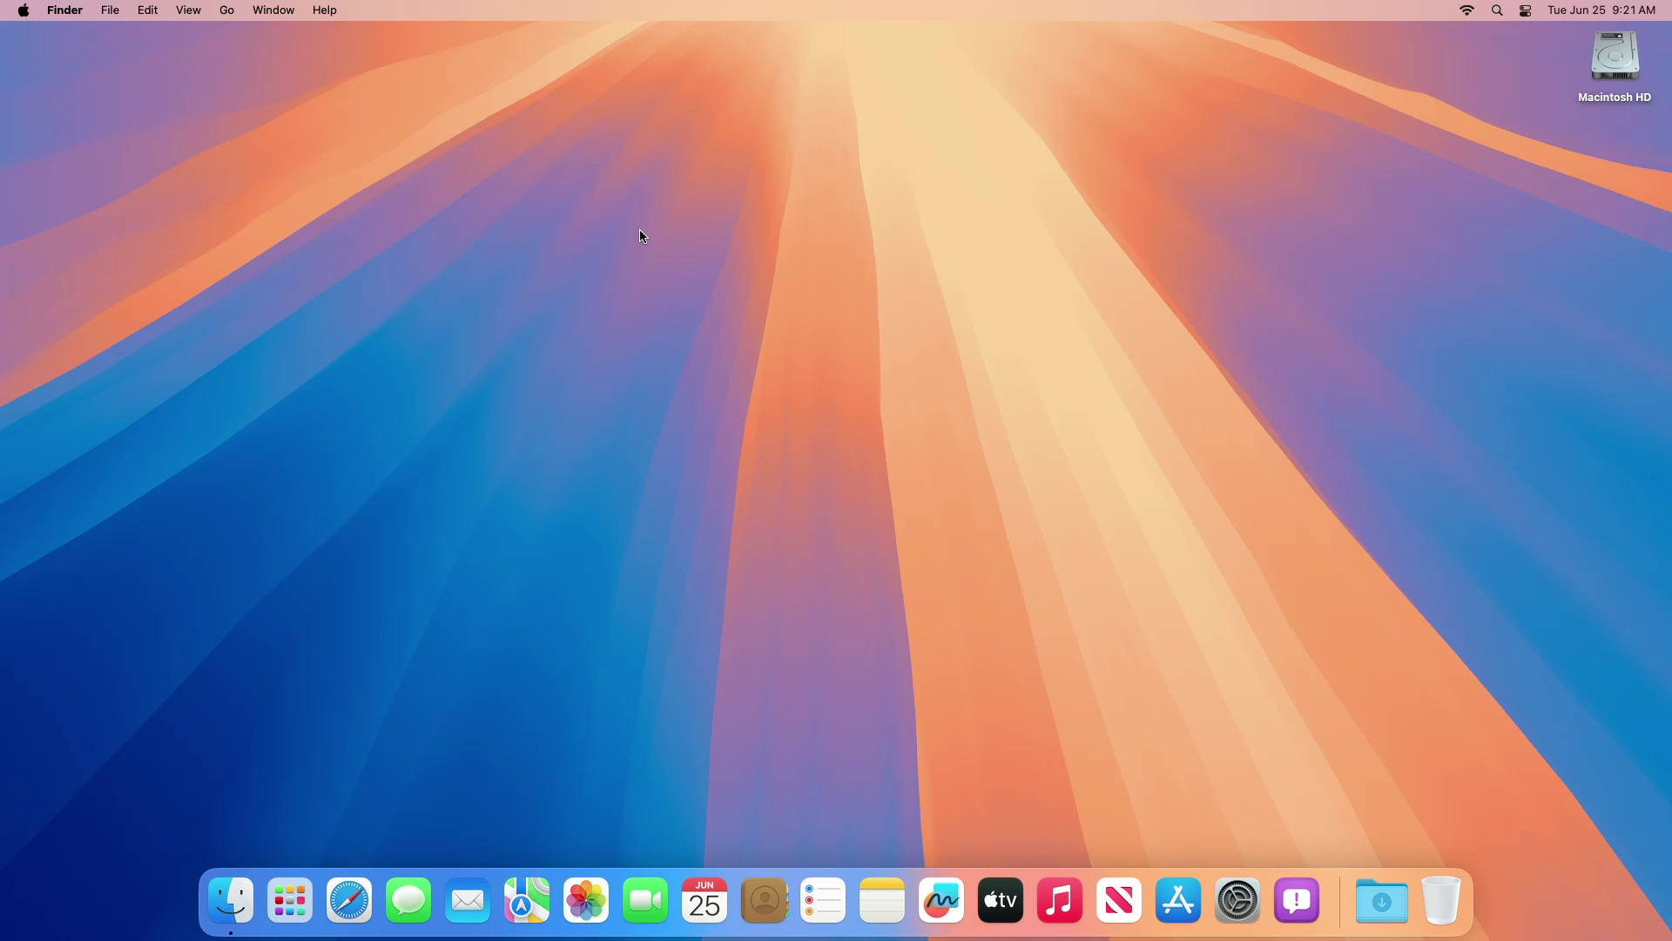
{"action": "left_click", "coordinate": [1603, 10]}
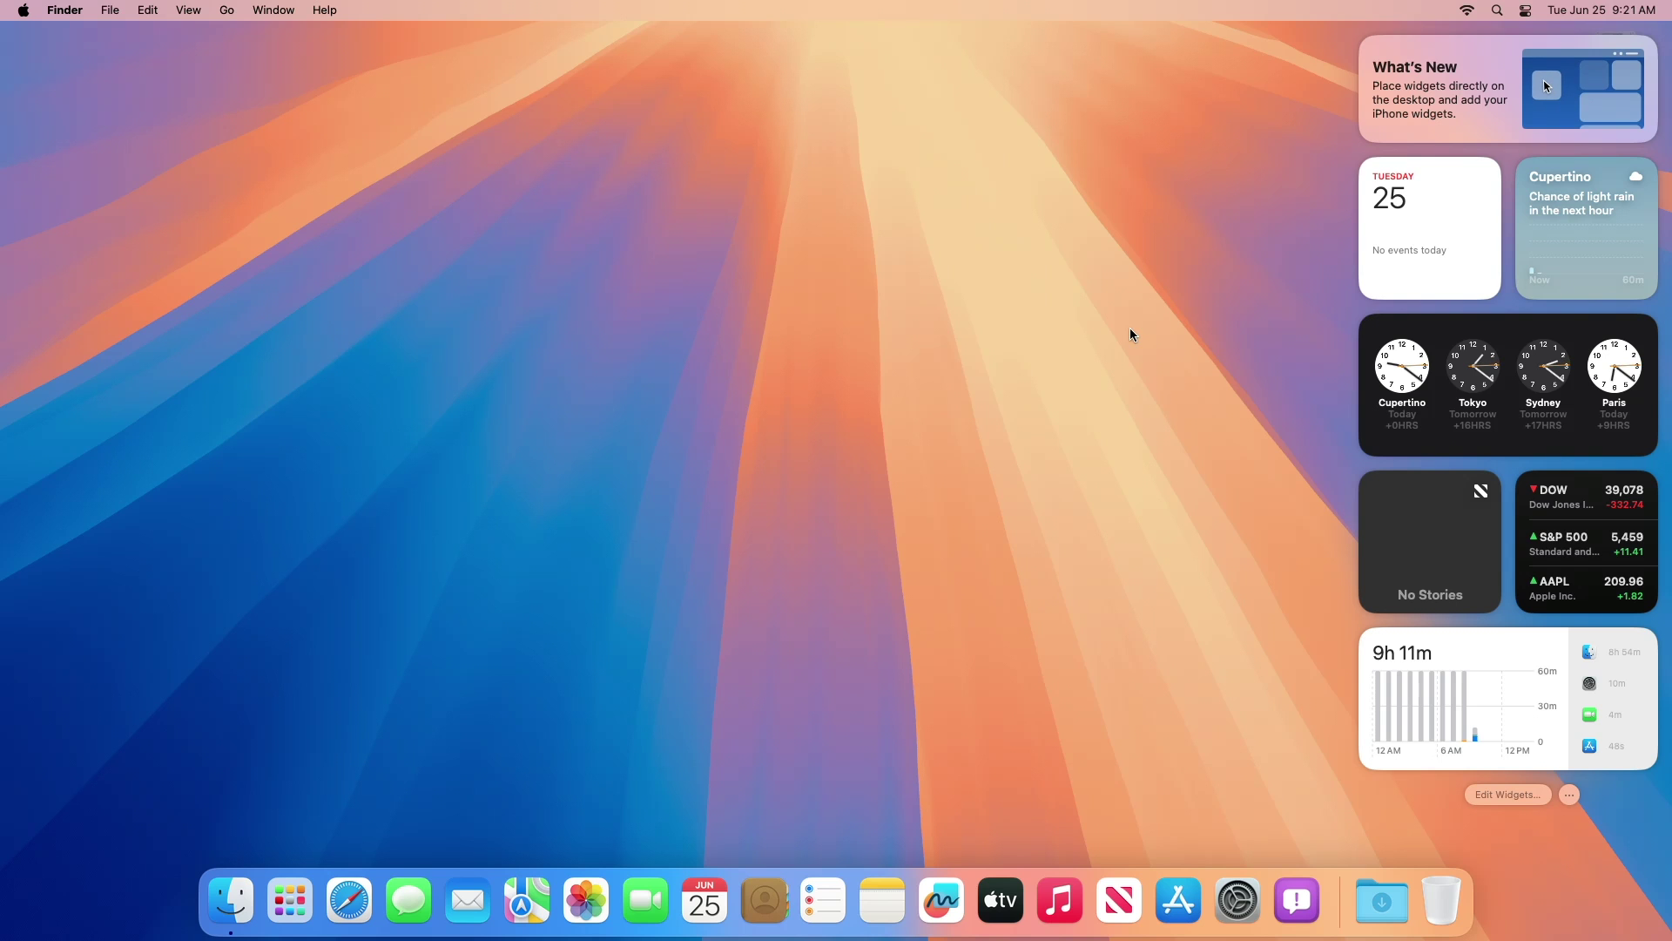
{"action": "left_click", "coordinate": [742, 449]}
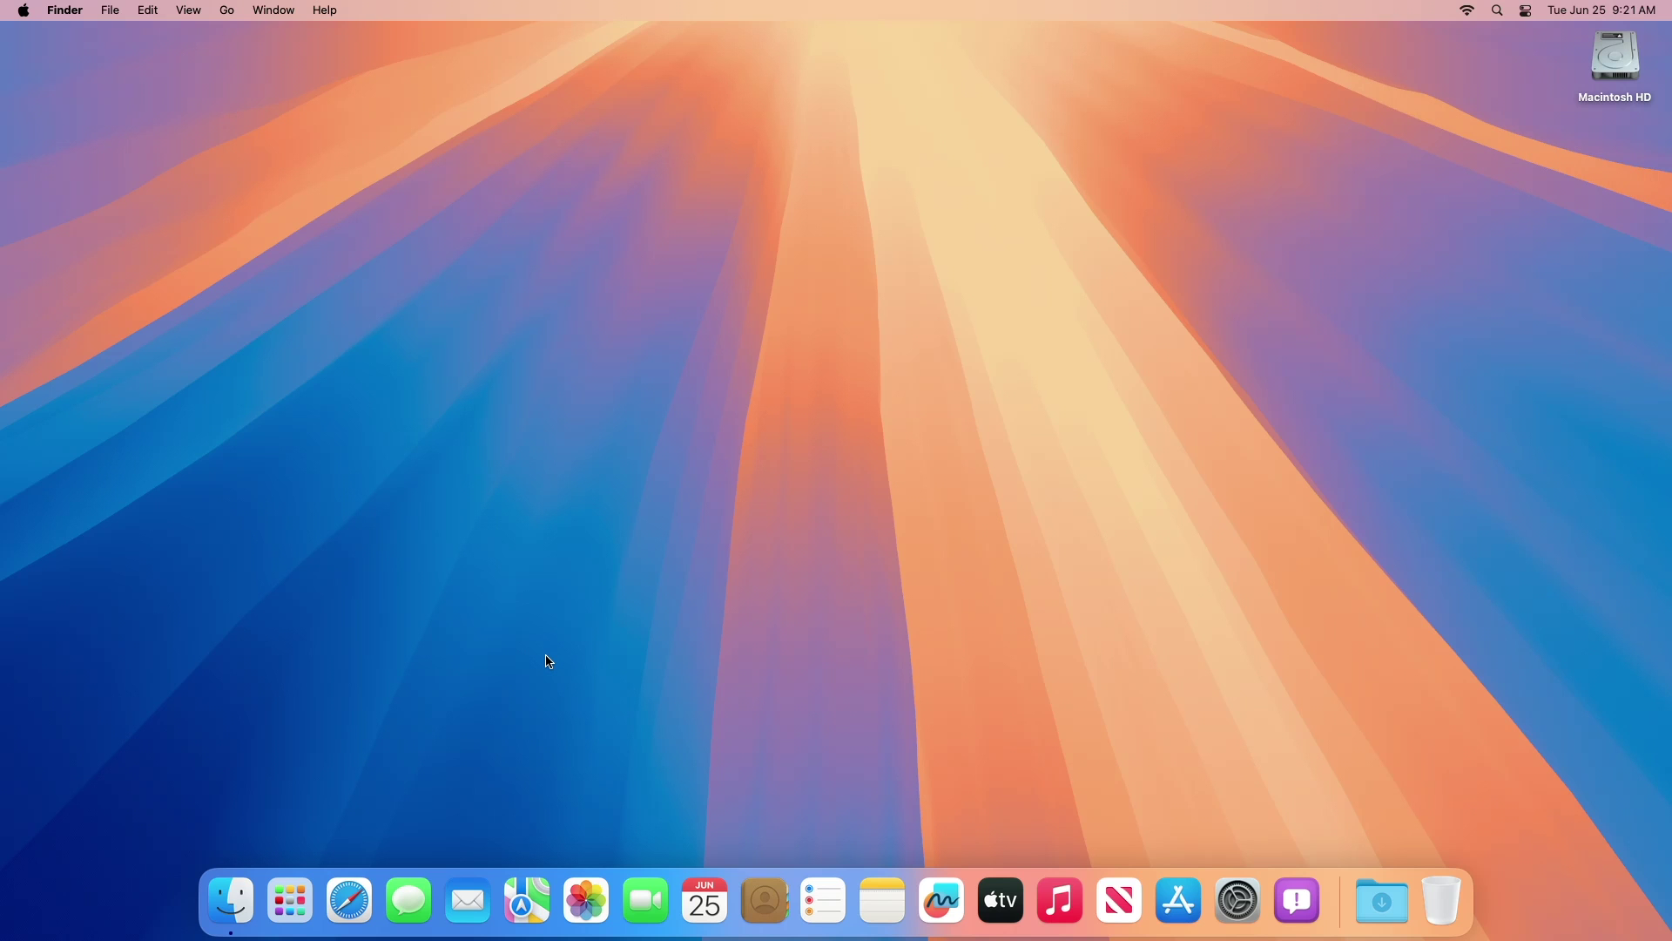
- Launch Photos, skip its What's New screen to the empty library, and quit it
{"action": "left_click", "coordinate": [586, 901]}
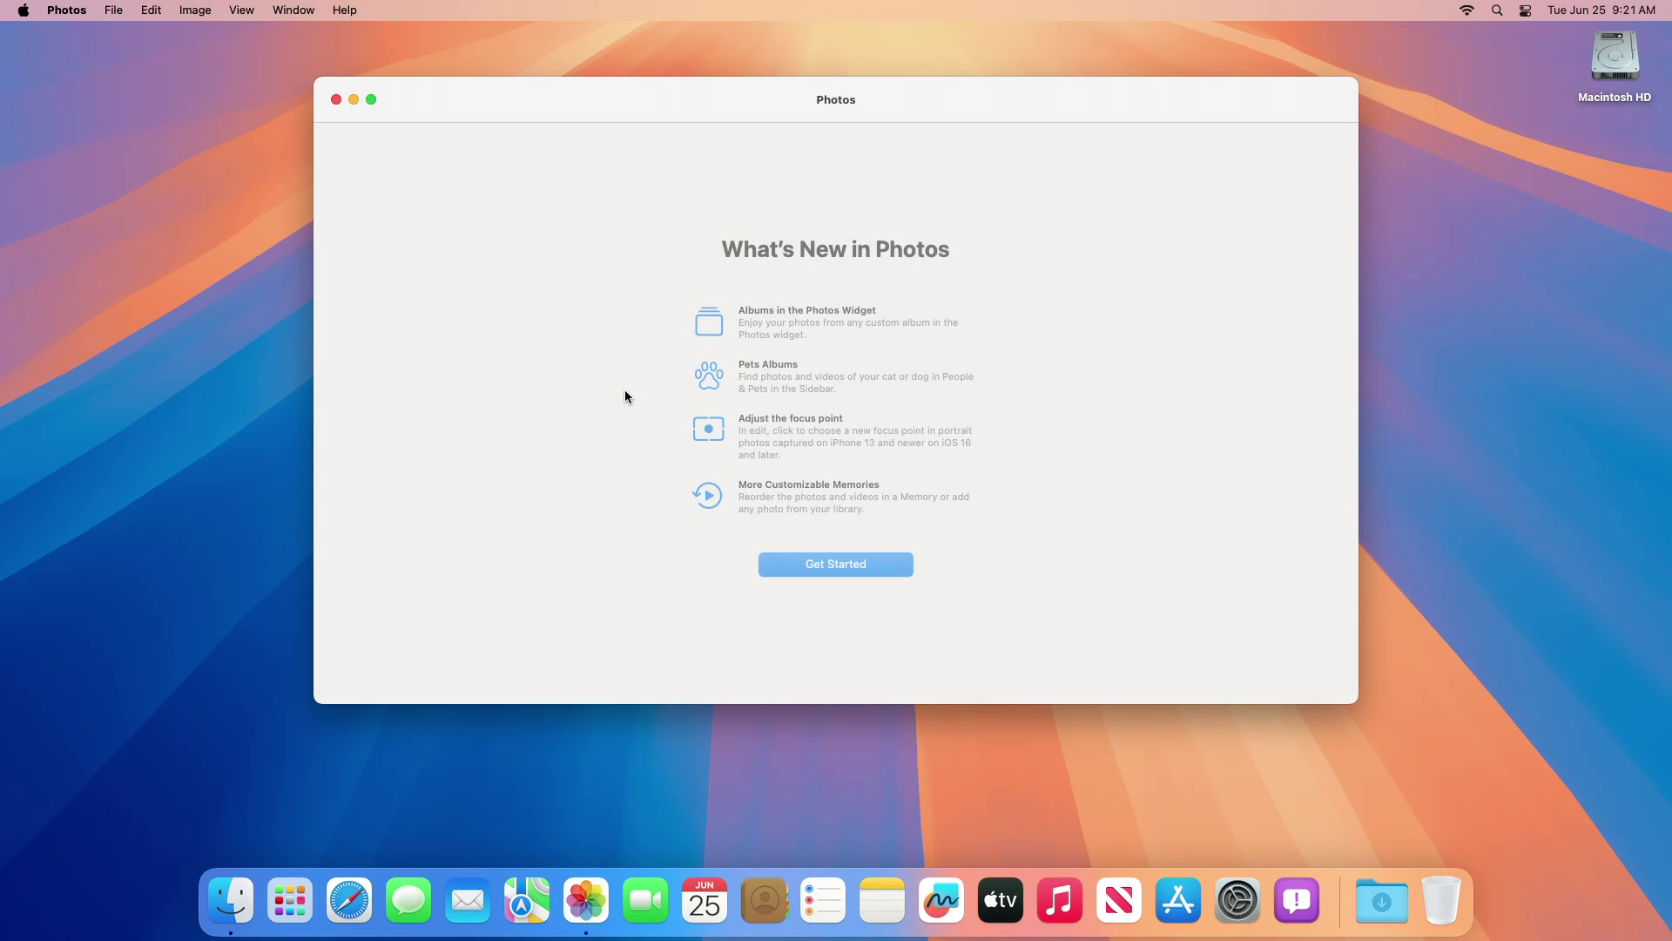
{"action": "left_click", "coordinate": [783, 568]}
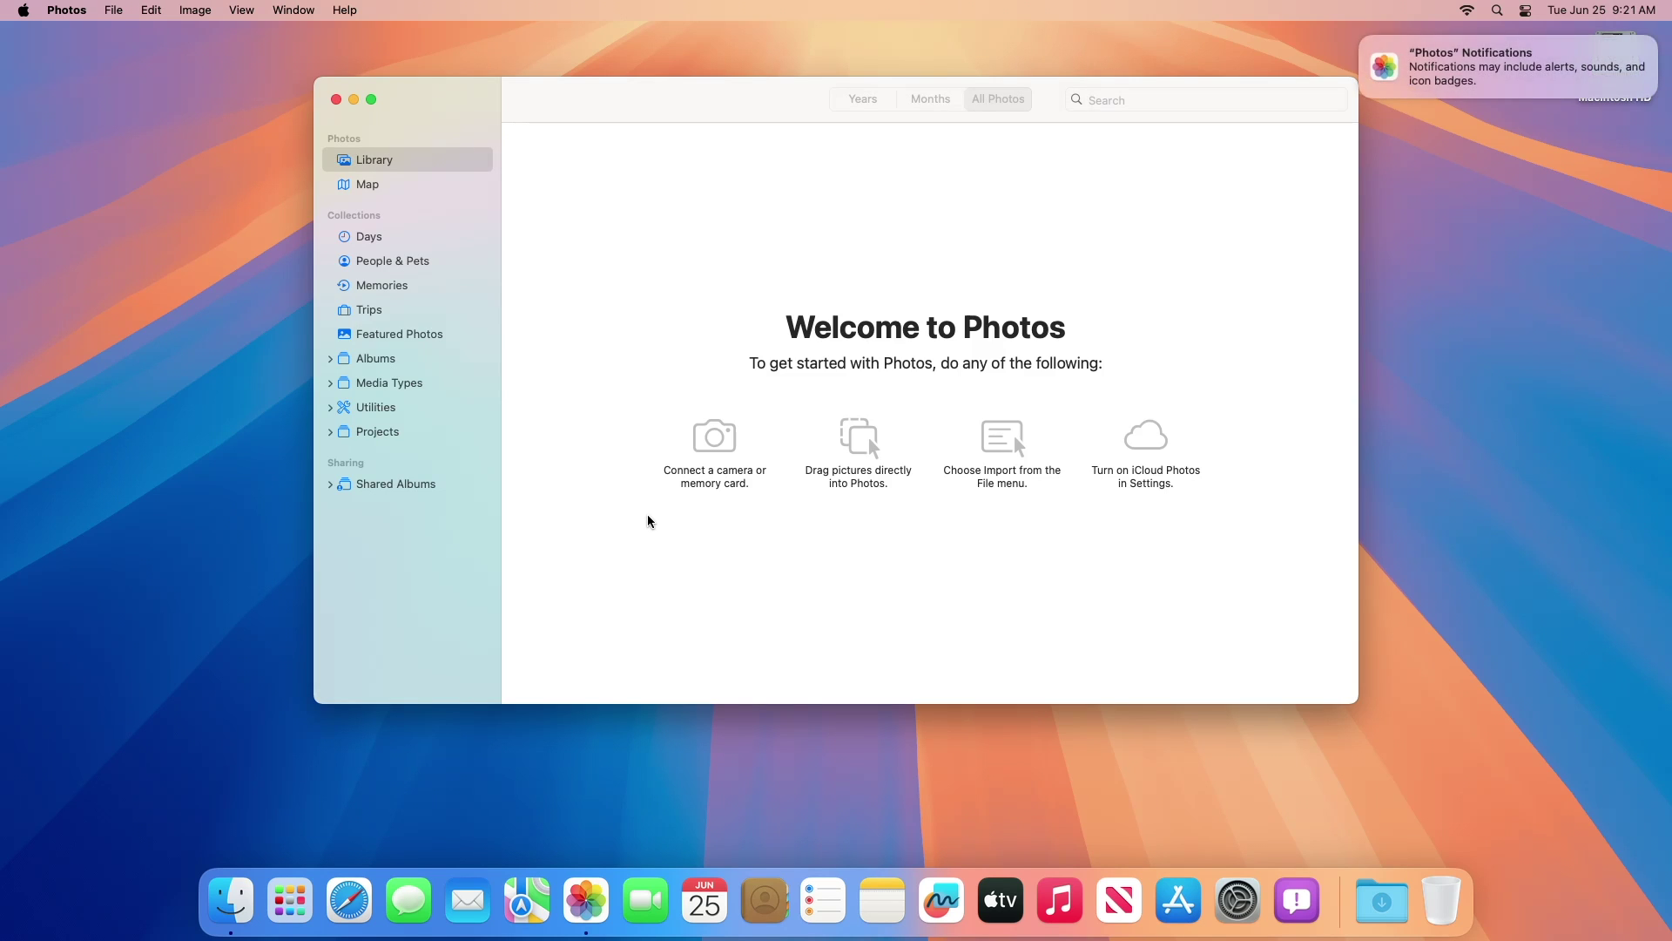
{"action": "key", "text": "super+q"}
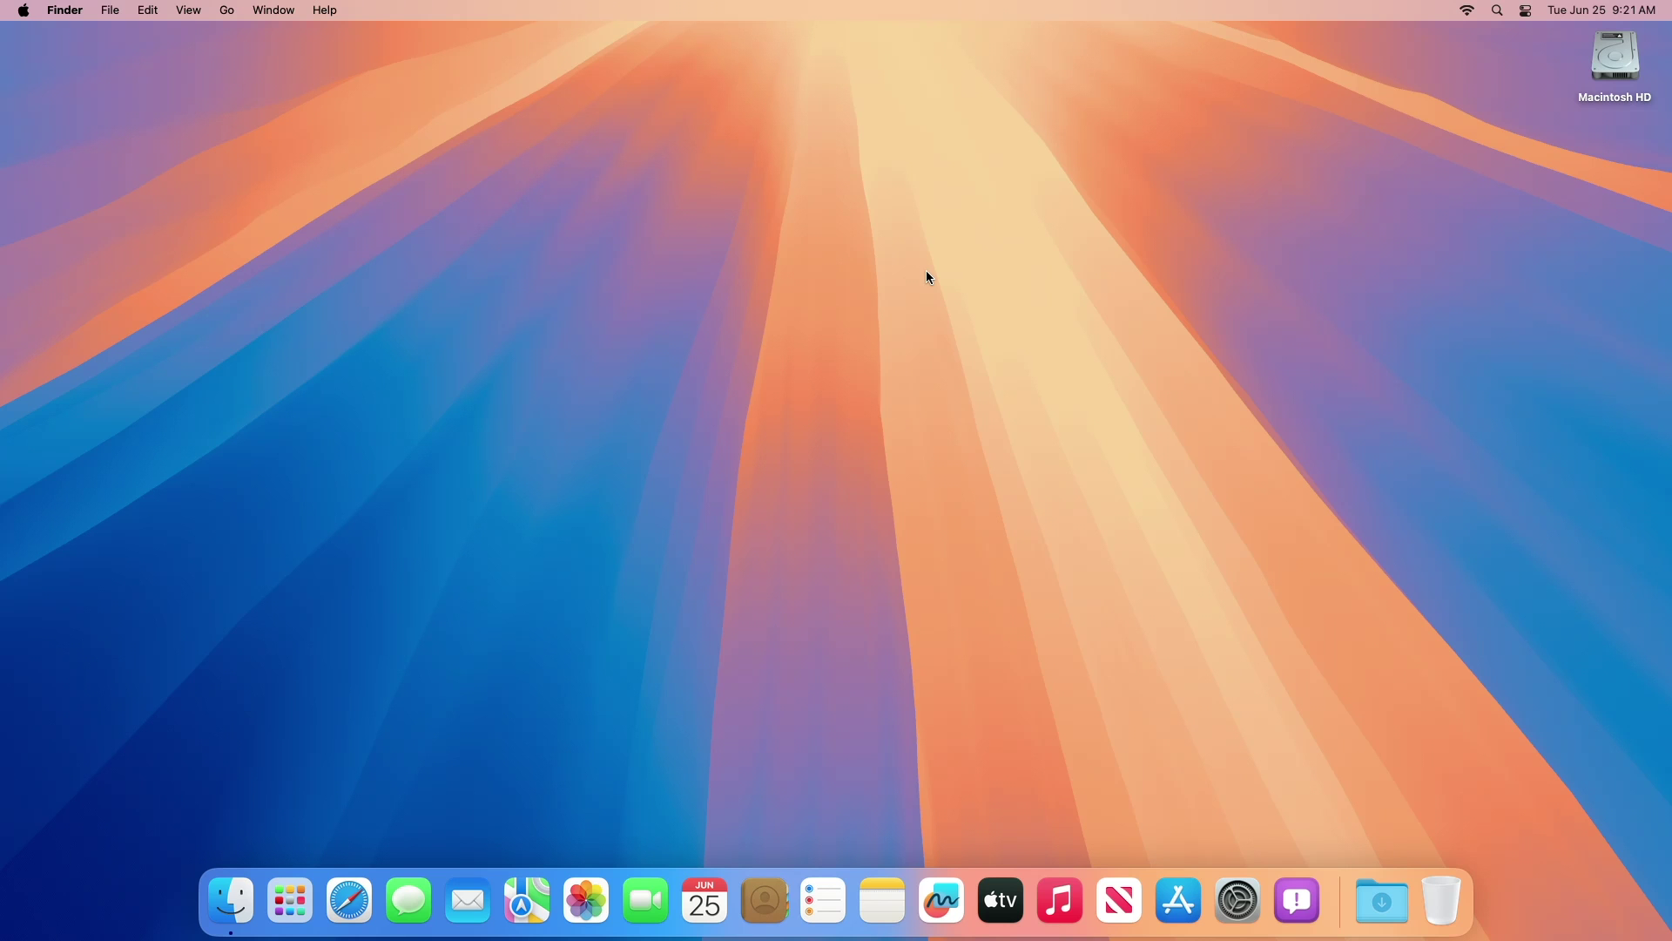
- Set the desktop wallpaper to macOS Beta, close System Settings, and search Spotlight for 'ter'
{"action": "right_click", "coordinate": [929, 273]}
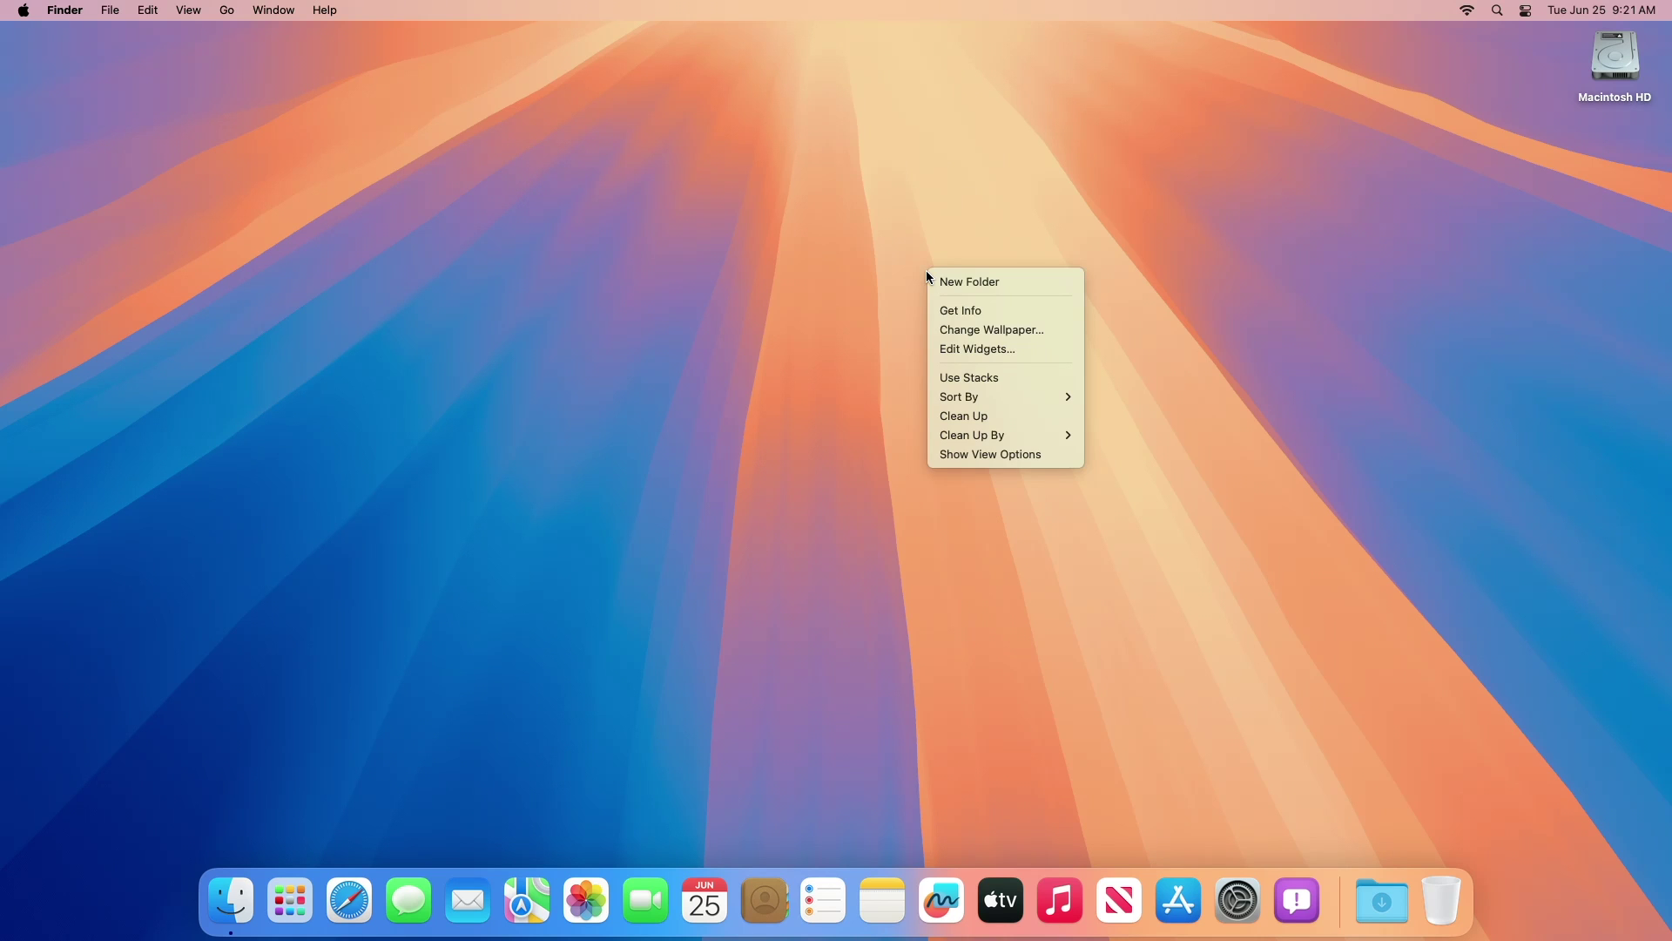
{"action": "left_click", "coordinate": [994, 331]}
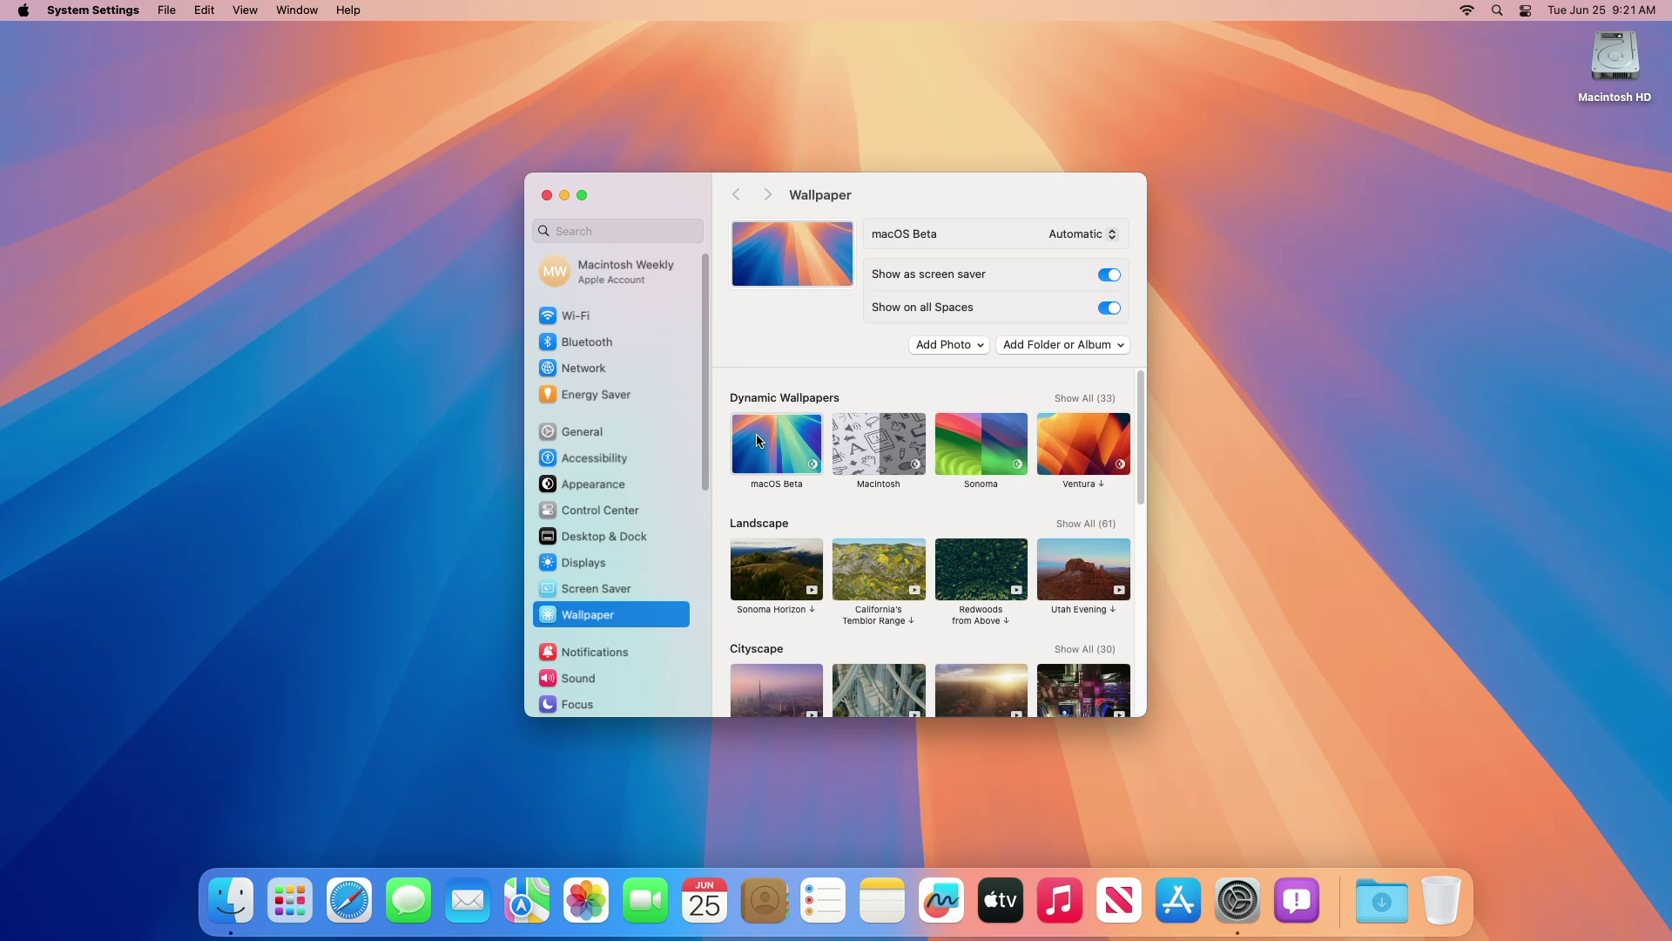
{"action": "left_click", "coordinate": [758, 440]}
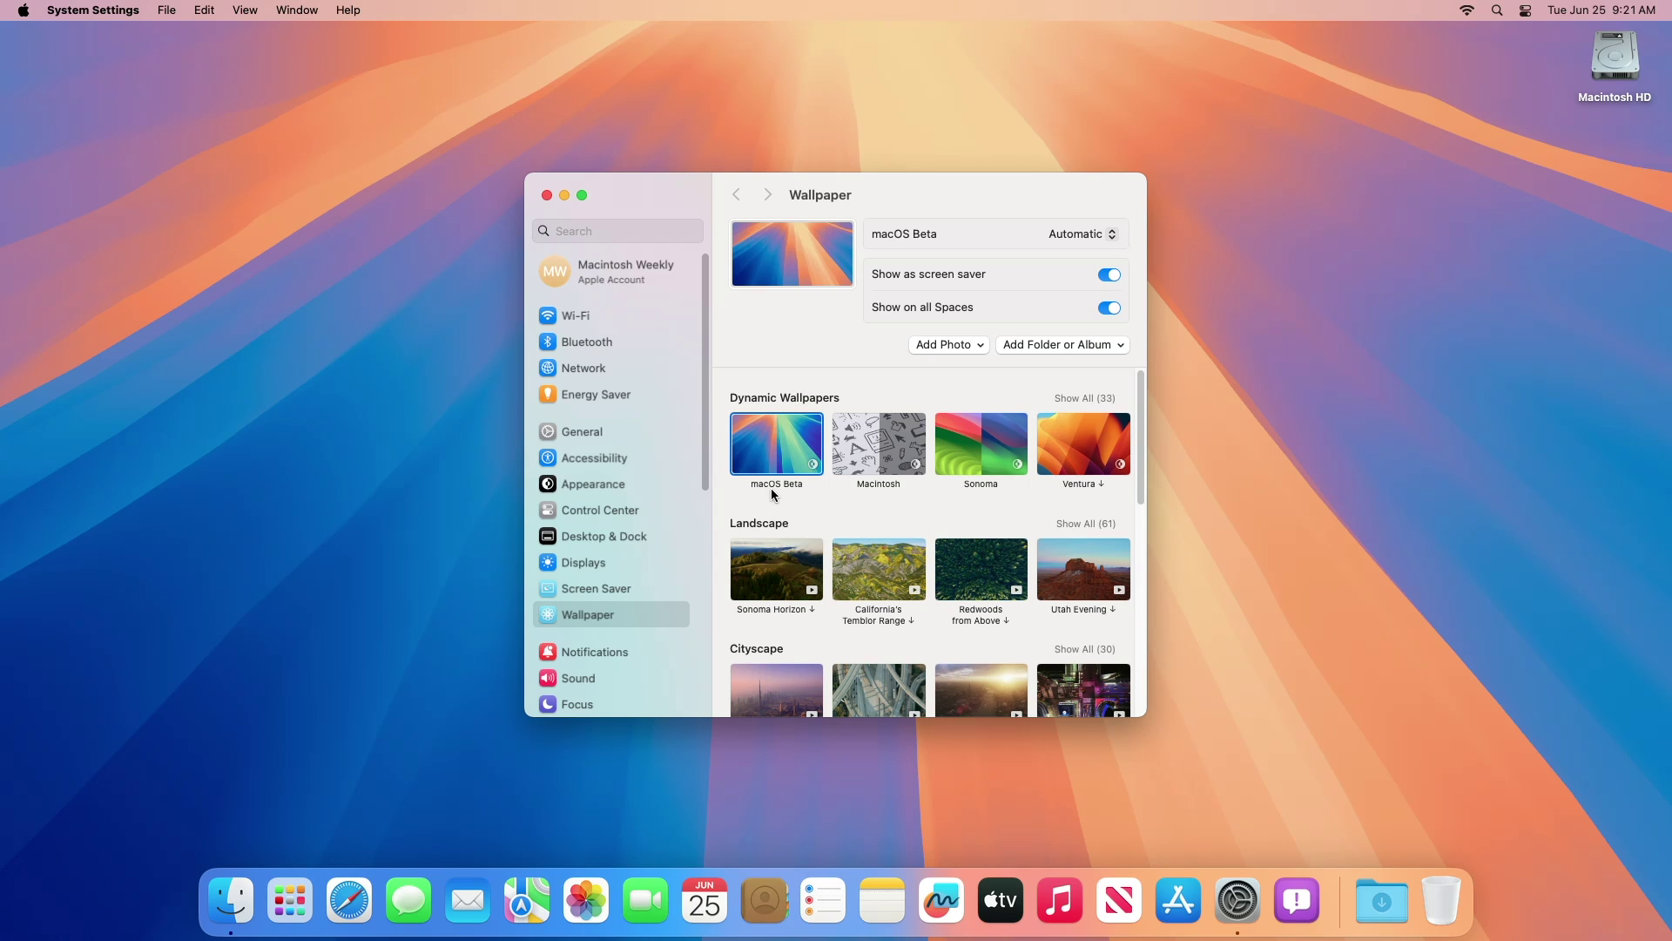
{"action": "key", "text": "super+q"}
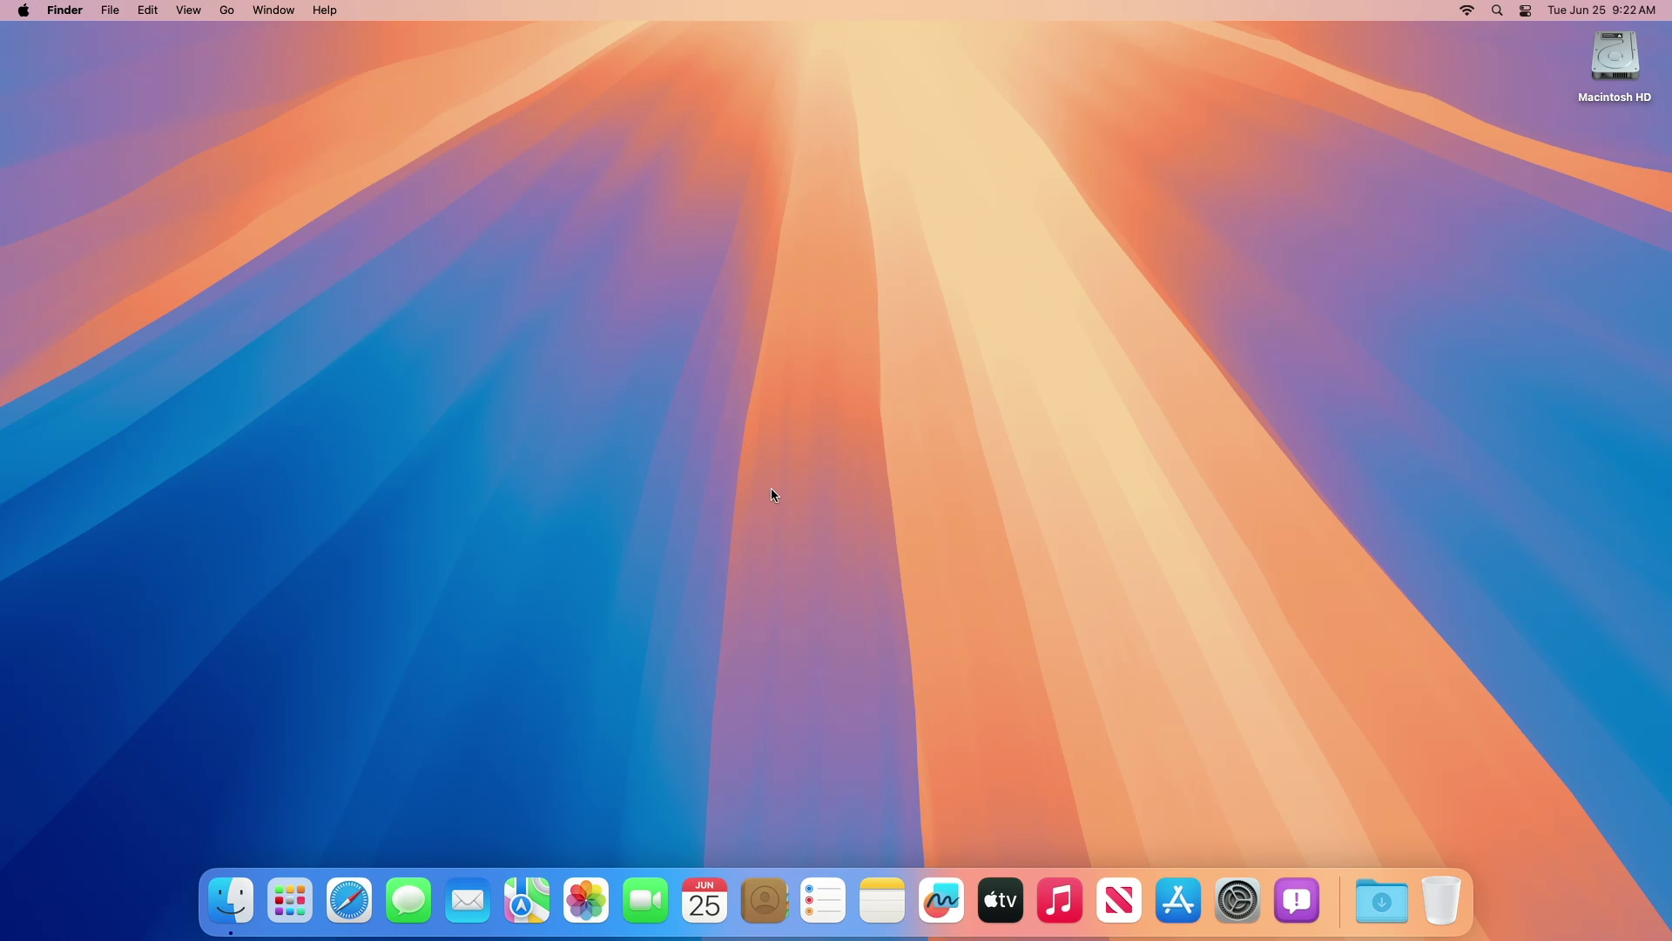
{"action": "key", "text": "super+space"}
{"action": "type", "text": "ter"}
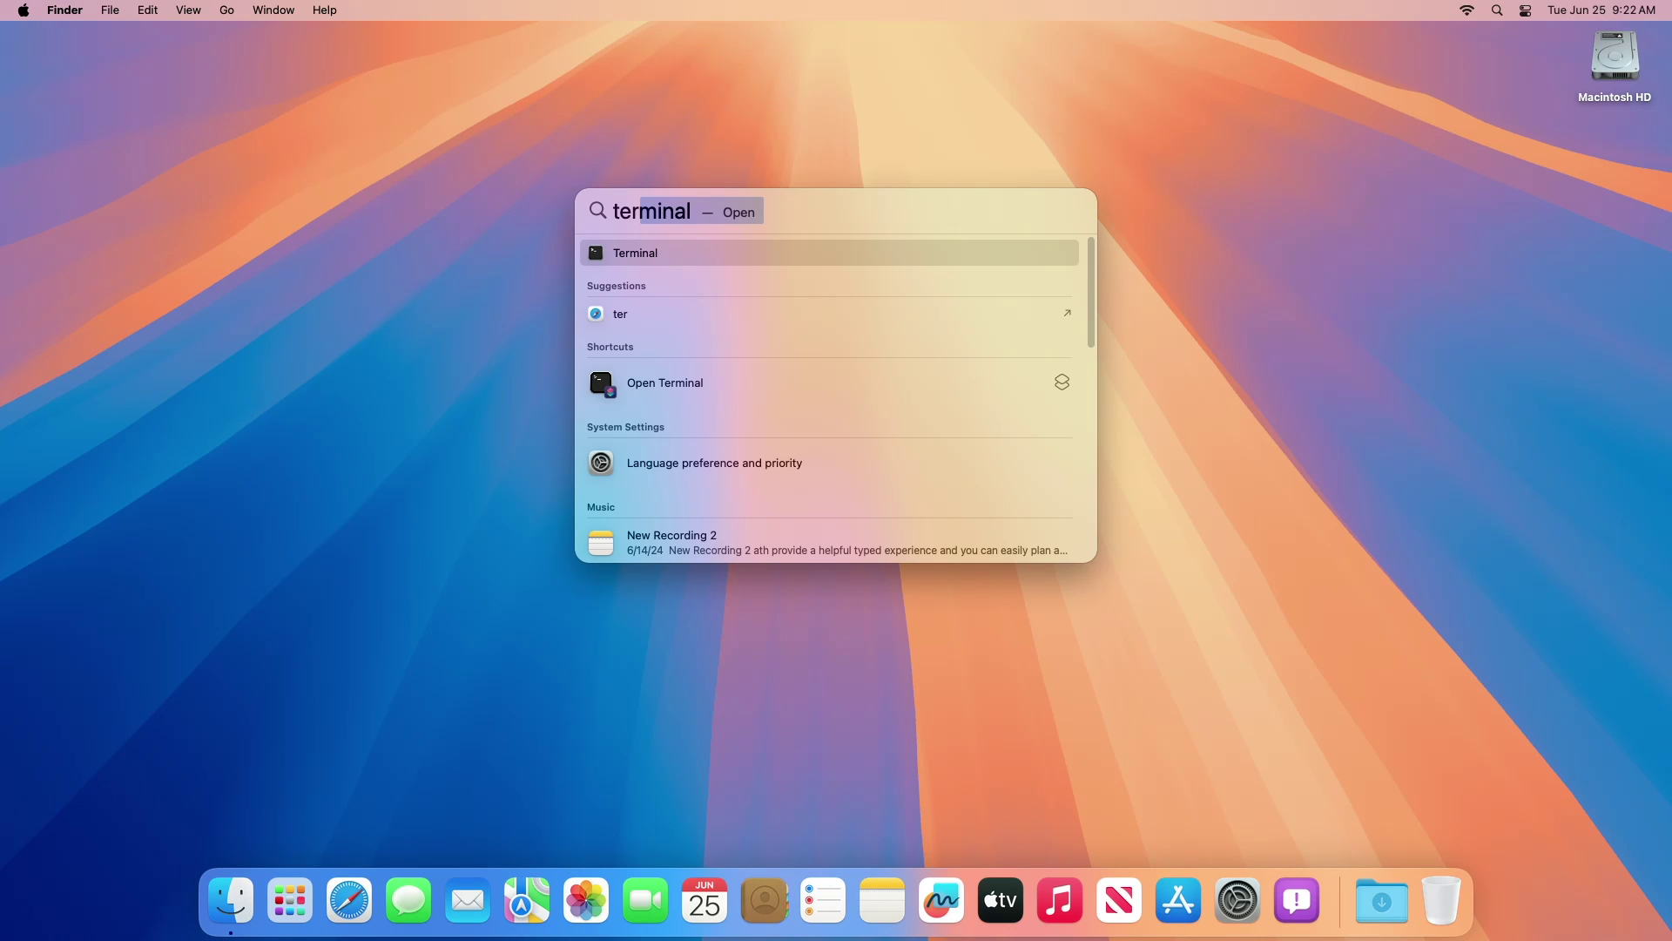
- Clear the 'ter' Spotlight query and dismiss the Spotlight panel
{"action": "key", "text": "Escape"}
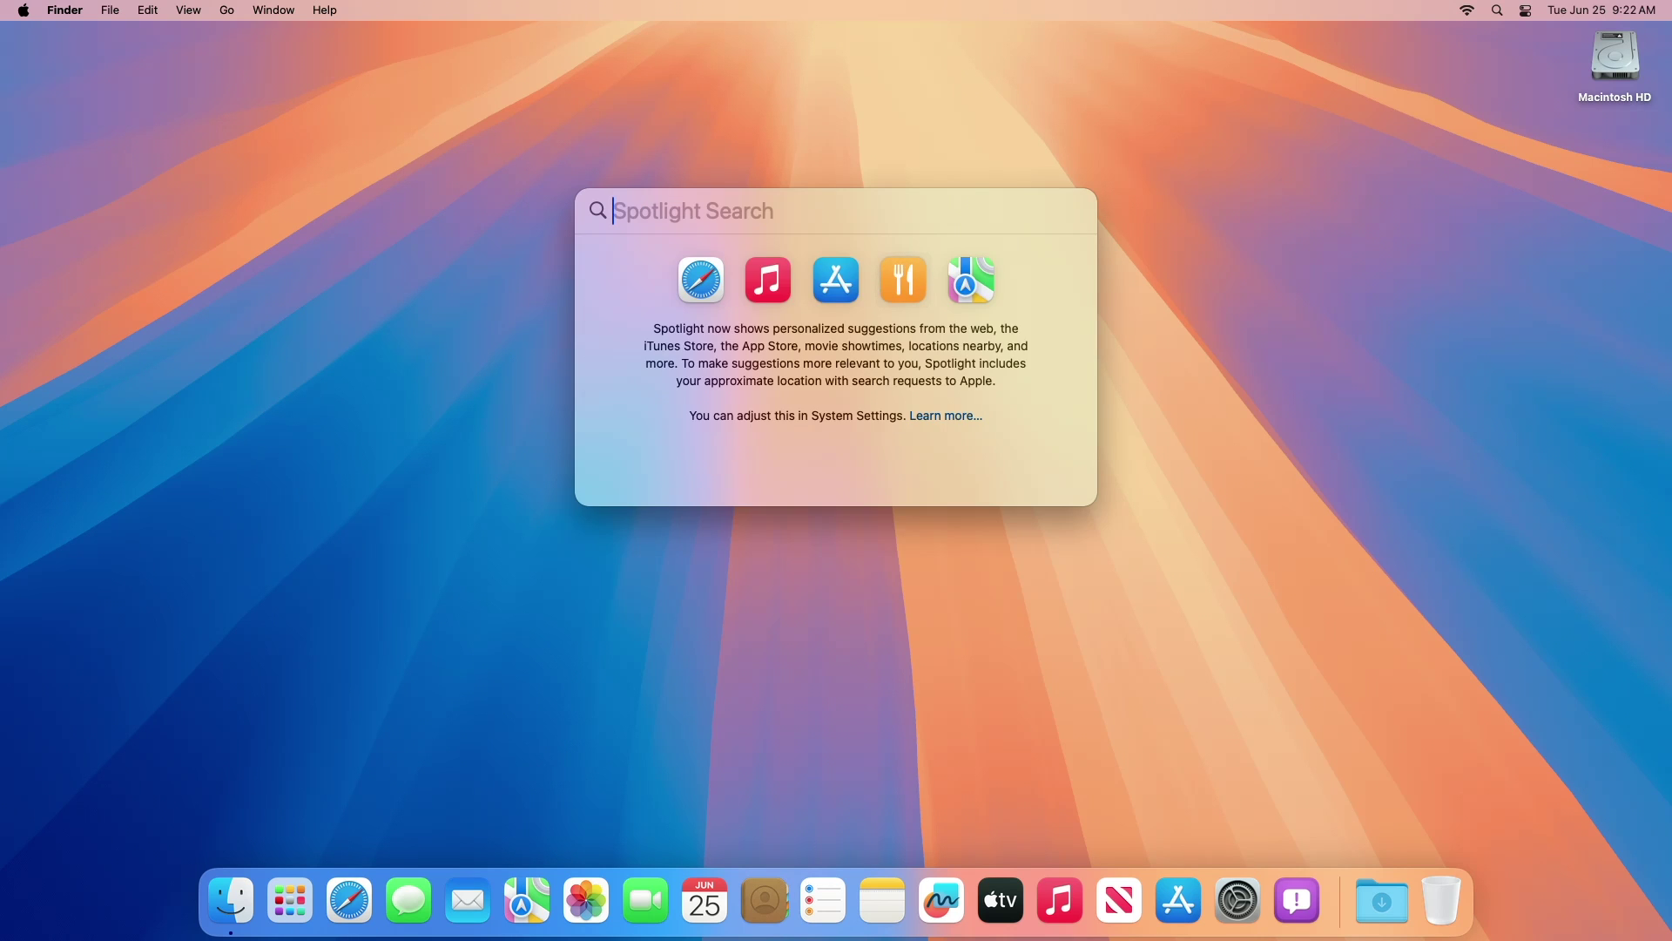
{"action": "key", "text": "Escape"}
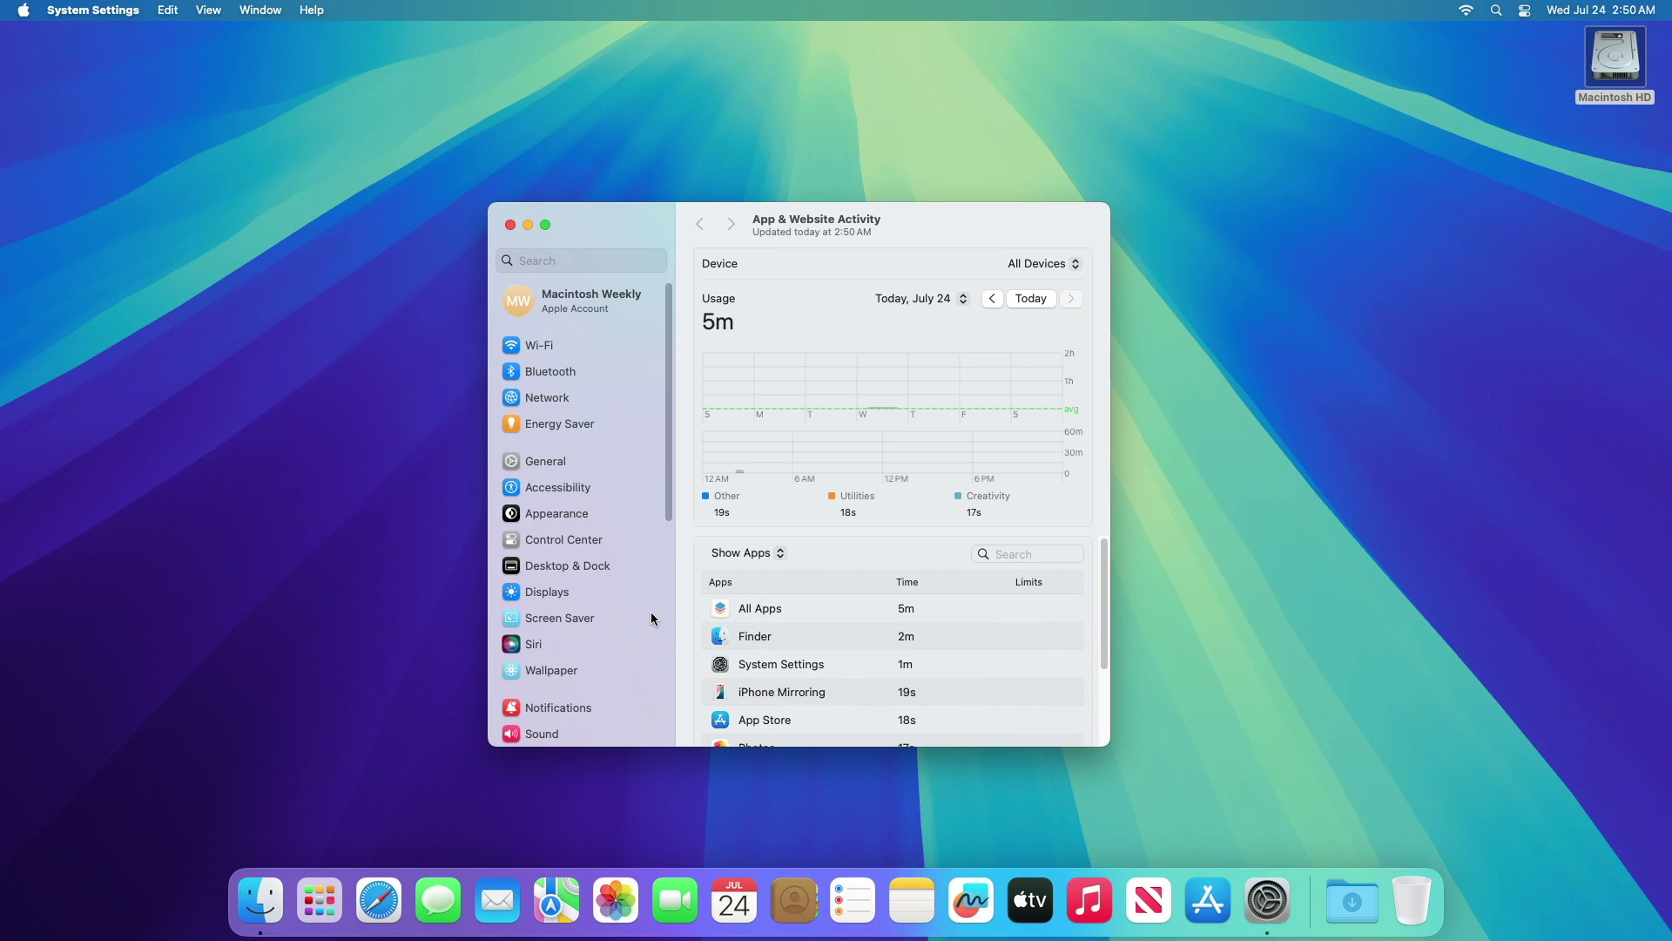
- Close the App & Website Activity settings window with Cmd+W
{"action": "key", "text": "super+w"}
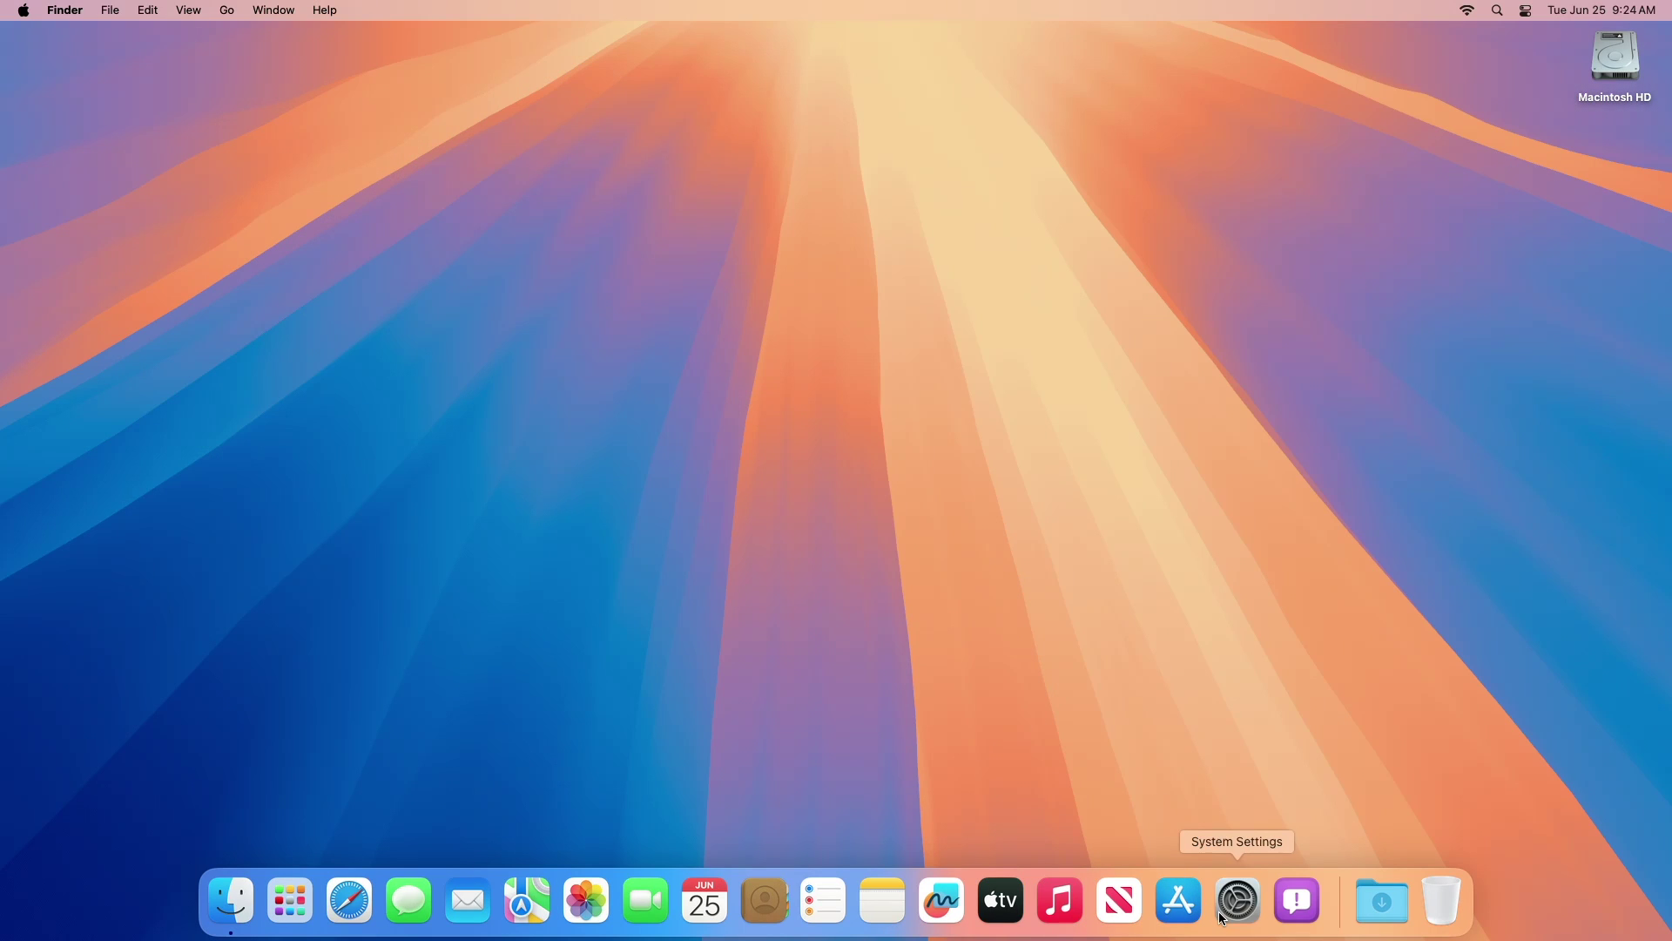
- Open the Privacy & Security settings page and scroll to its FileVault and Lockdown Mode section
{"action": "left_click", "coordinate": [1237, 900]}
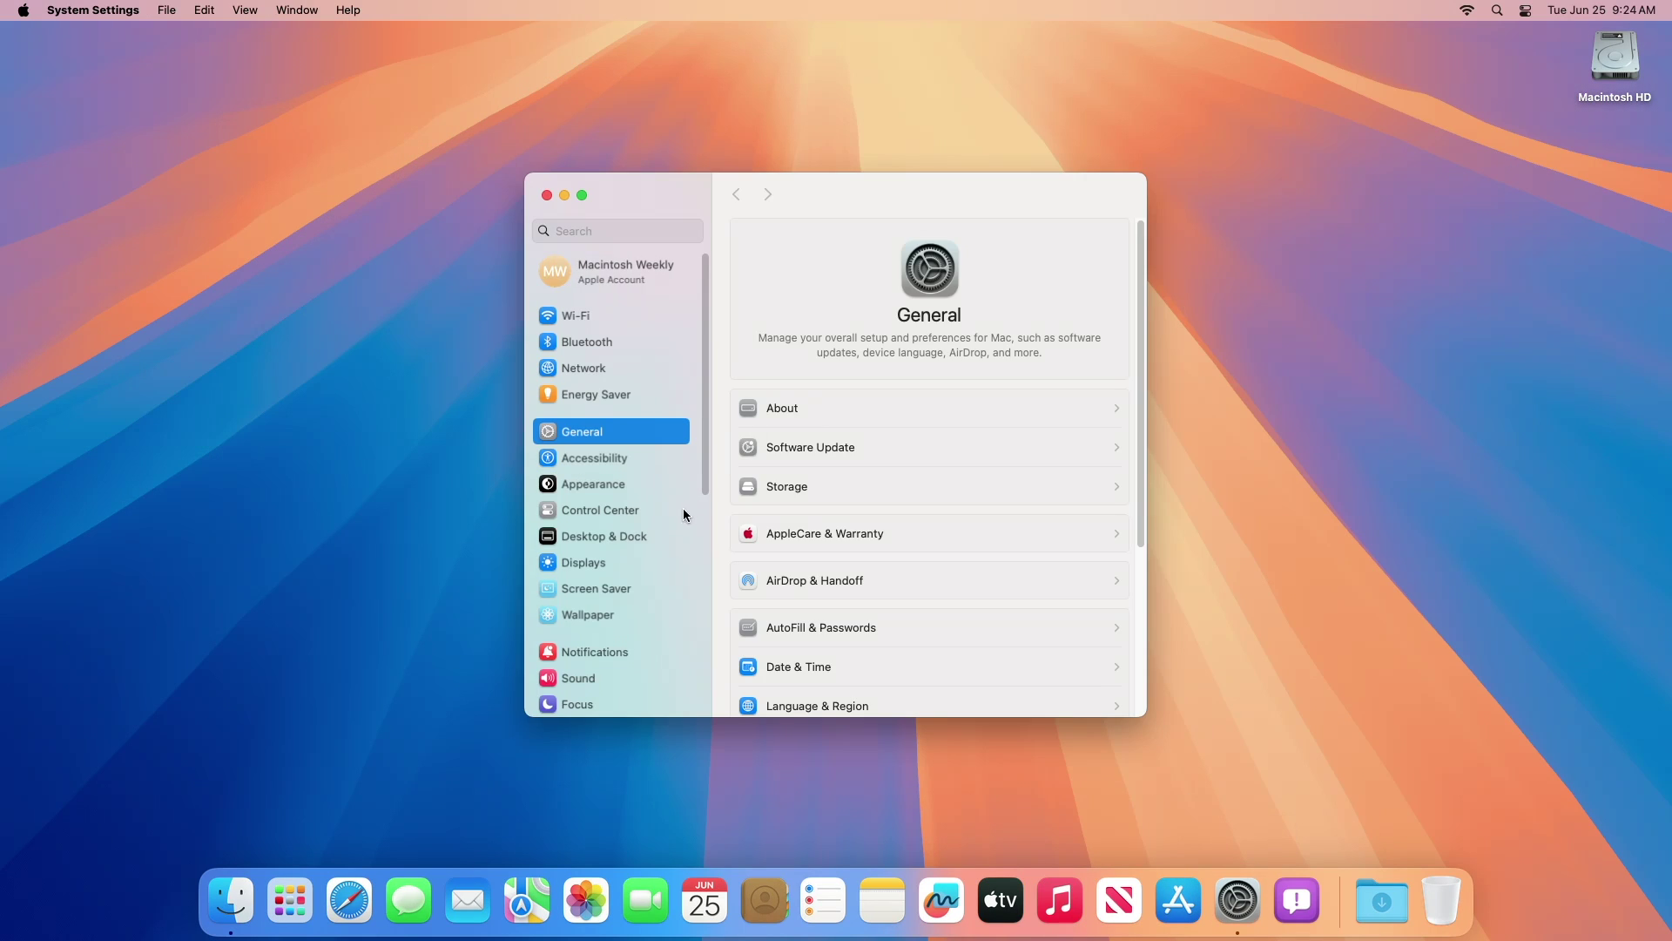
{"action": "scroll", "coordinate": [643, 599], "scroll_direction": "down", "scroll_amount": 5}
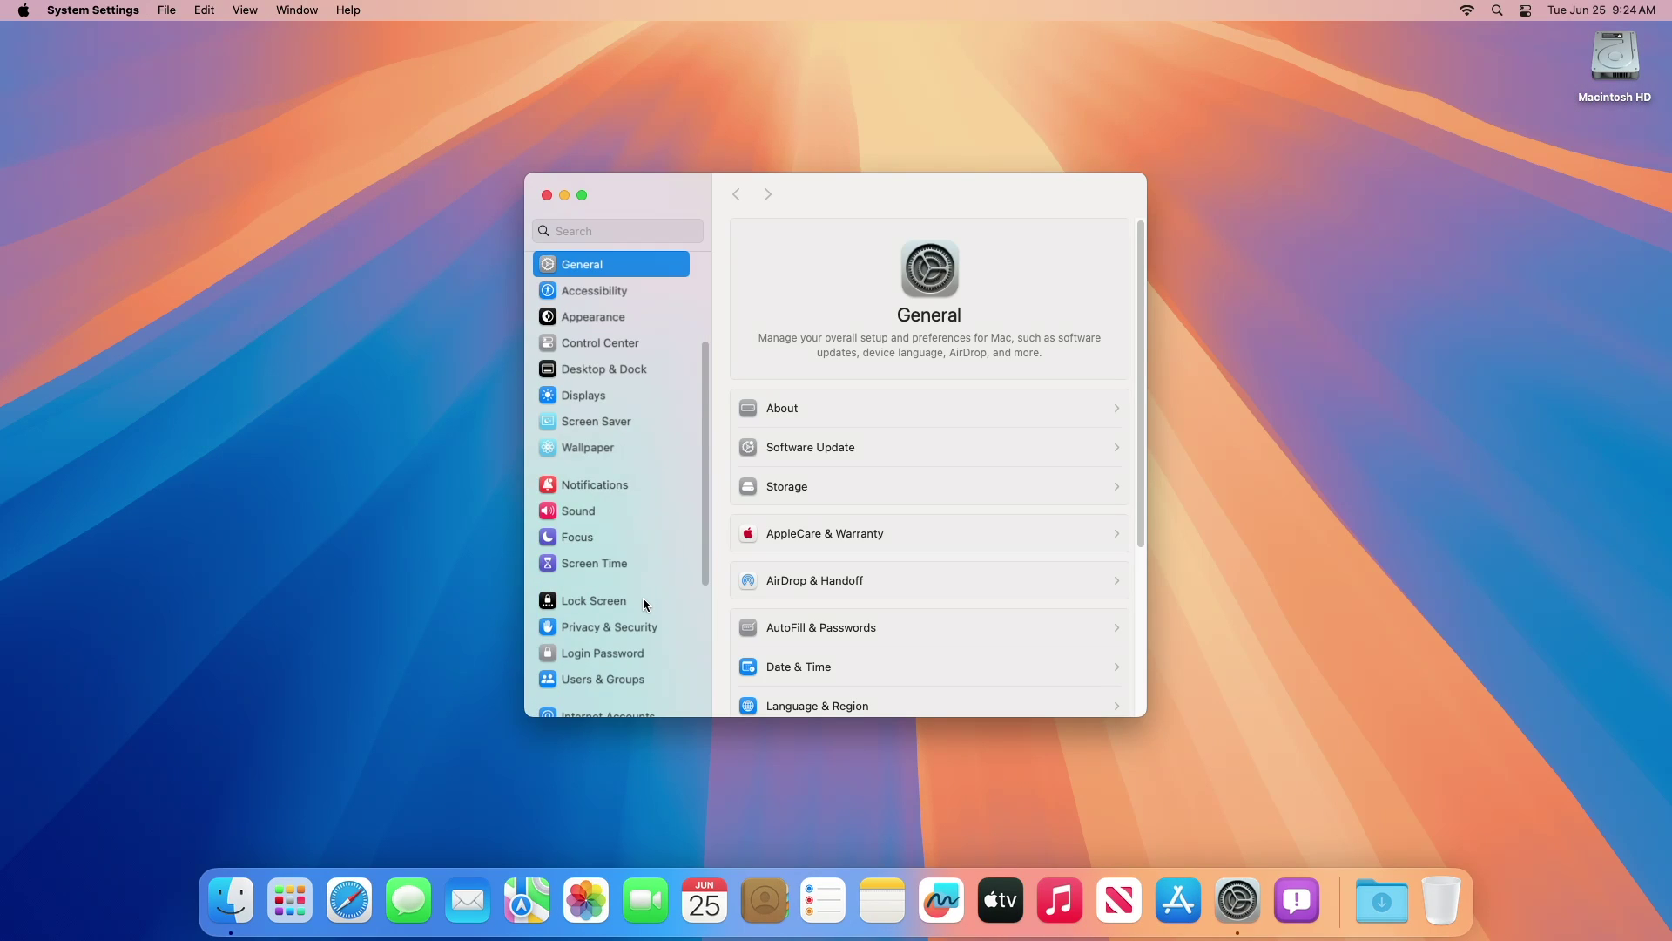
{"action": "left_click", "coordinate": [645, 600]}
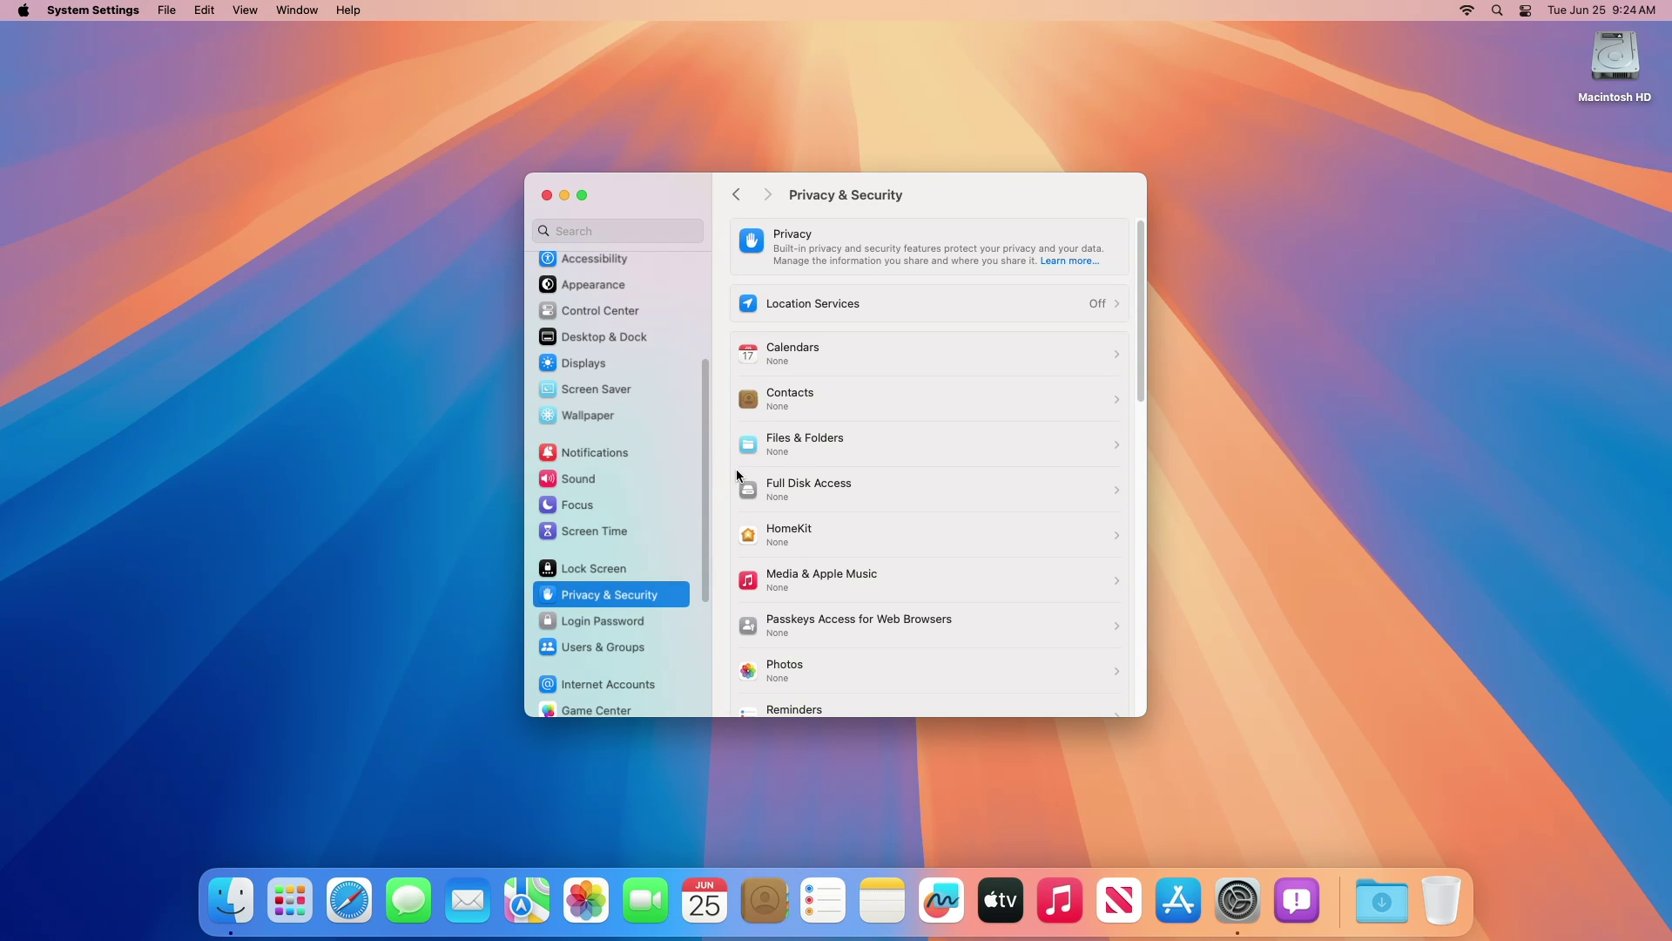
{"action": "scroll", "coordinate": [736, 474], "scroll_direction": "down", "scroll_amount": 5}
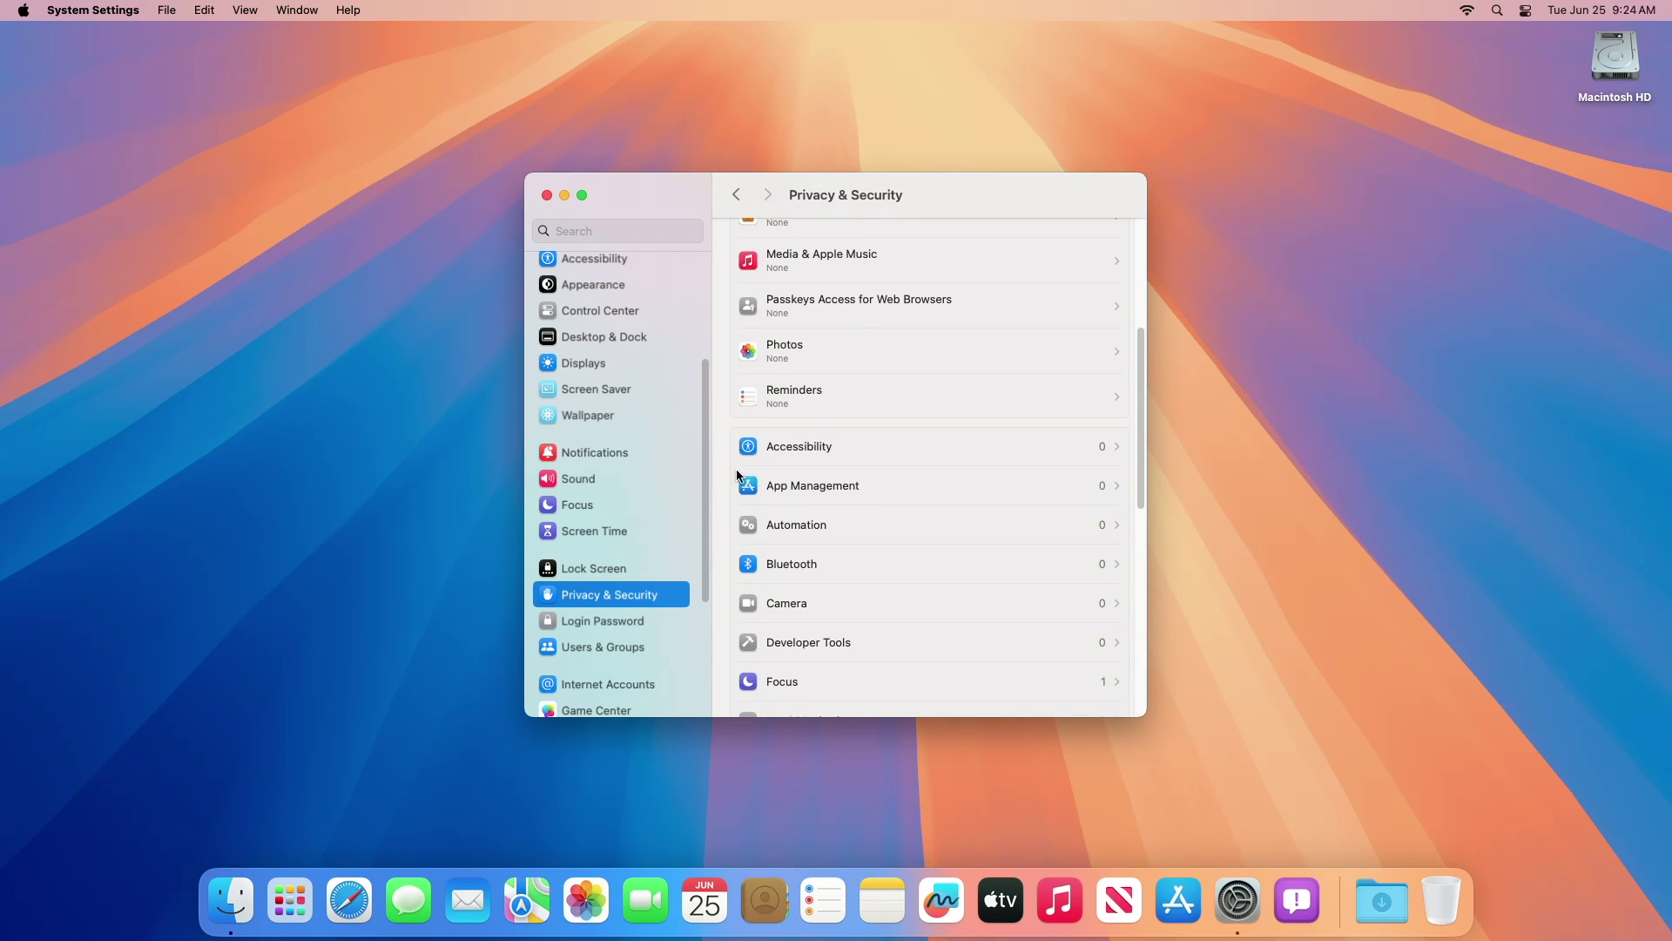
{"action": "scroll", "coordinate": [737, 475], "scroll_direction": "down", "scroll_amount": 10}
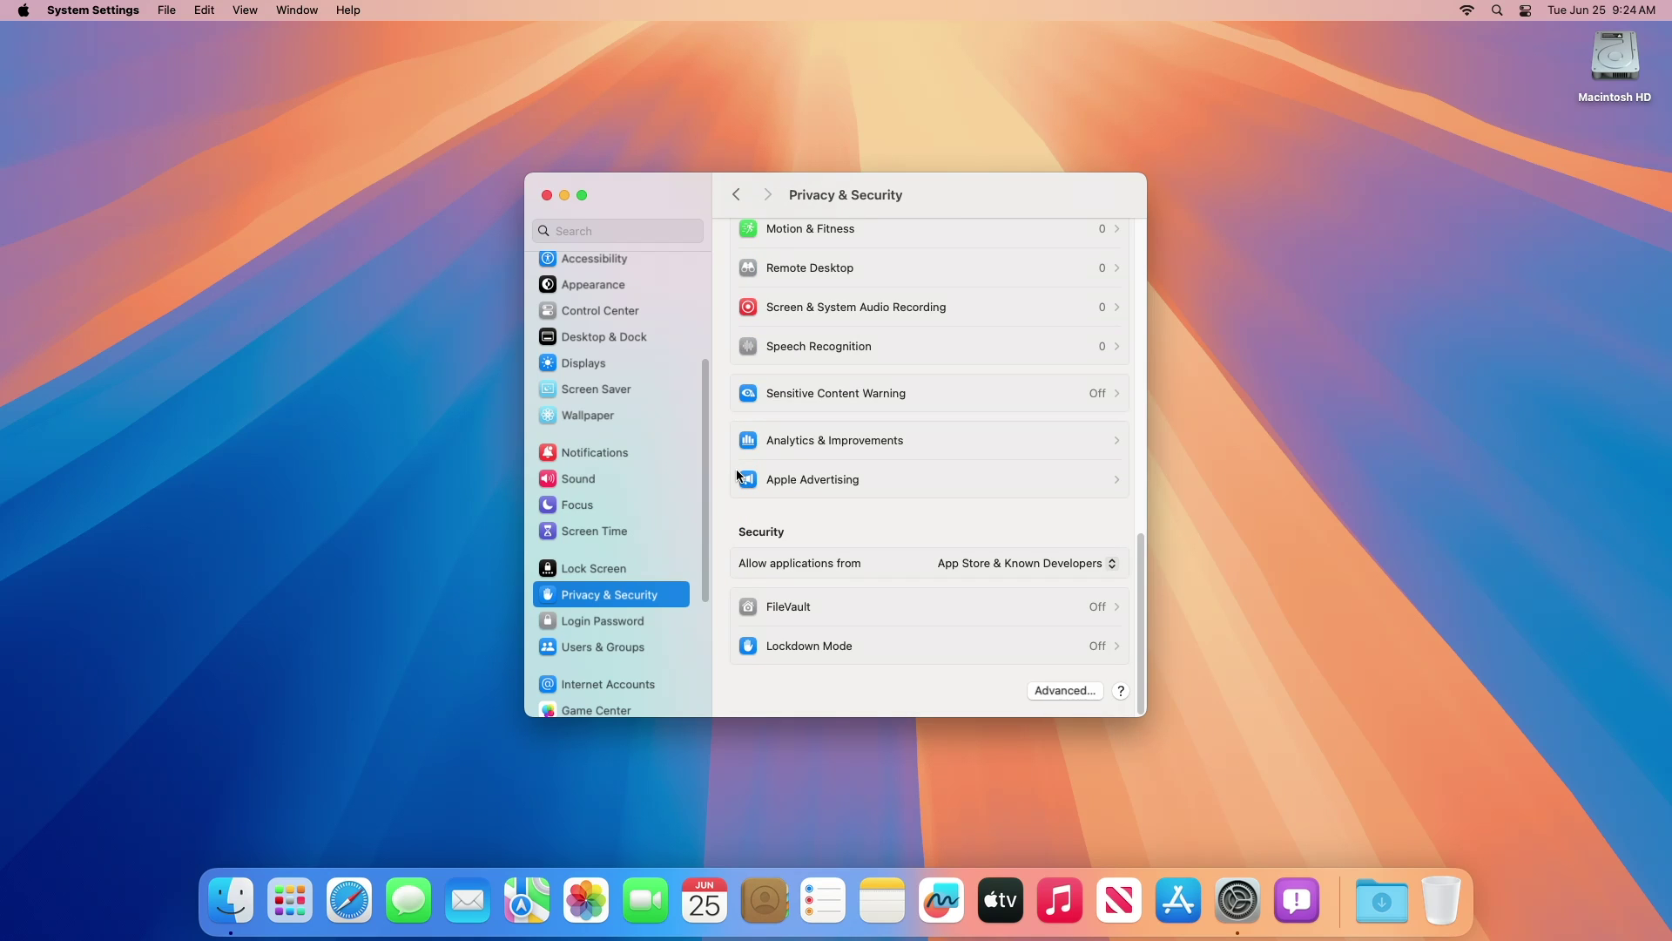
{"action": "scroll", "coordinate": [736, 477], "scroll_direction": "up", "scroll_amount": 3}
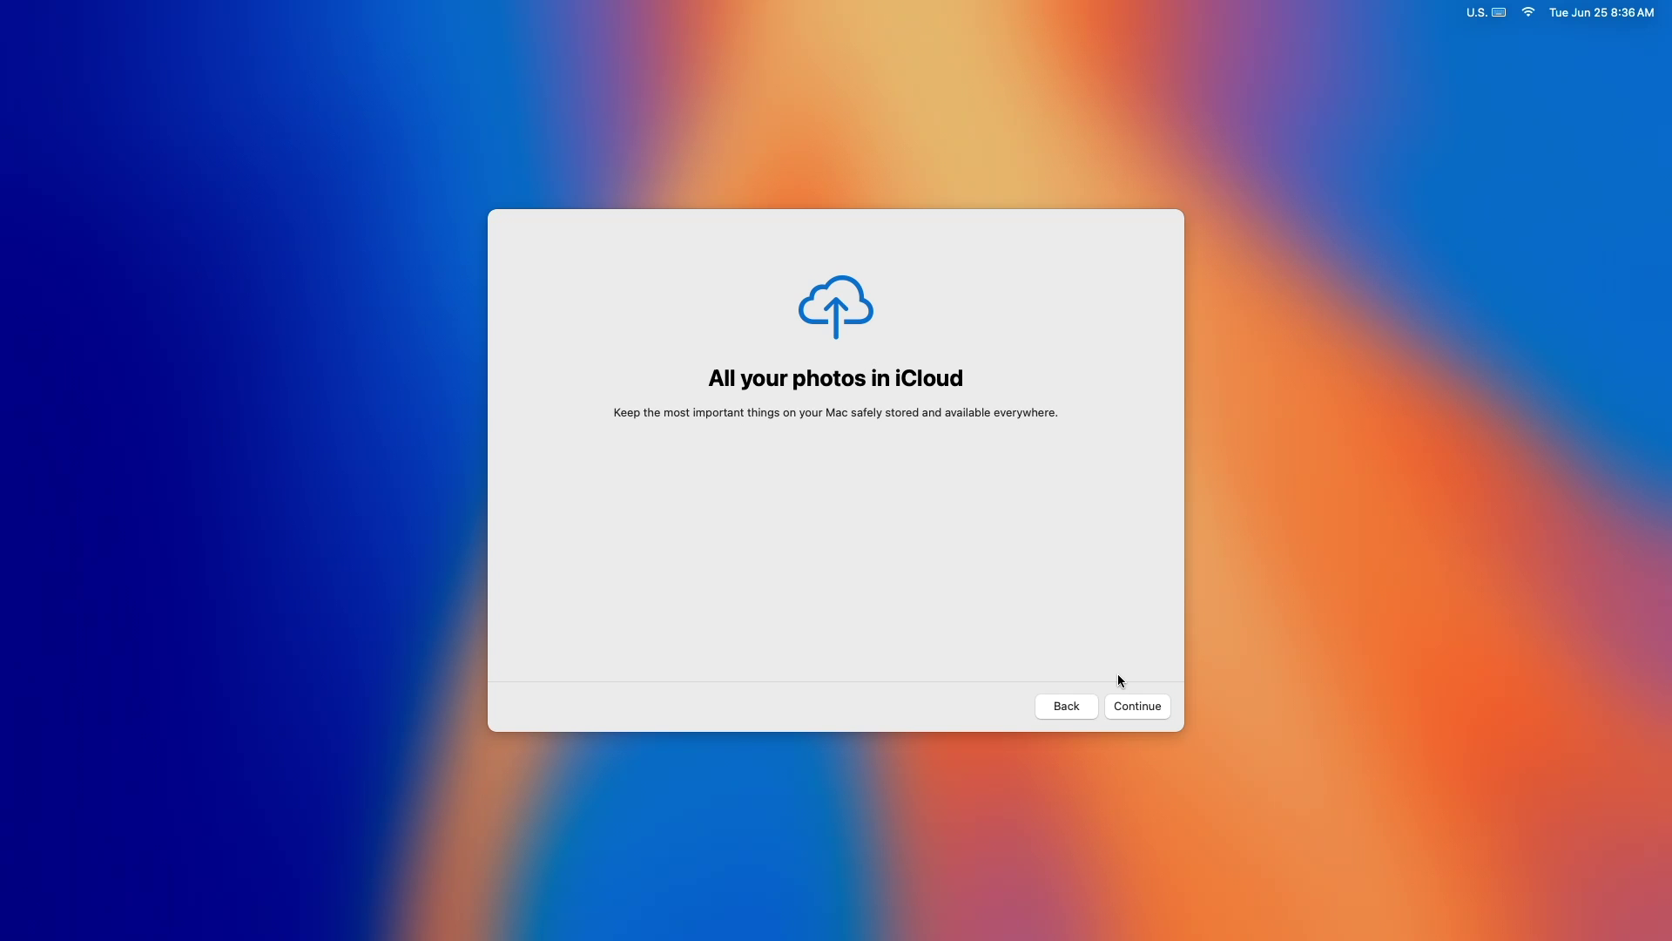
- Continue past the iCloud photos and FileVault Disk Encryption setup screens
{"action": "left_click", "coordinate": [1124, 704]}
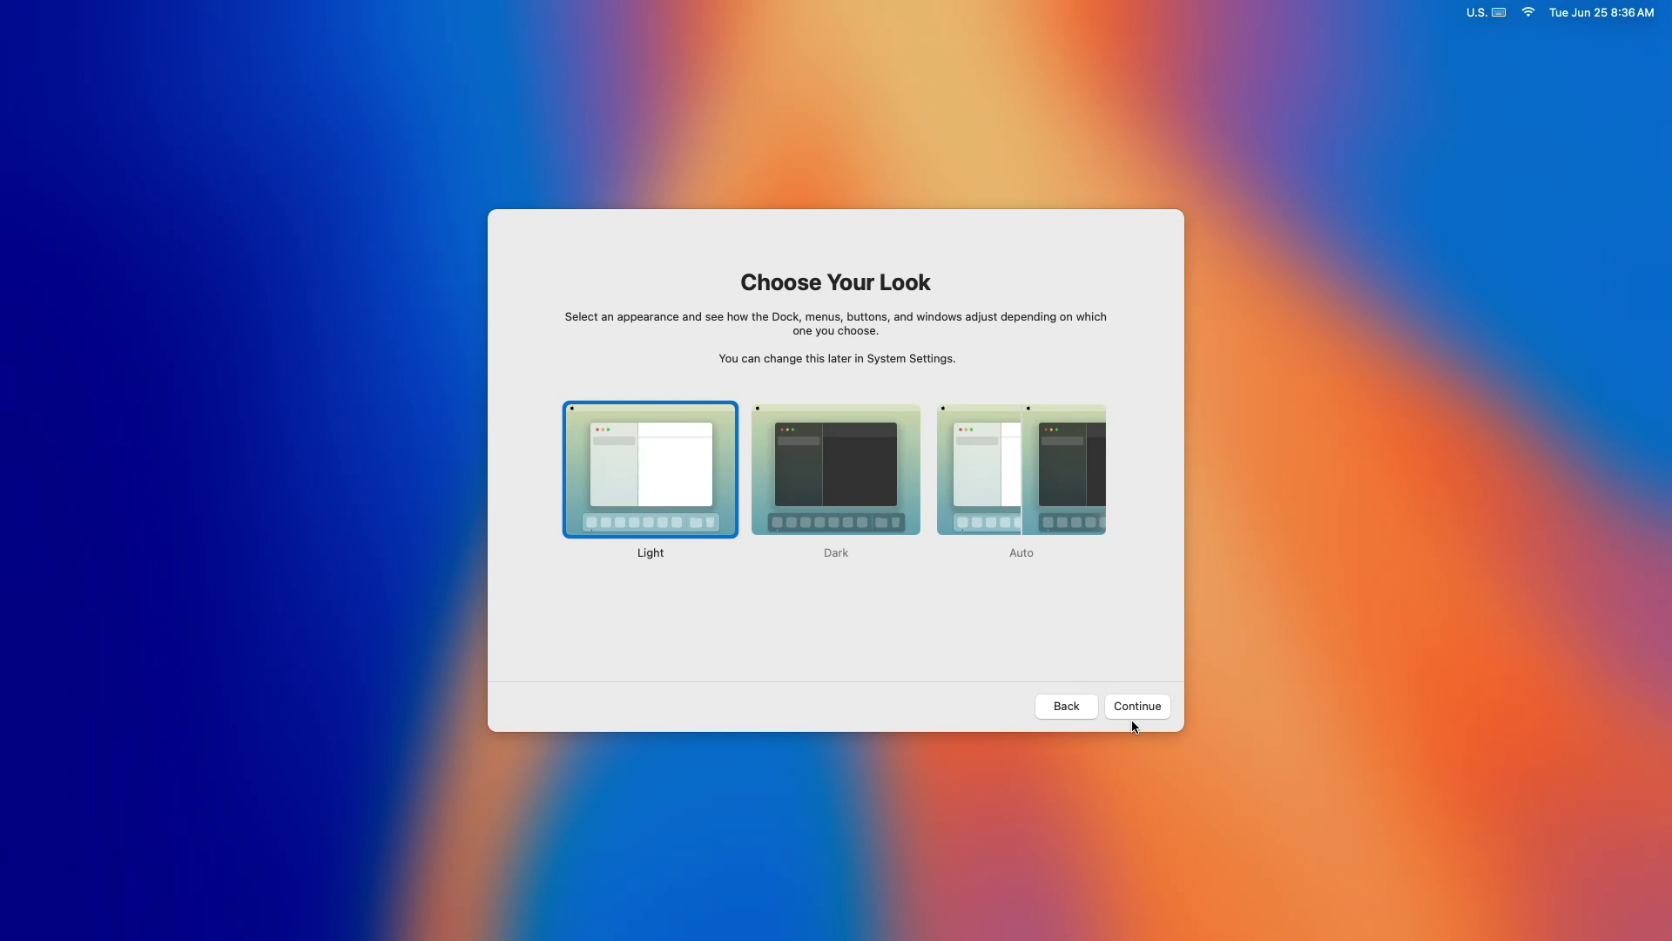
{"action": "left_click", "coordinate": [1132, 712]}
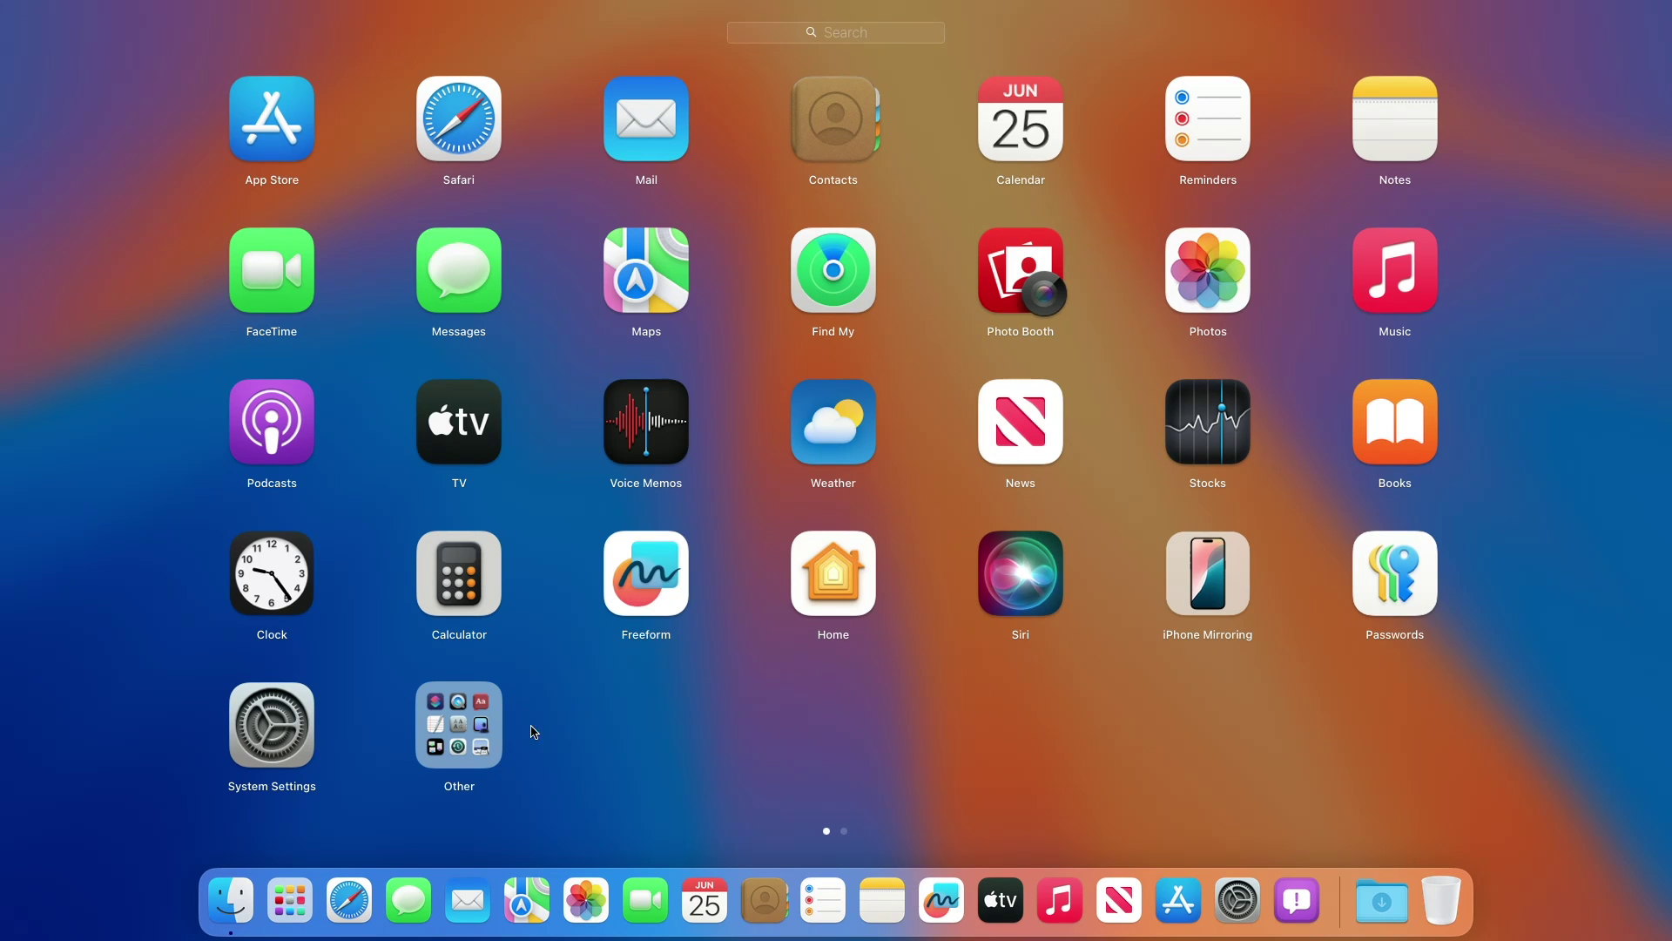
- Open Launchpad's Other folder and launch the Shortcuts app
{"action": "left_click", "coordinate": [489, 732]}
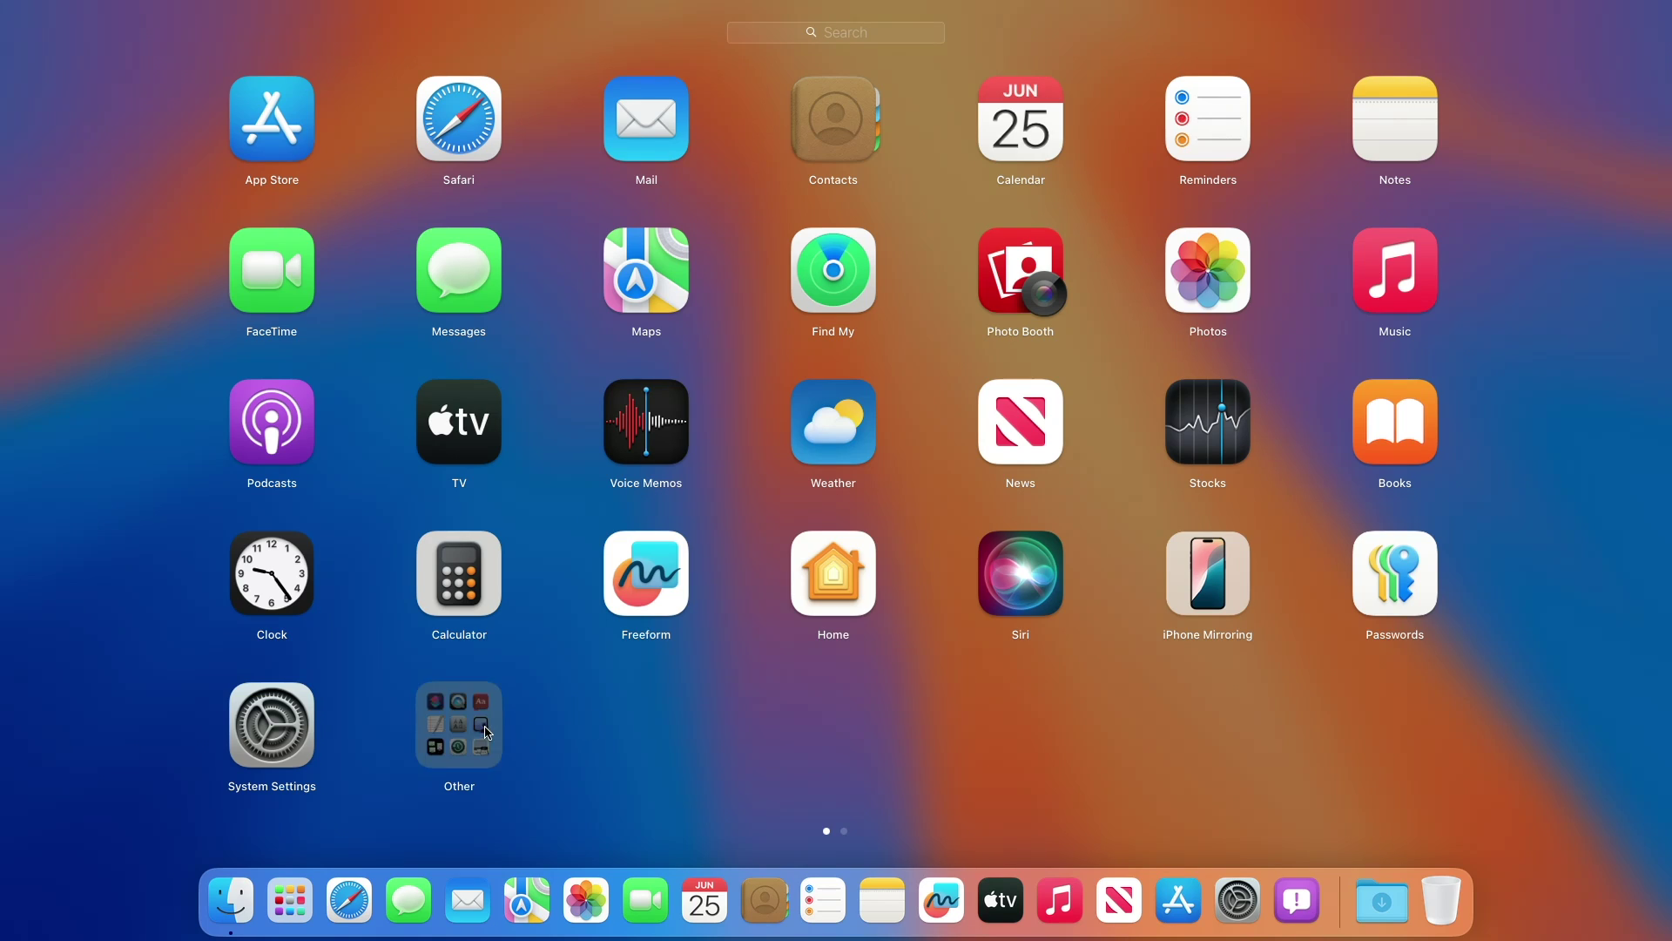
{"action": "left_click", "coordinate": [261, 157]}
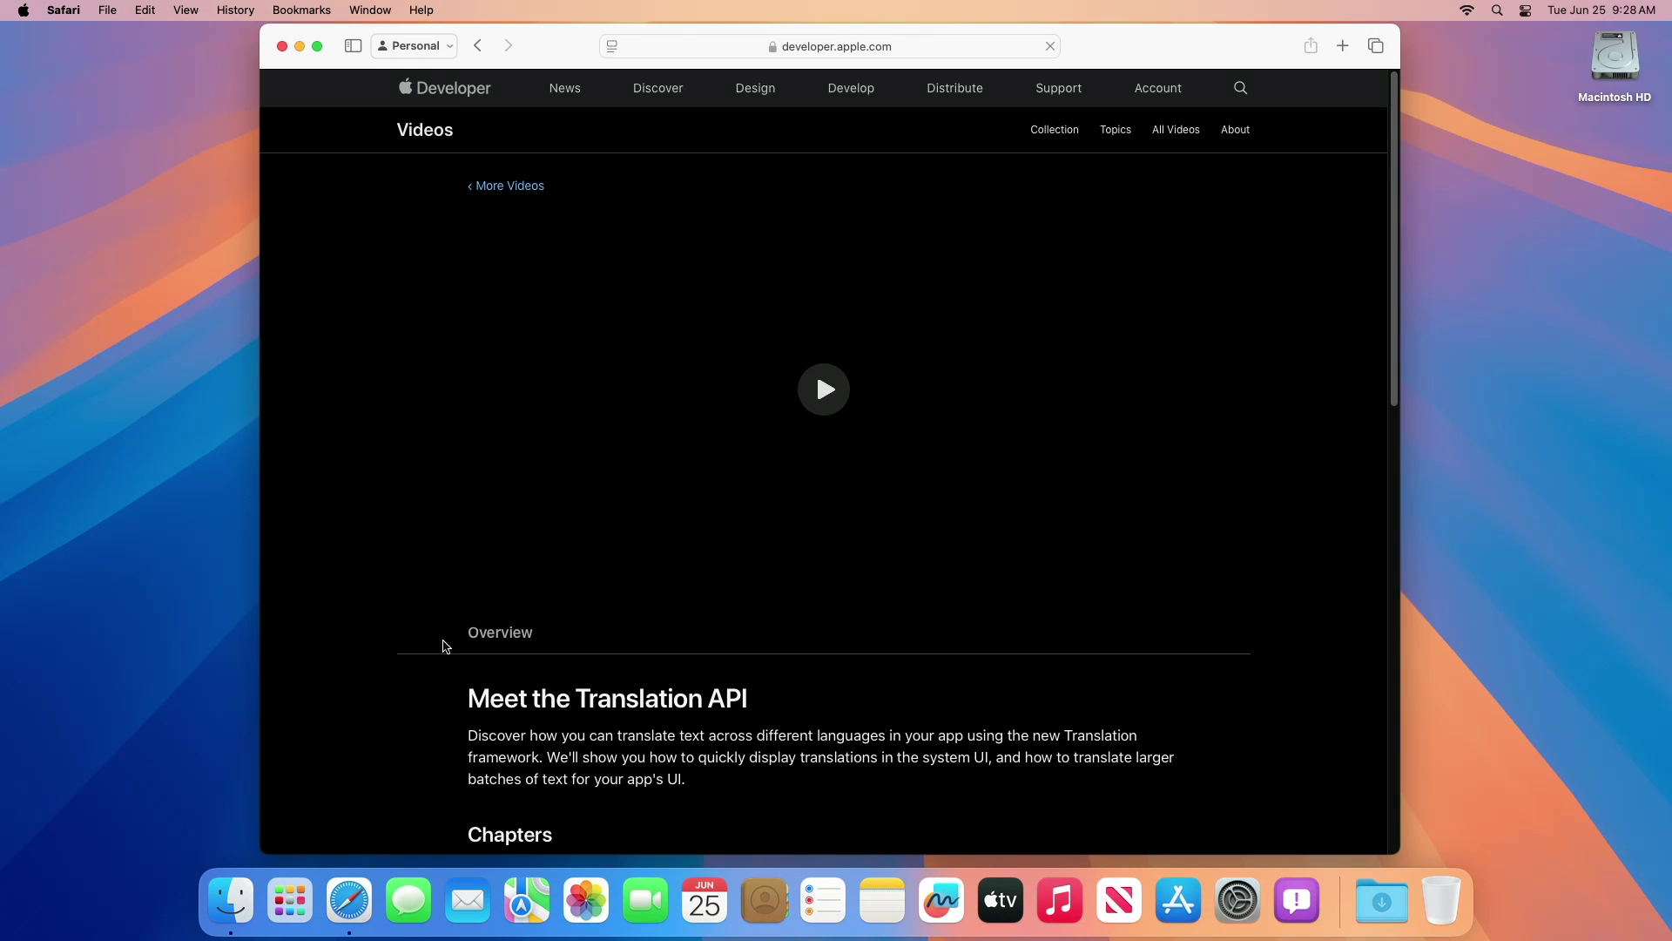
- Start playing the Meet the Translation API session video
{"action": "scroll", "coordinate": [498, 722], "scroll_direction": "down", "scroll_amount": 10}
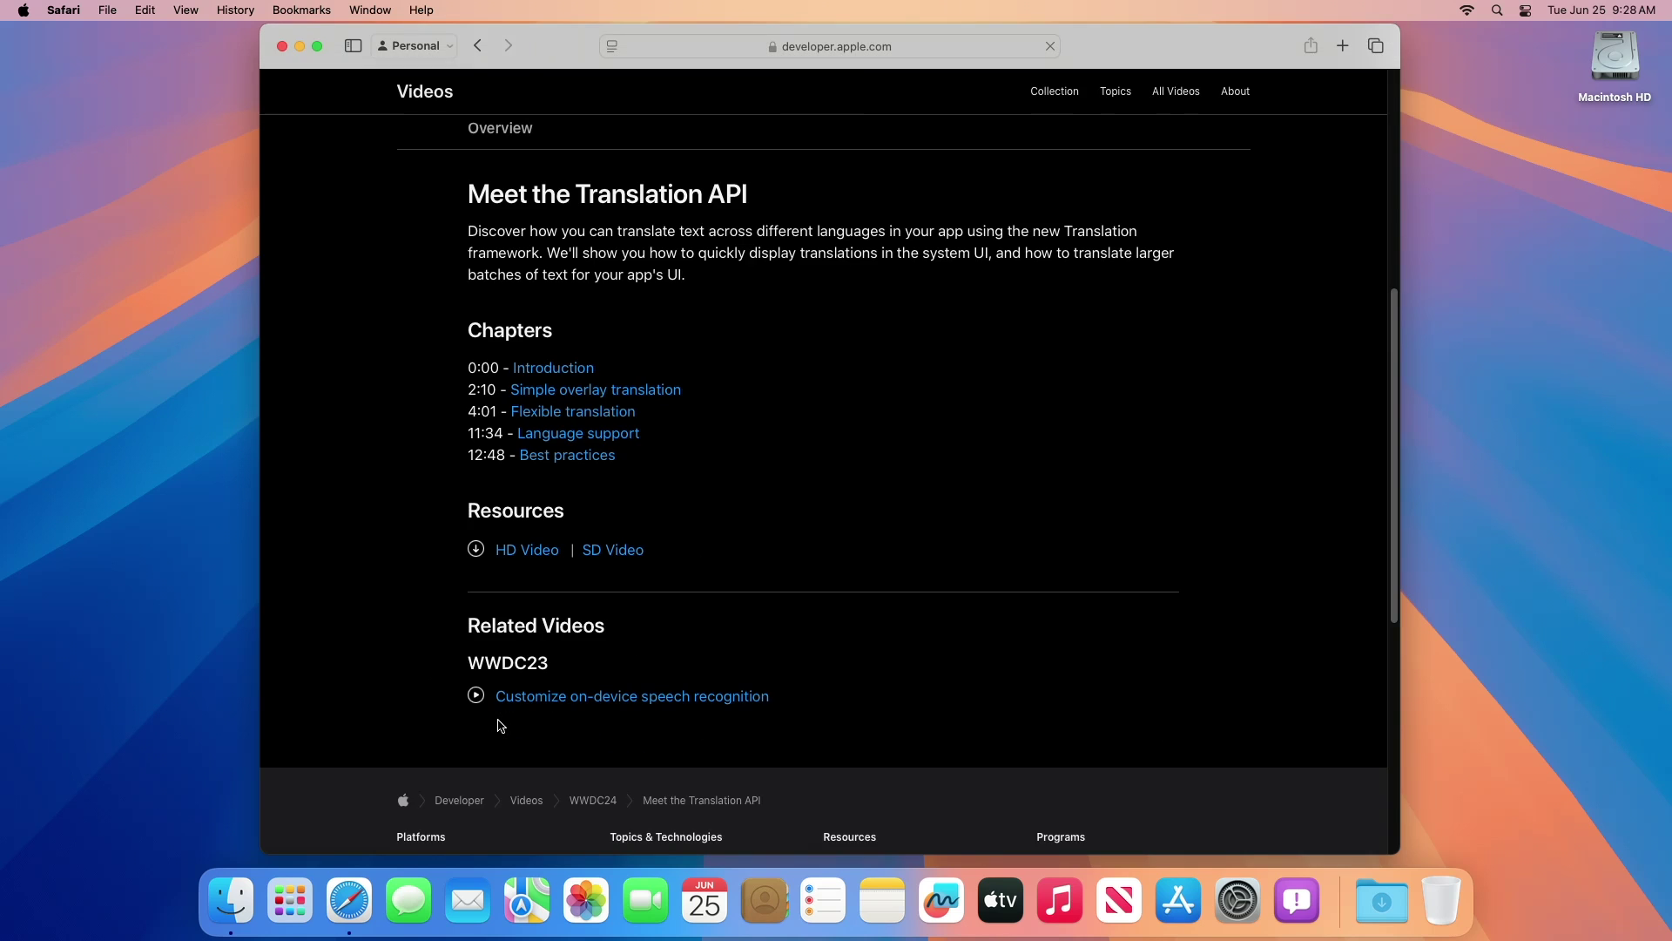
{"action": "scroll", "coordinate": [499, 723], "scroll_direction": "up", "scroll_amount": 7}
{"action": "scroll", "coordinate": [498, 721], "scroll_direction": "up", "scroll_amount": 3}
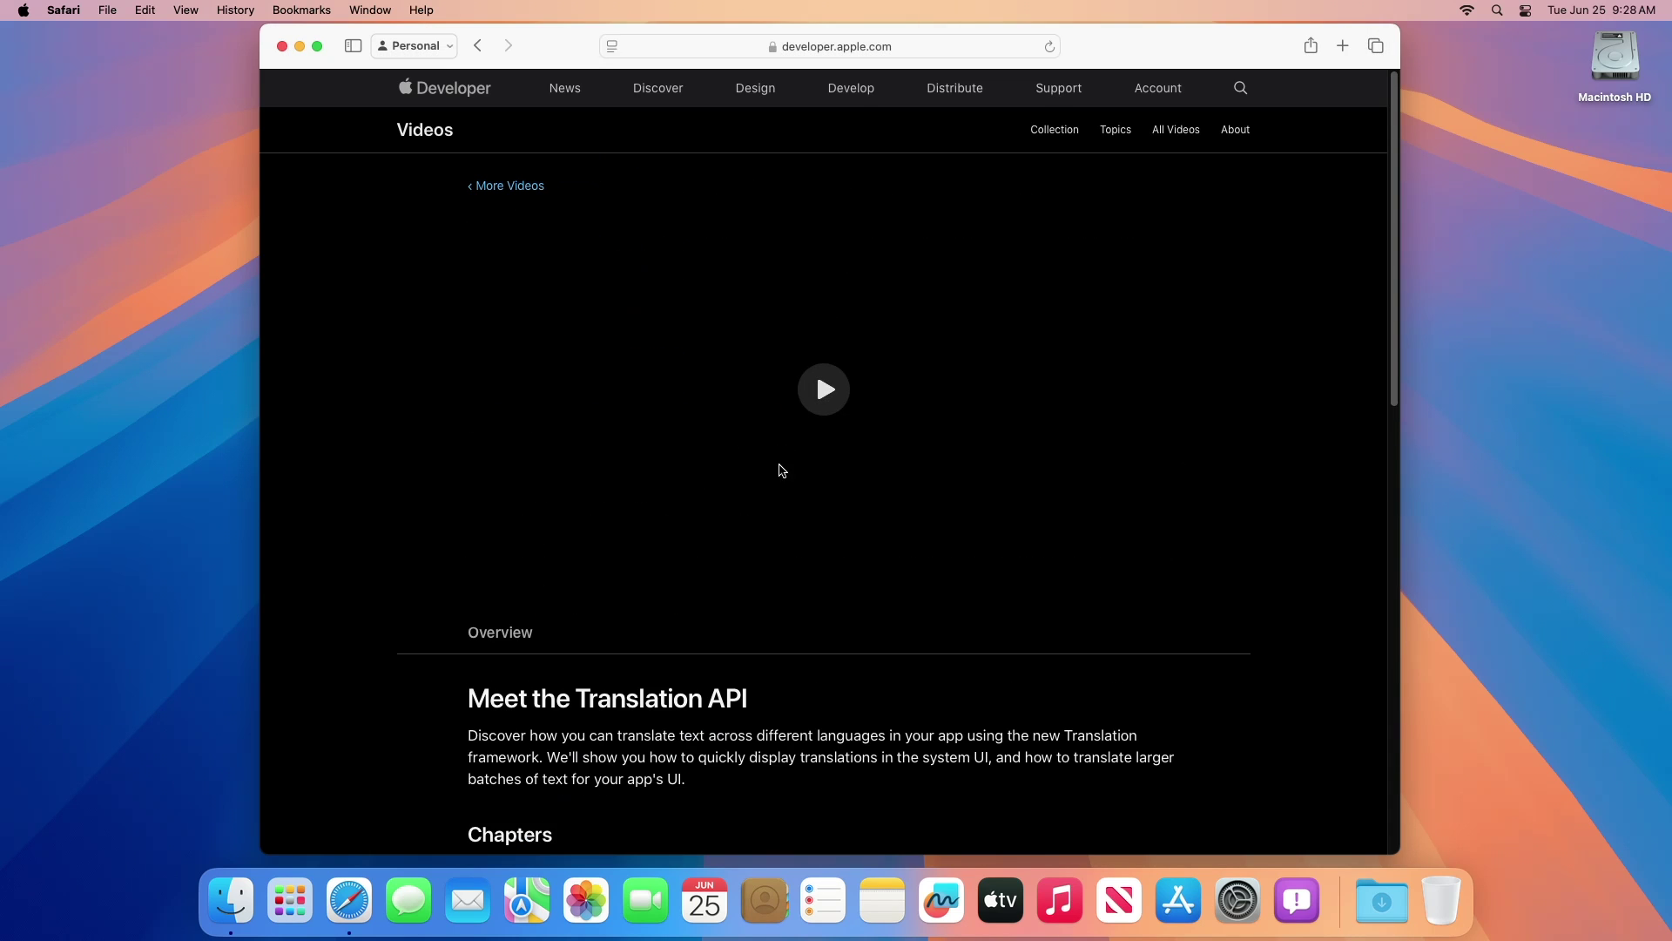
{"action": "left_click", "coordinate": [819, 394]}
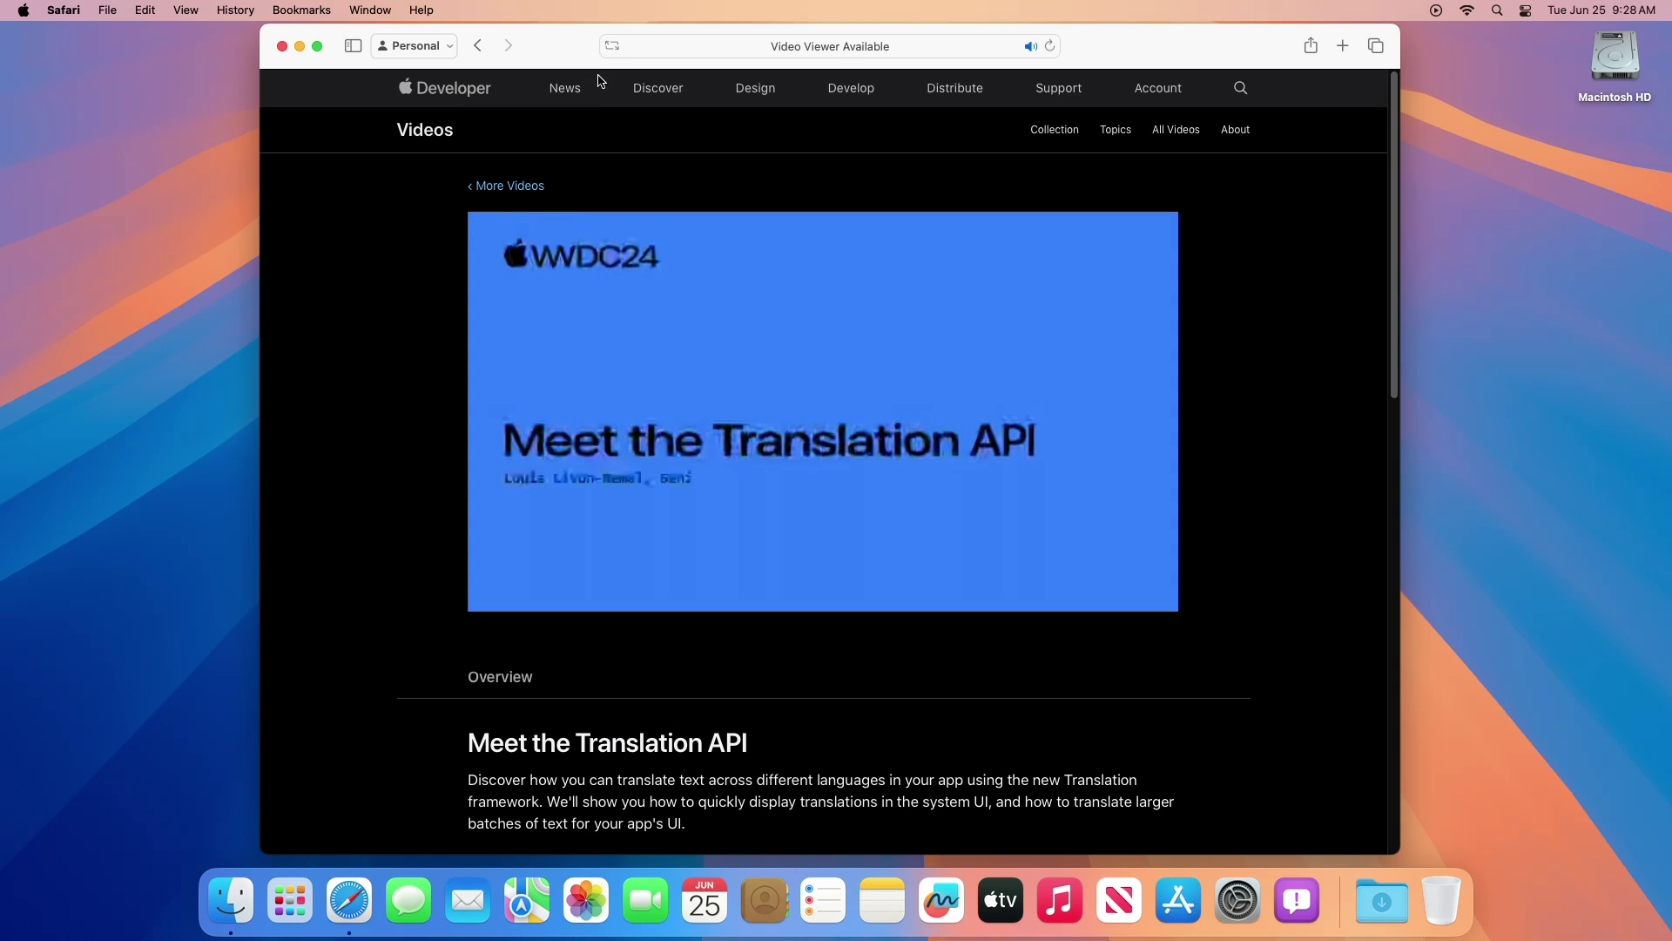
- Switch the playing video into Safari's Video Viewer from the page options menu
{"action": "left_click", "coordinate": [612, 47]}
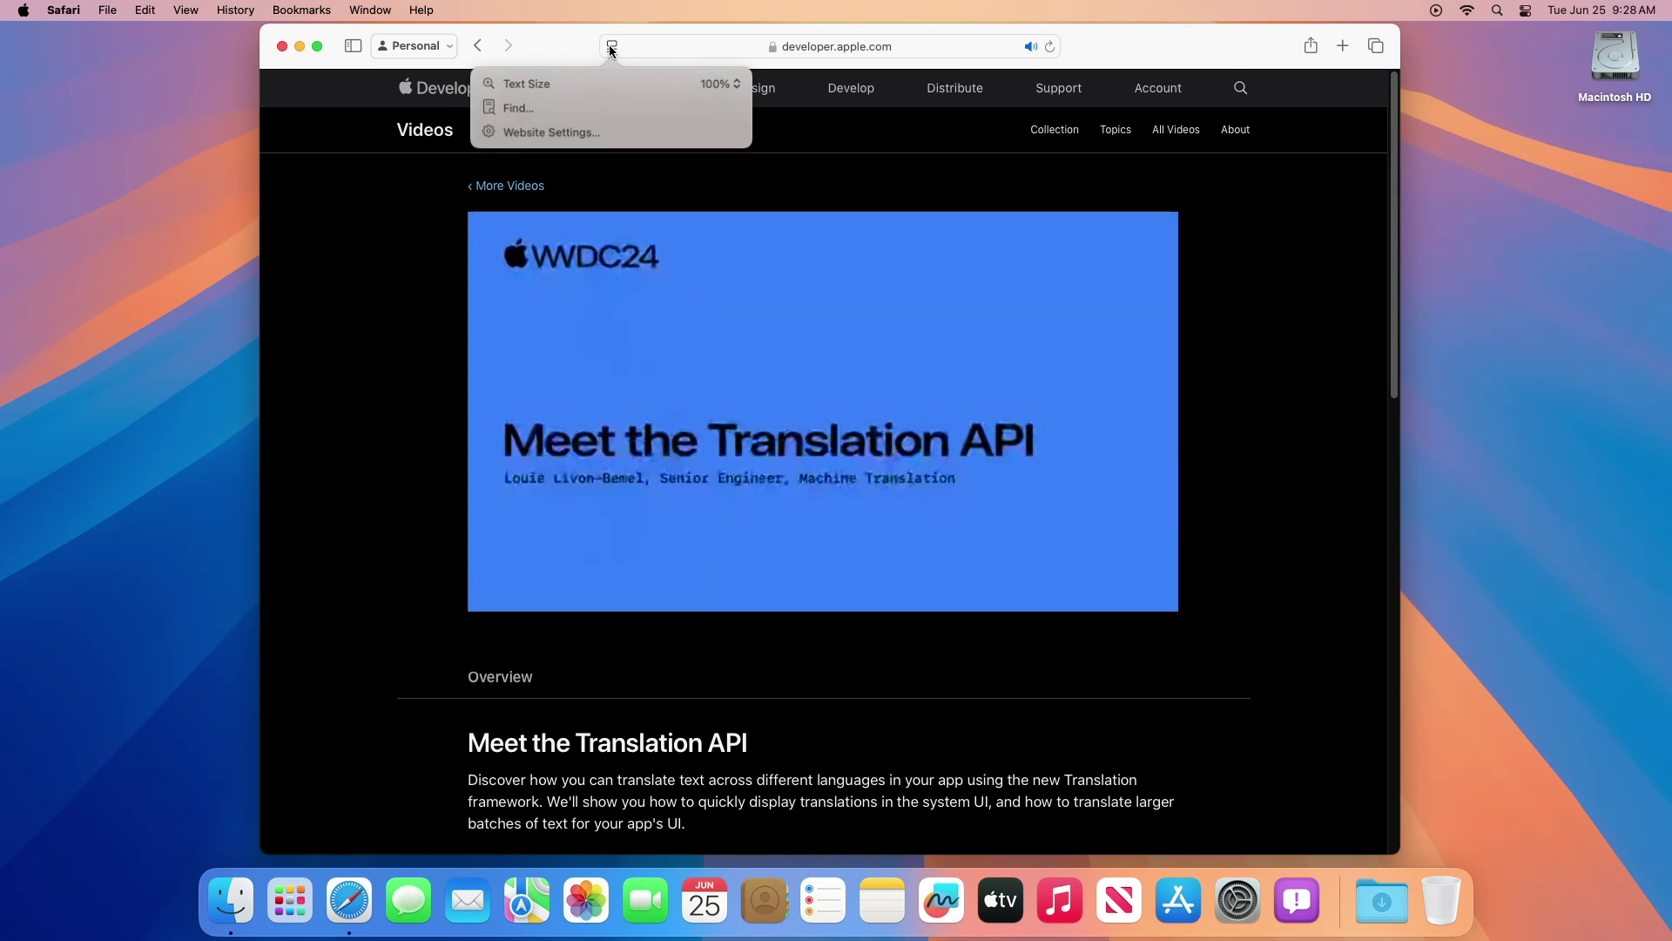
{"action": "left_click", "coordinate": [382, 302]}
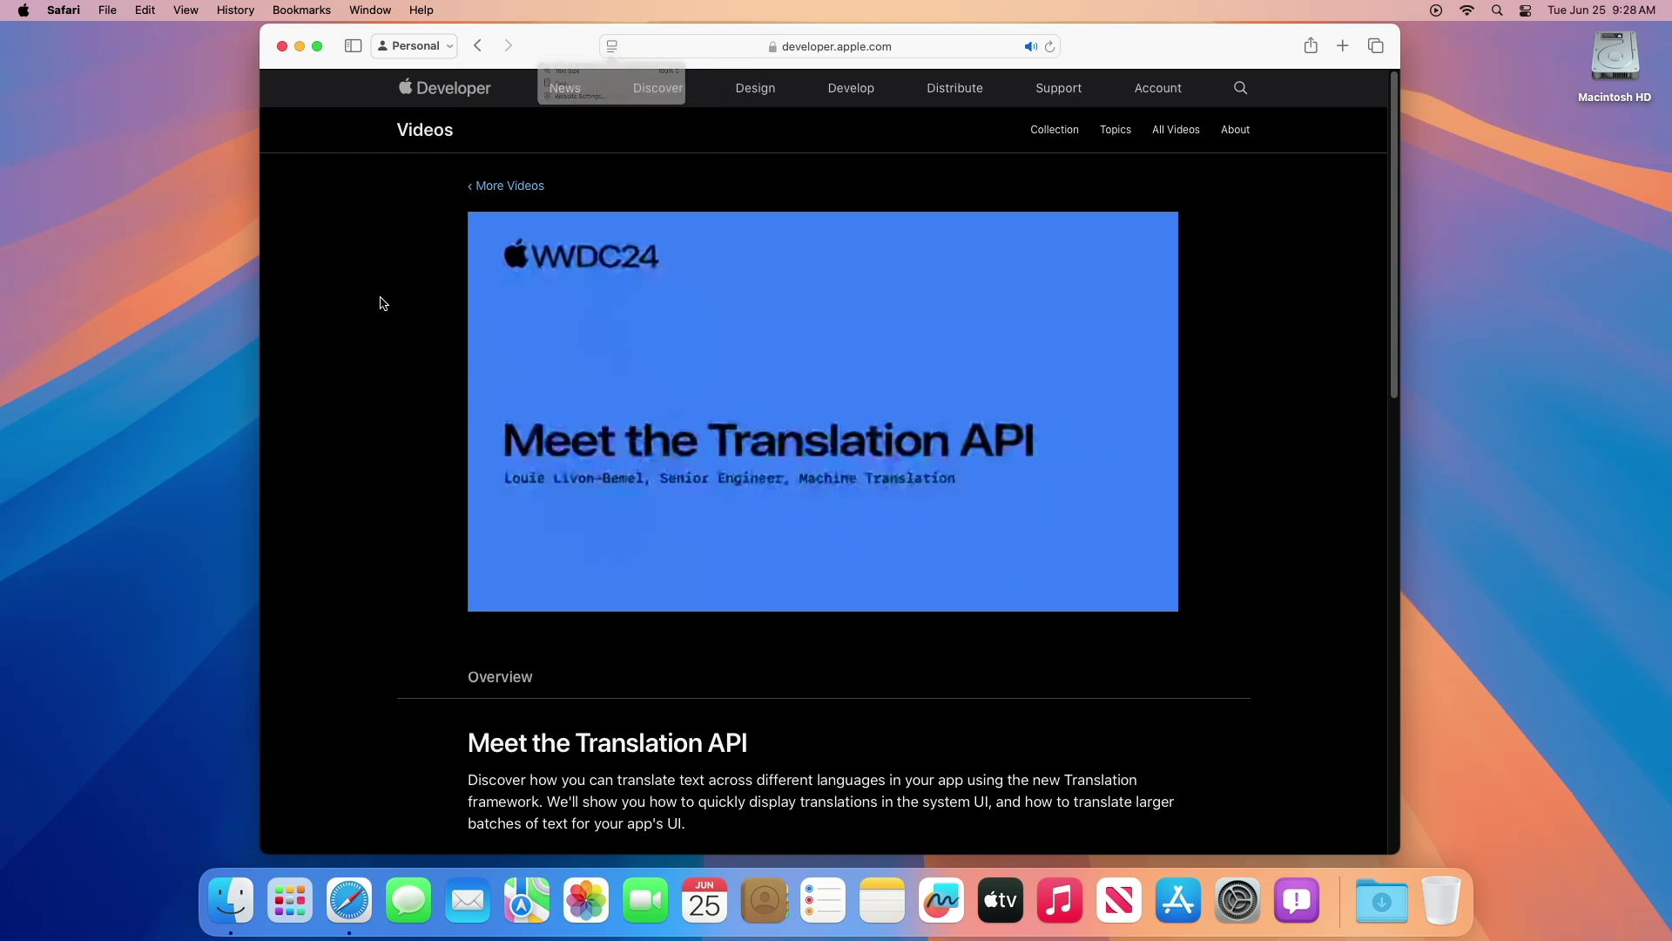
{"action": "left_click", "coordinate": [612, 47]}
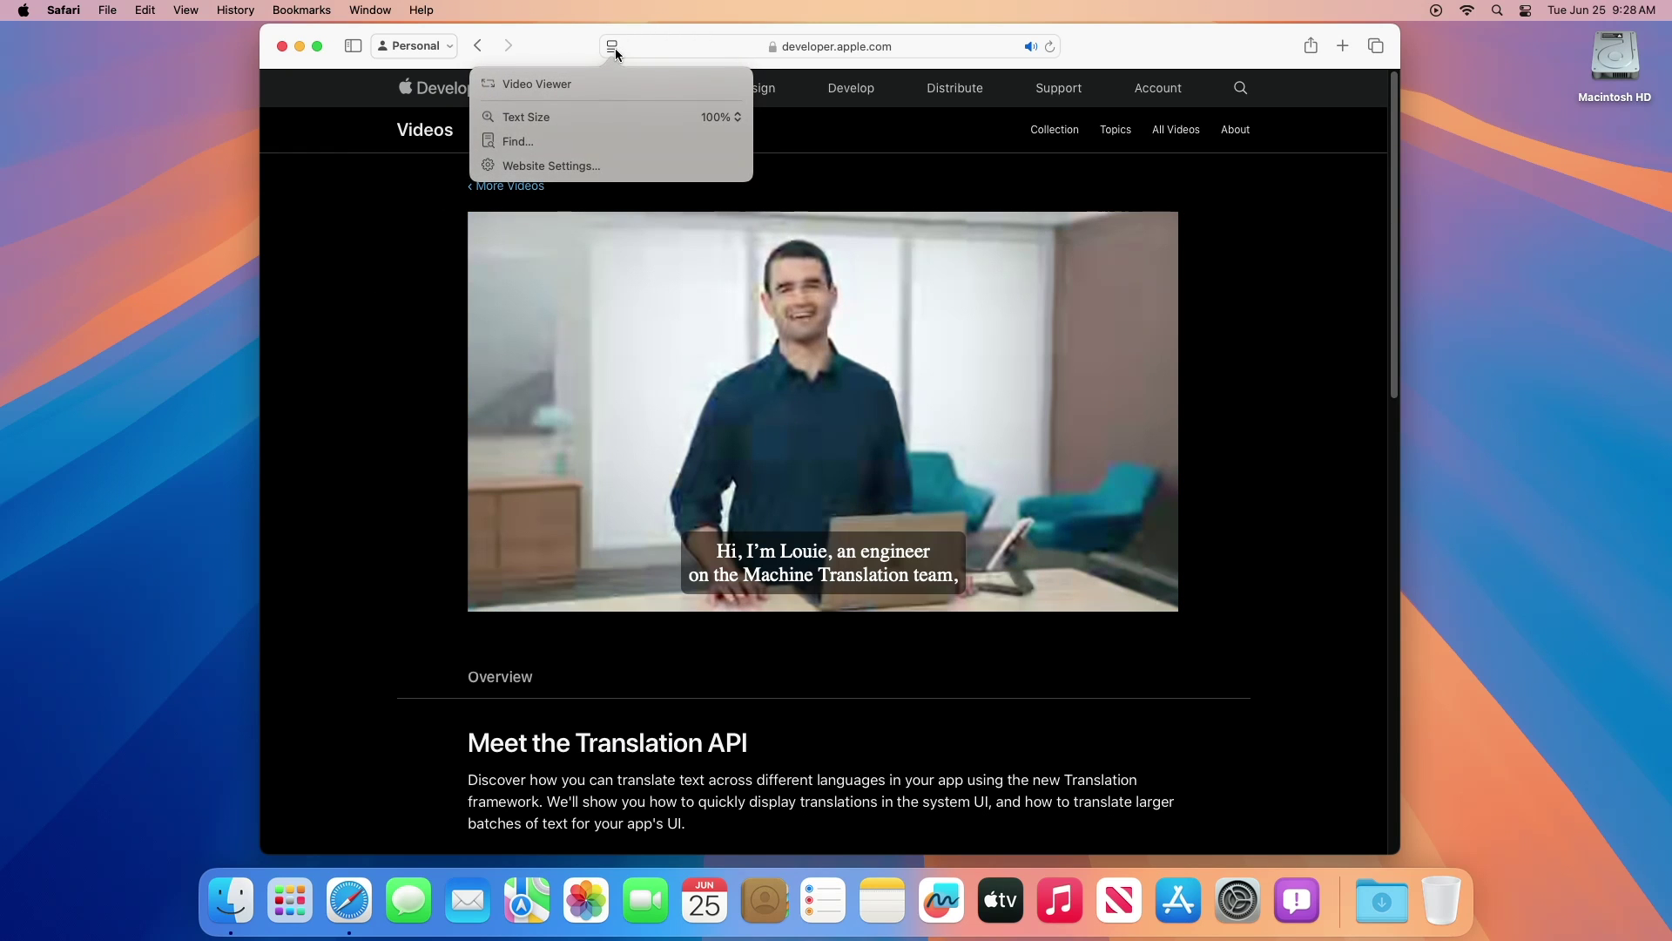
{"action": "left_click", "coordinate": [572, 82]}
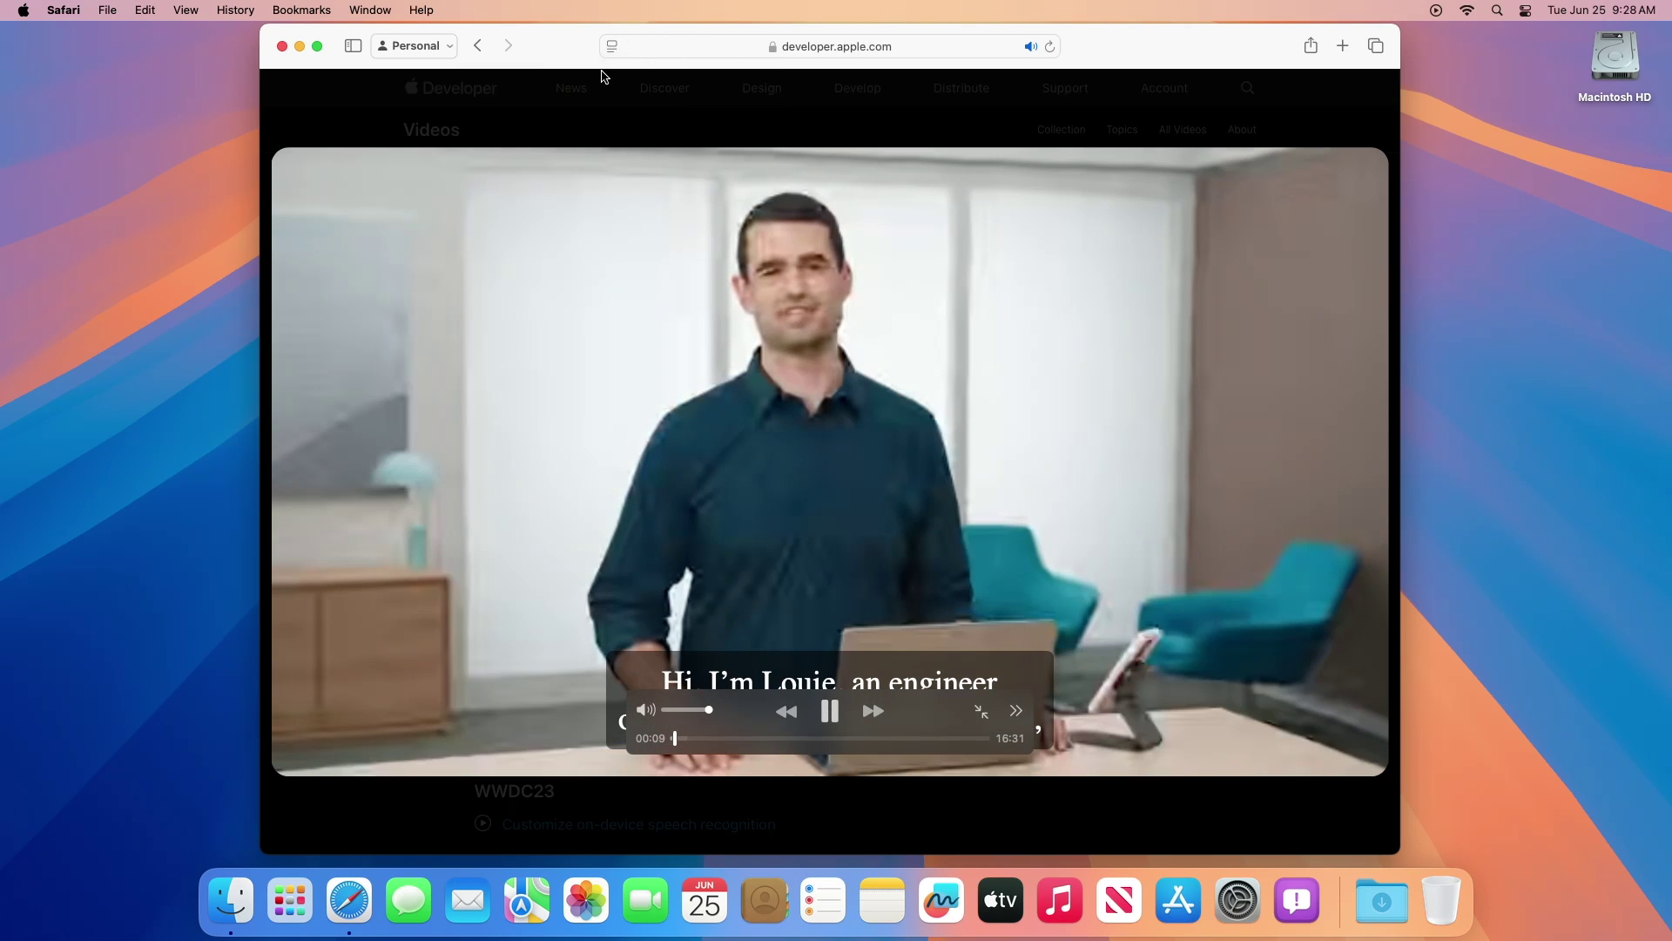
- Quit Safari and open the Wallet & Apple Pay pane in System Settings
{"action": "key", "text": "super+q"}
{"action": "left_click", "coordinate": [1238, 900]}
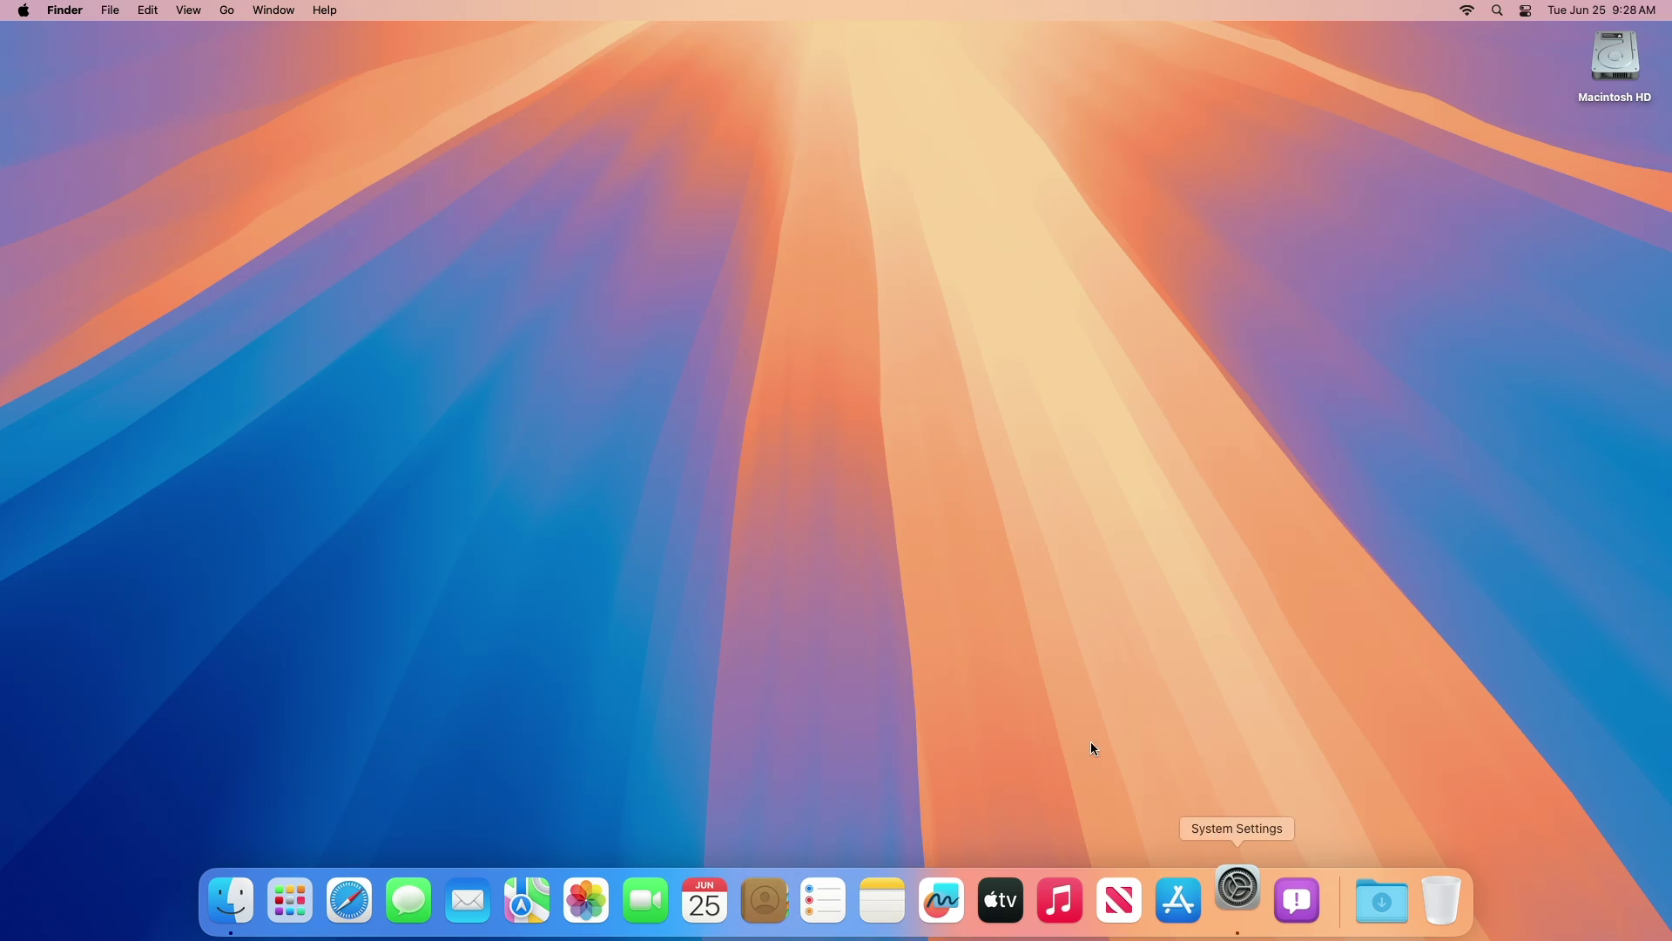
{"action": "scroll", "coordinate": [658, 566], "scroll_direction": "down", "scroll_amount": 10}
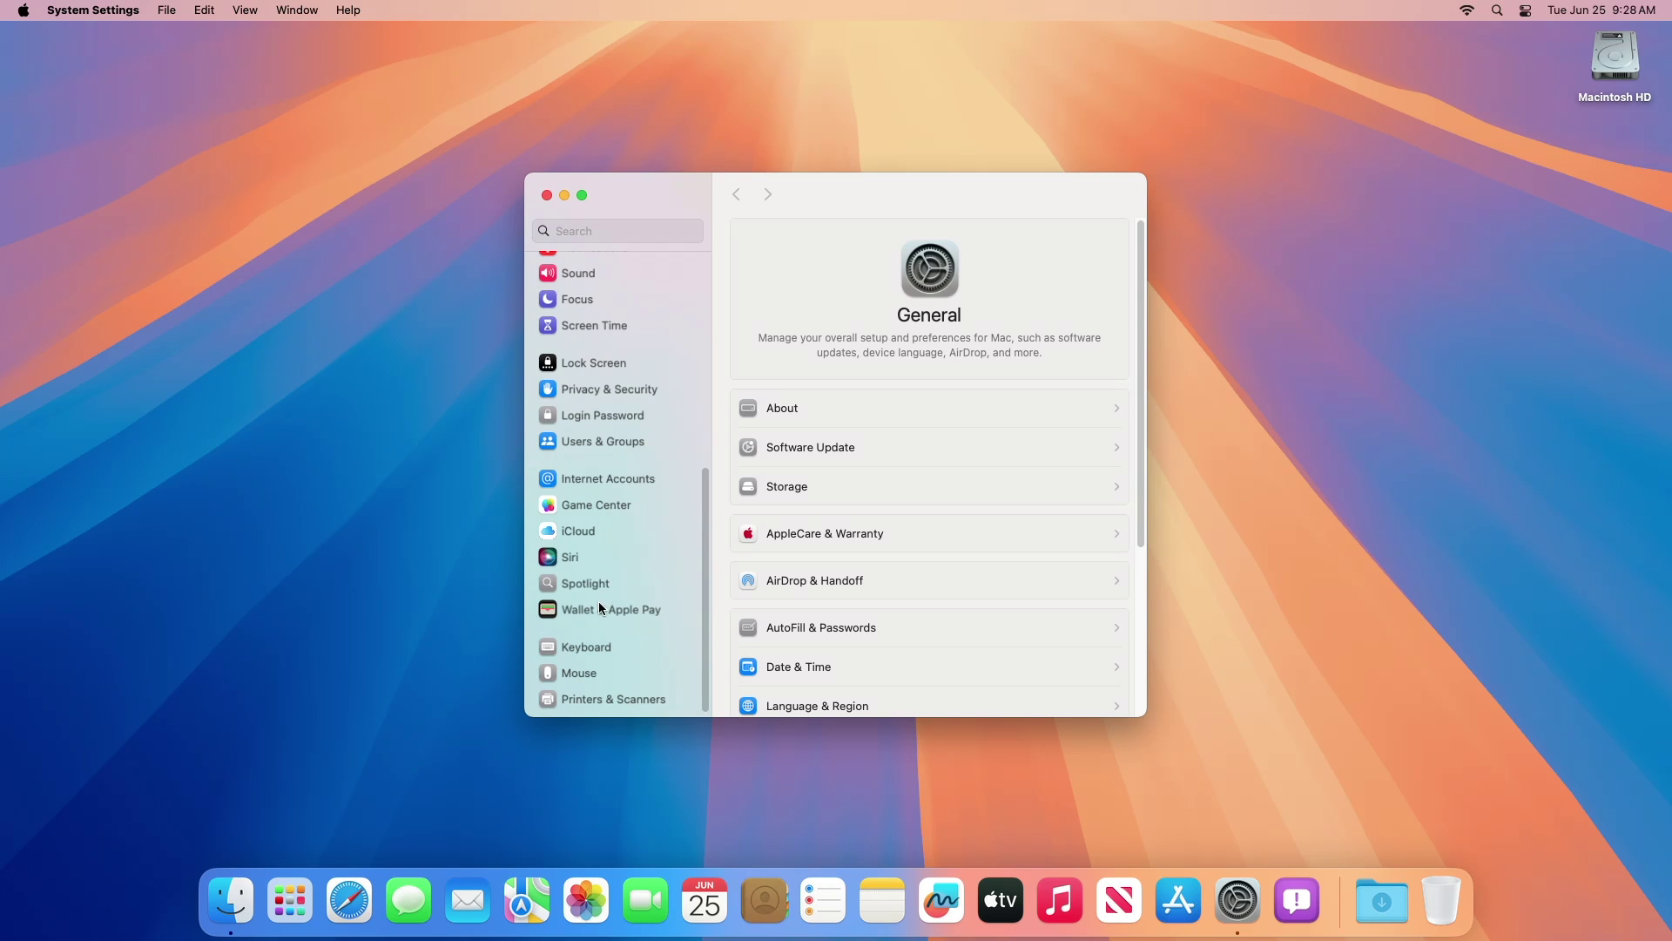
{"action": "left_click", "coordinate": [599, 609]}
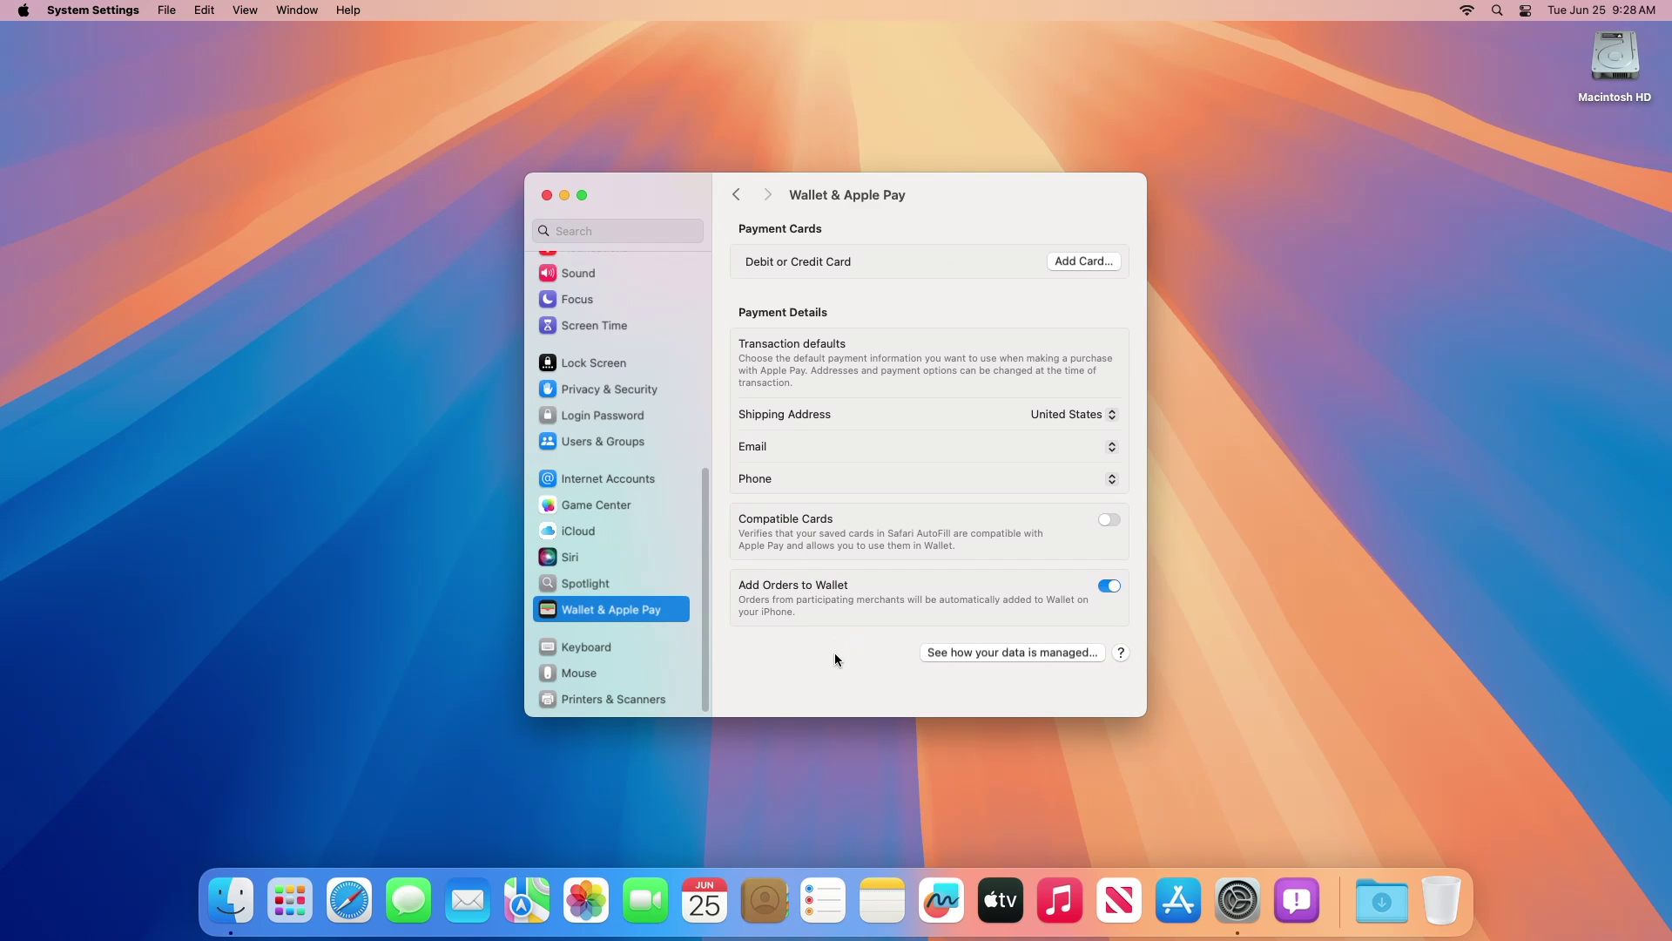